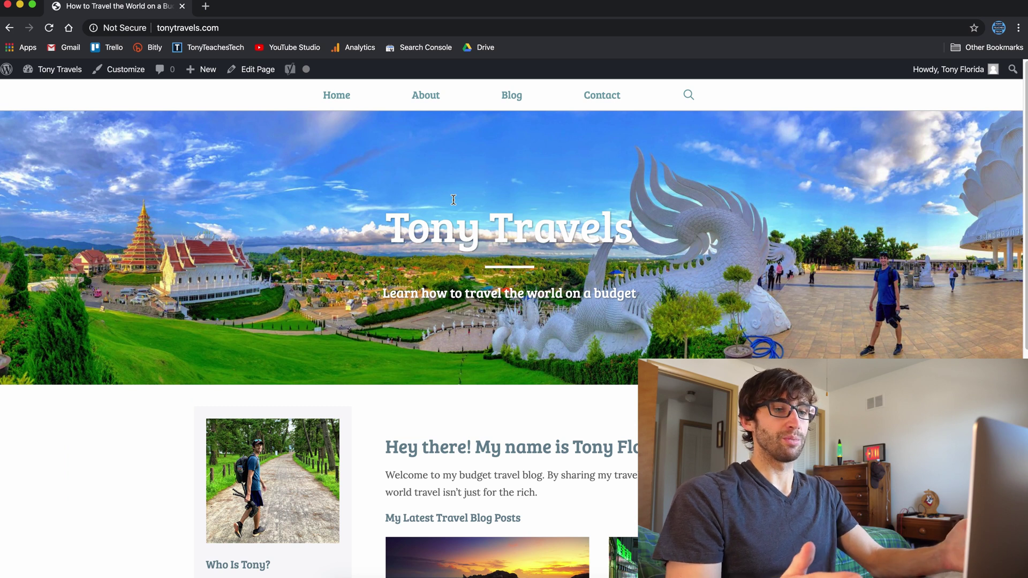
# Step: Scroll the homepage and highlight the tagline under the site title
pyautogui.scroll(-8, 453, 202)
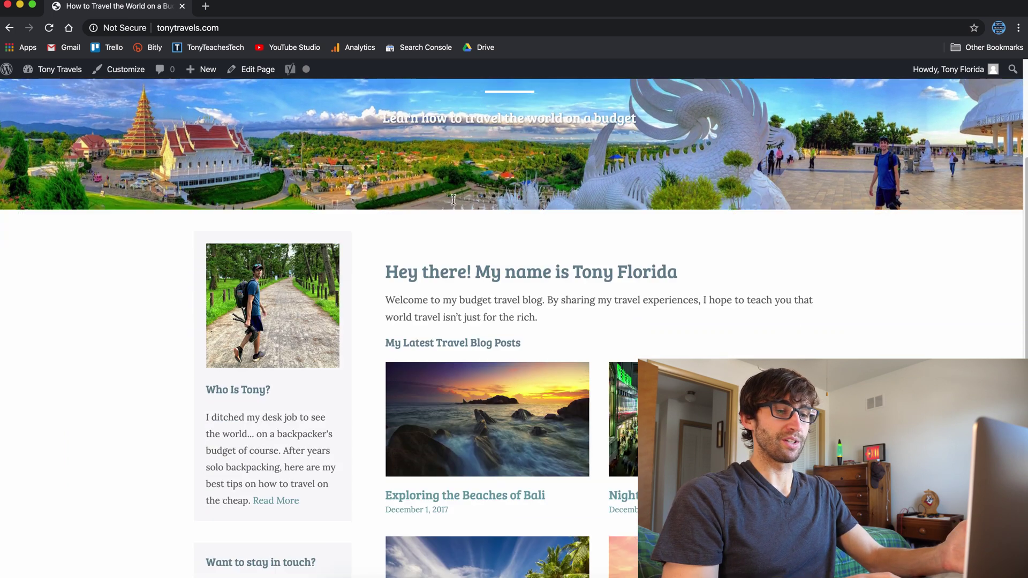
pyautogui.scroll(5, 453, 202)
pyautogui.scroll(4, 453, 199)
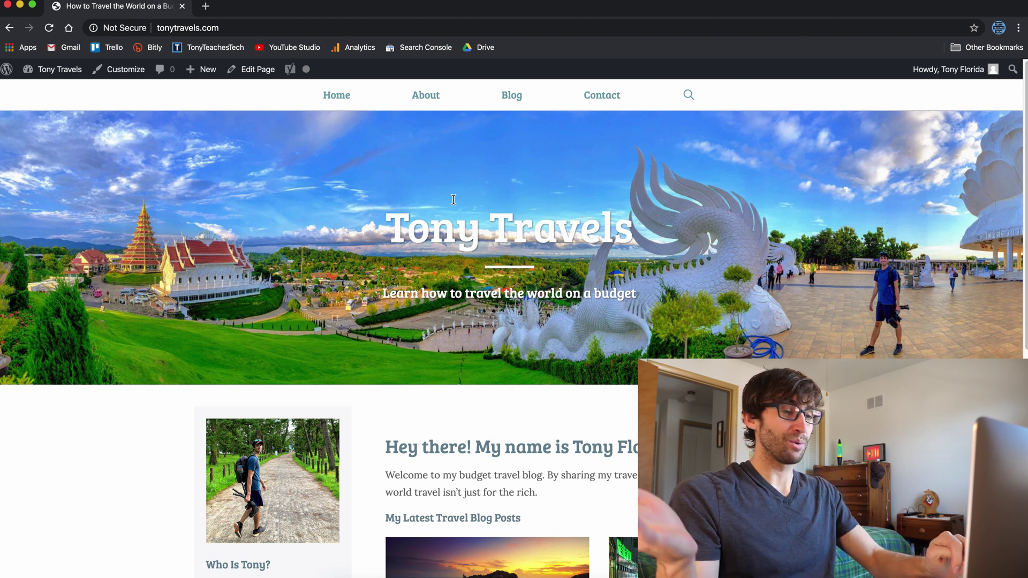
pyautogui.scroll(-5, 204, 326)
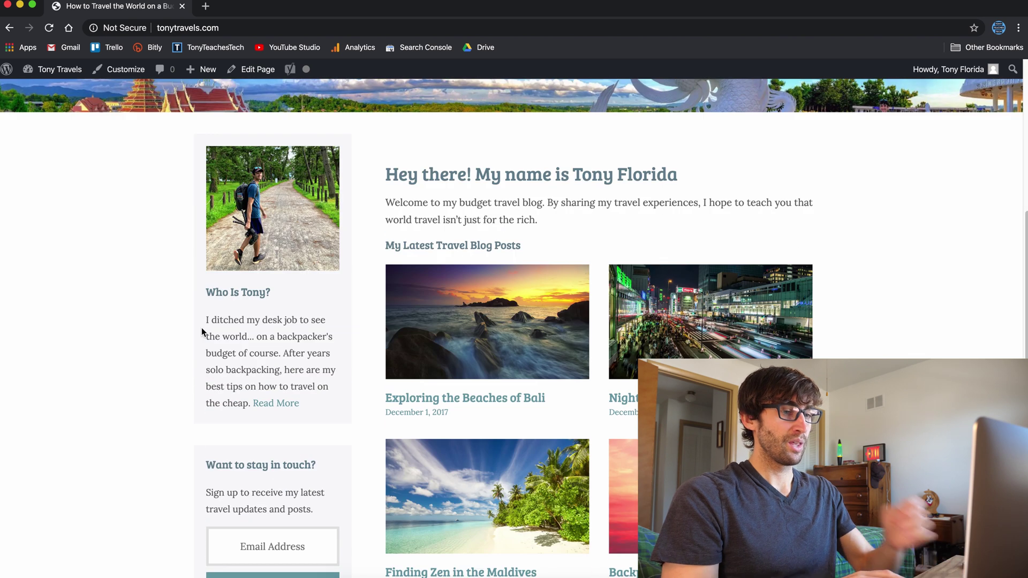
pyautogui.scroll(5, 202, 329)
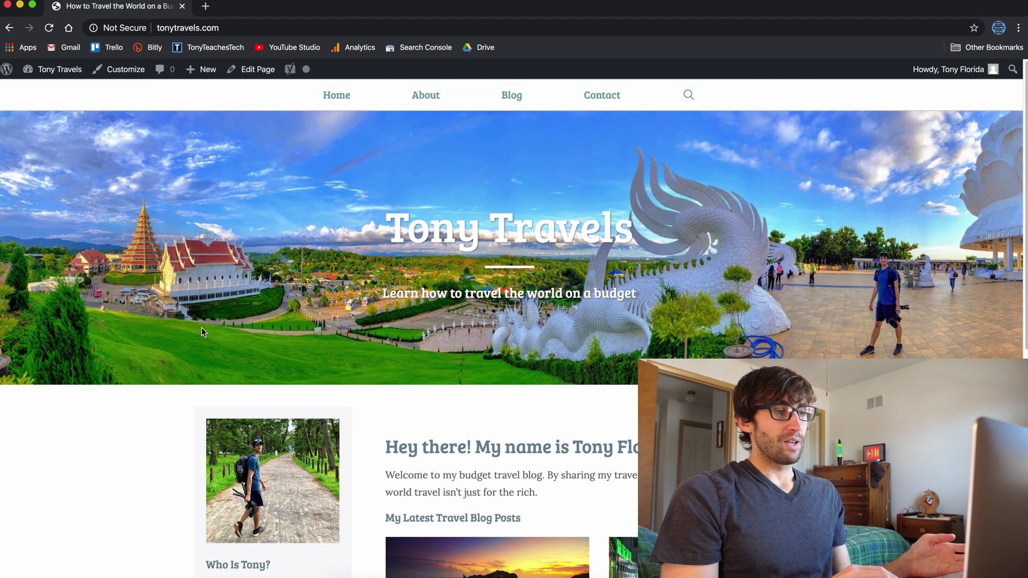
pyautogui.scroll(-1, 202, 328)
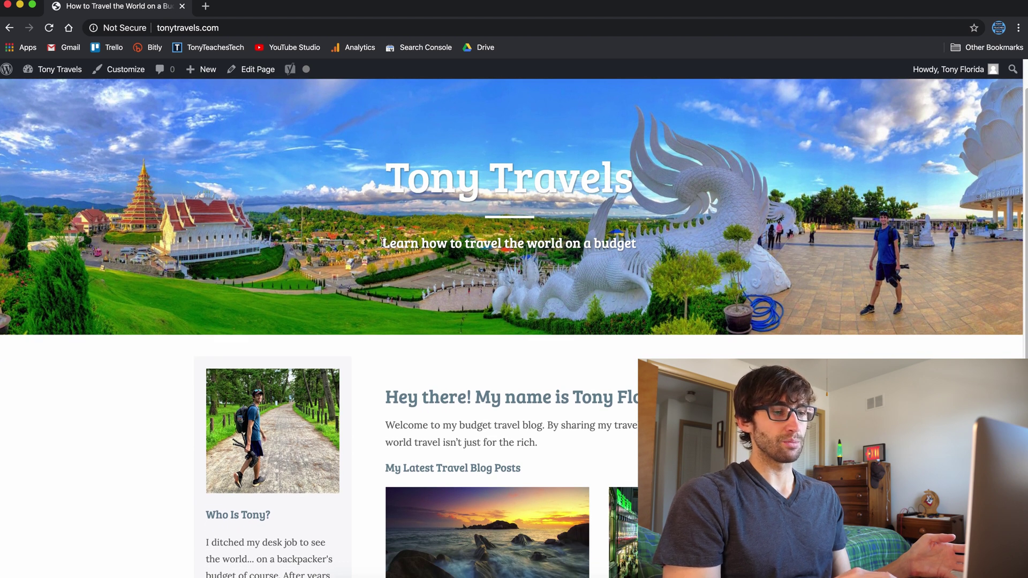
pyautogui.moveTo(382, 243); pyautogui.dragTo(610, 238)
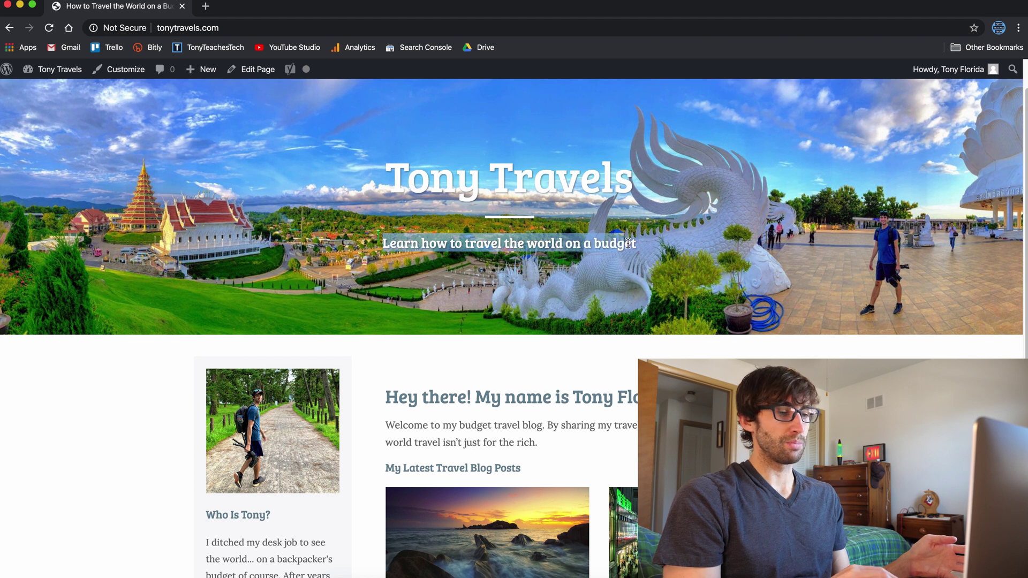
# Step: Highlight the welcome paragraph and the Who Is Tony? sidebar text further down the homepage
pyautogui.scroll(-4, 628, 244)
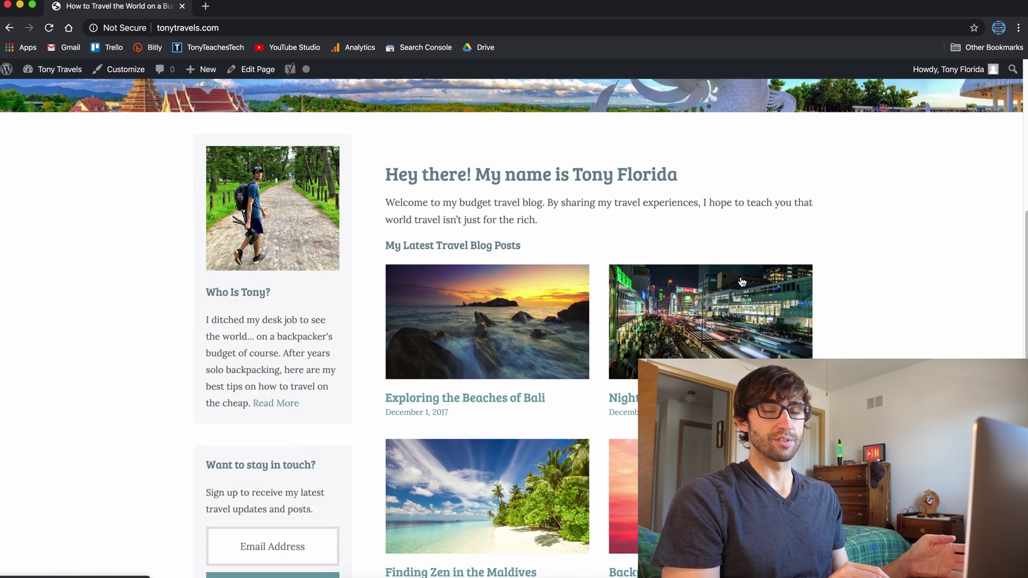
pyautogui.scroll(-1, 741, 281)
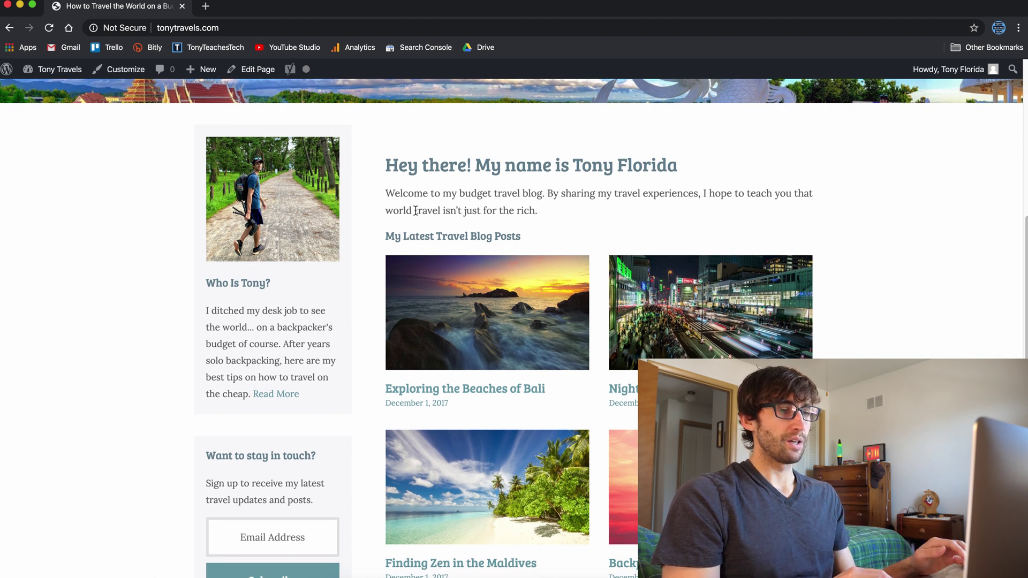
pyautogui.moveTo(387, 193); pyautogui.dragTo(508, 210)
pyautogui.scroll(-1, 509, 210)
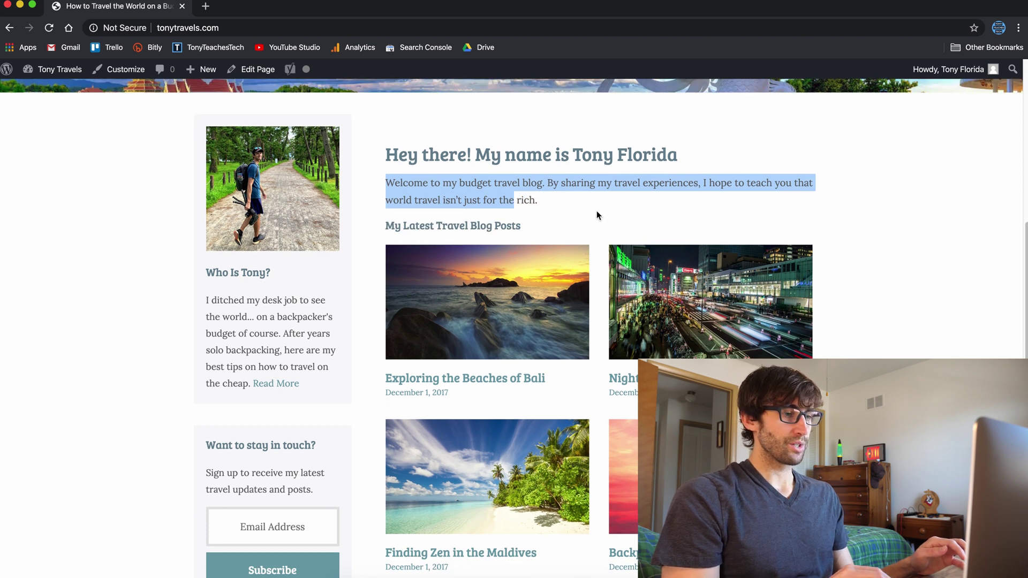
pyautogui.scroll(-2, 597, 215)
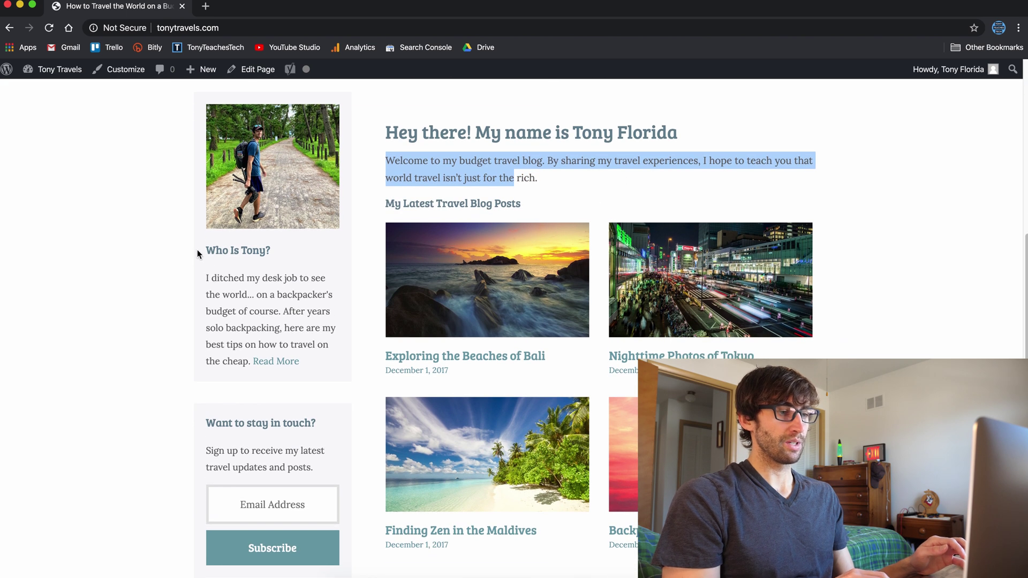
pyautogui.moveTo(198, 253); pyautogui.dragTo(324, 361)
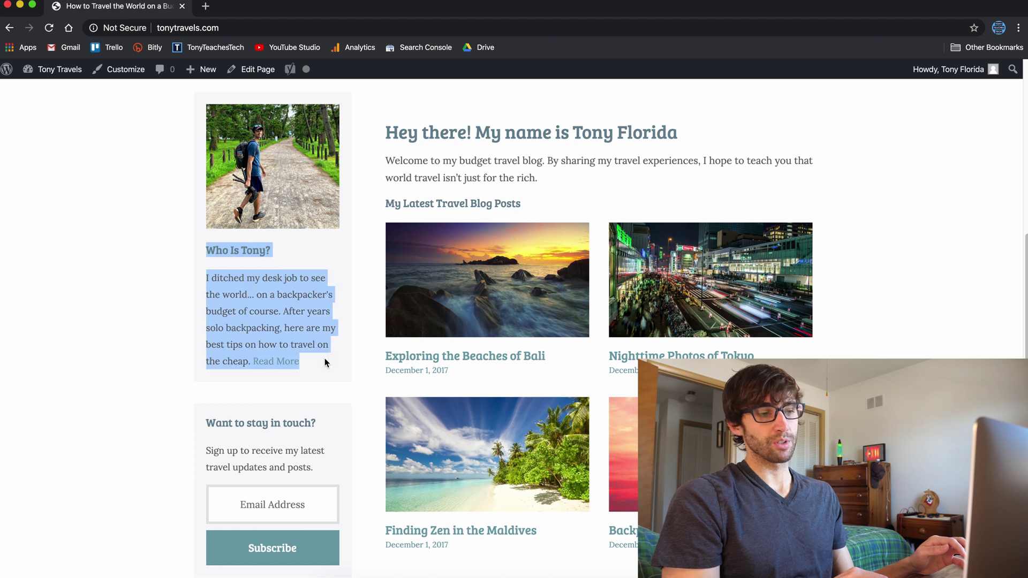
pyautogui.scroll(-3, 324, 363)
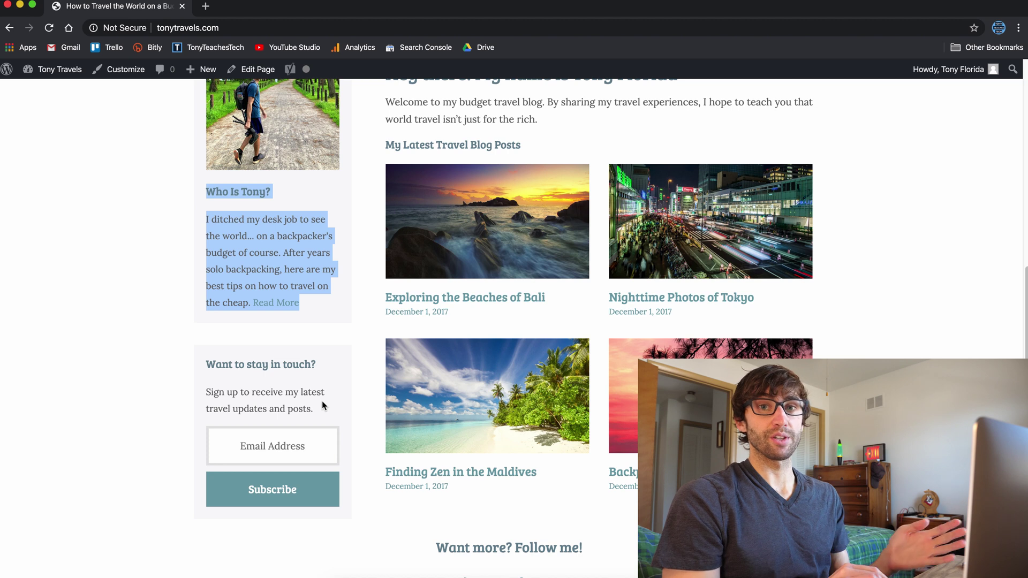
pyautogui.scroll(-2, 321, 400)
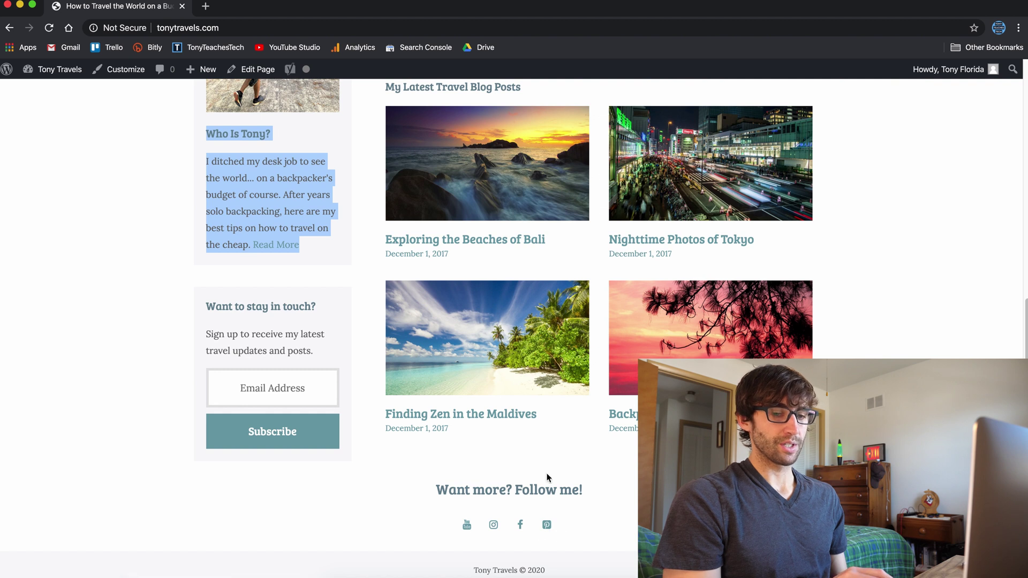
pyautogui.scroll(10, 547, 477)
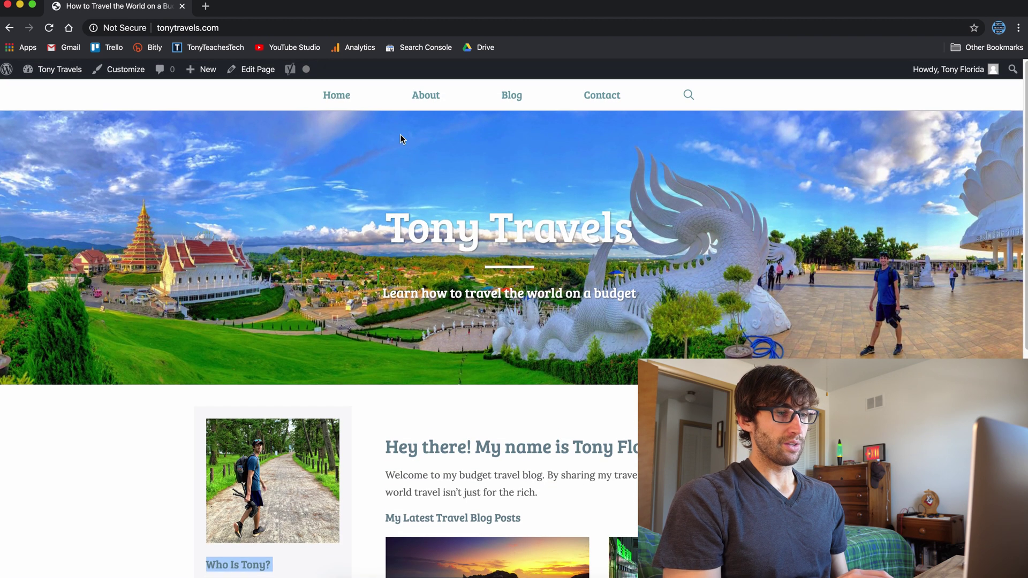
# Step: Go to the About page and scroll through it
pyautogui.click(427, 98)
pyautogui.scroll(-10, 448, 255)
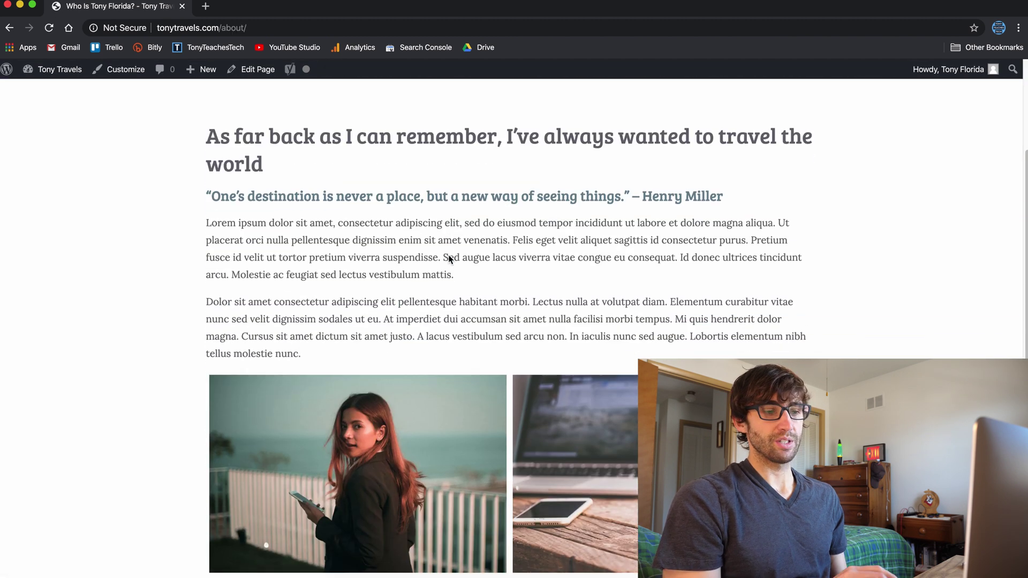
pyautogui.scroll(-5, 448, 255)
pyautogui.scroll(15, 448, 255)
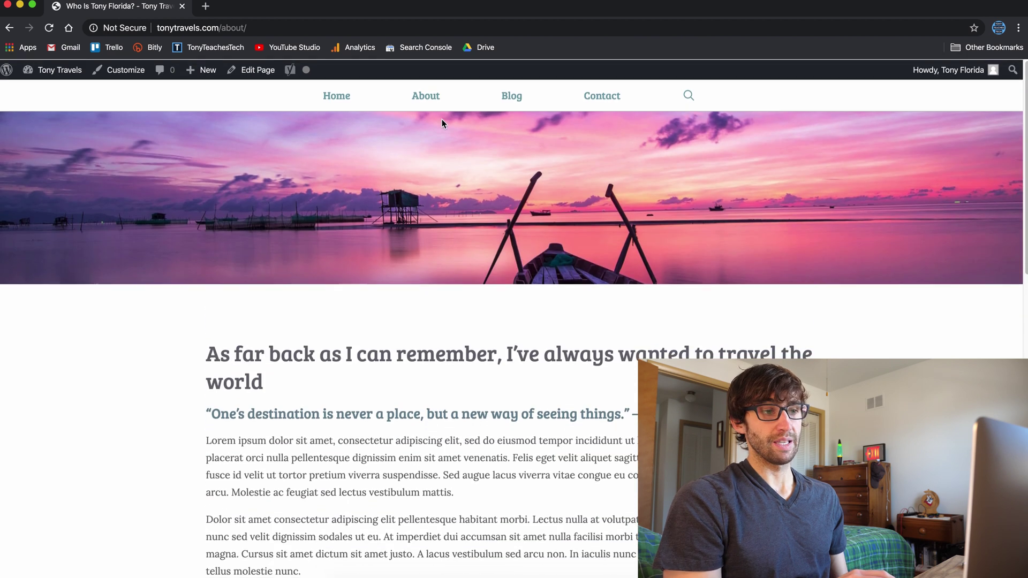
# Step: Pass through the Blog page to the Contact page and scroll its message form
pyautogui.click(514, 100)
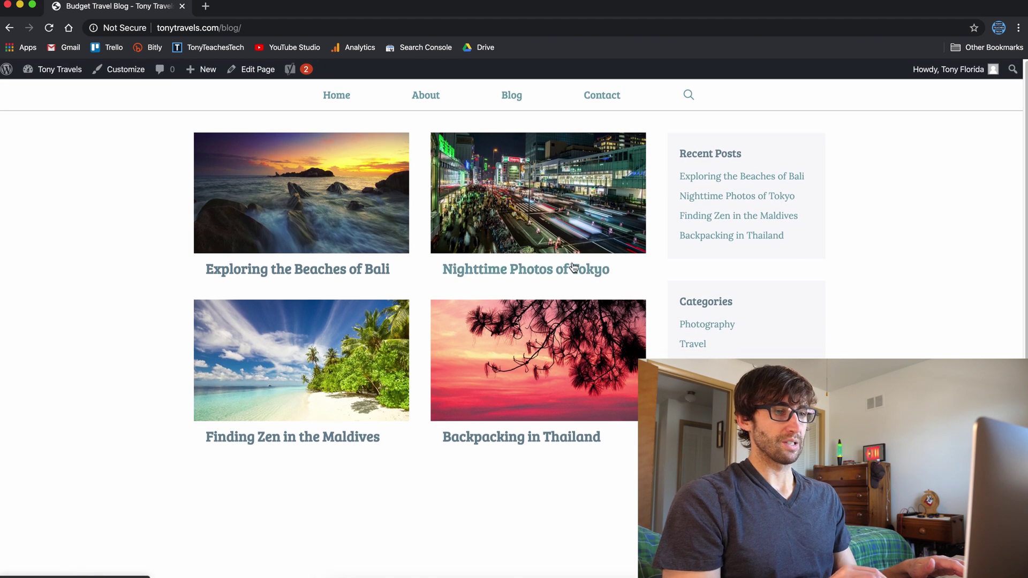
pyautogui.click(593, 98)
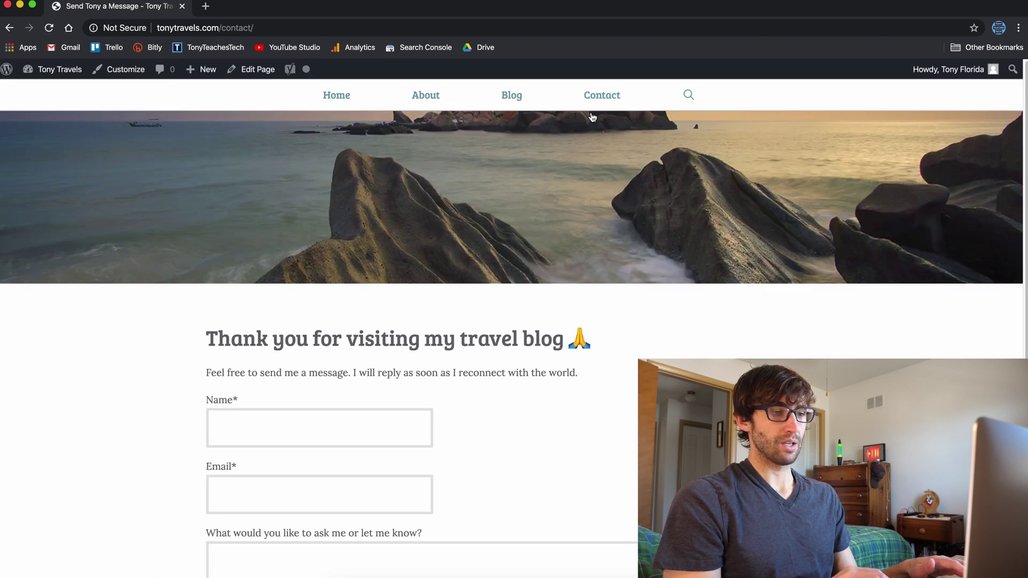
pyautogui.scroll(-3, 541, 374)
pyautogui.scroll(-2, 448, 421)
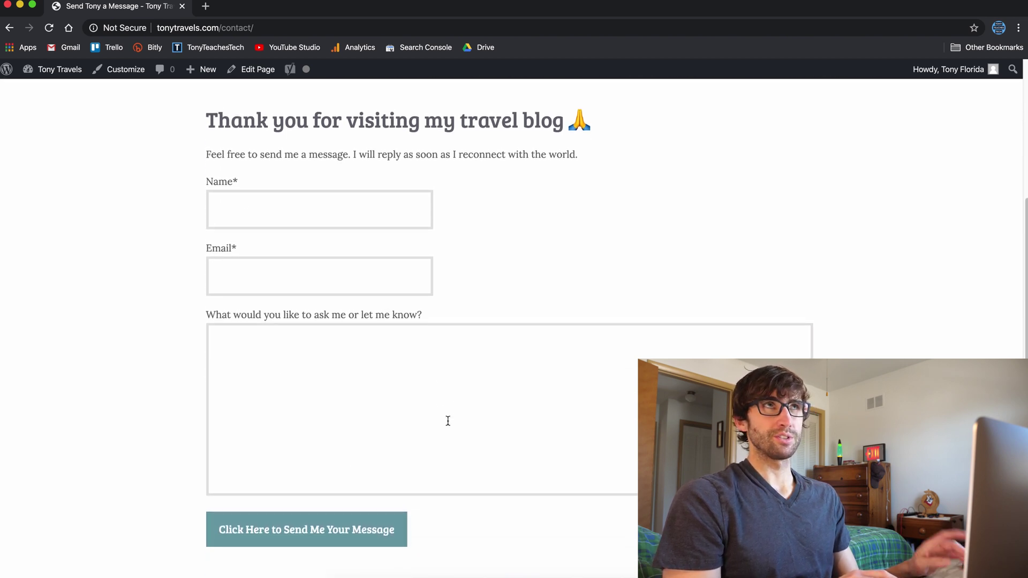
pyautogui.scroll(1, 448, 421)
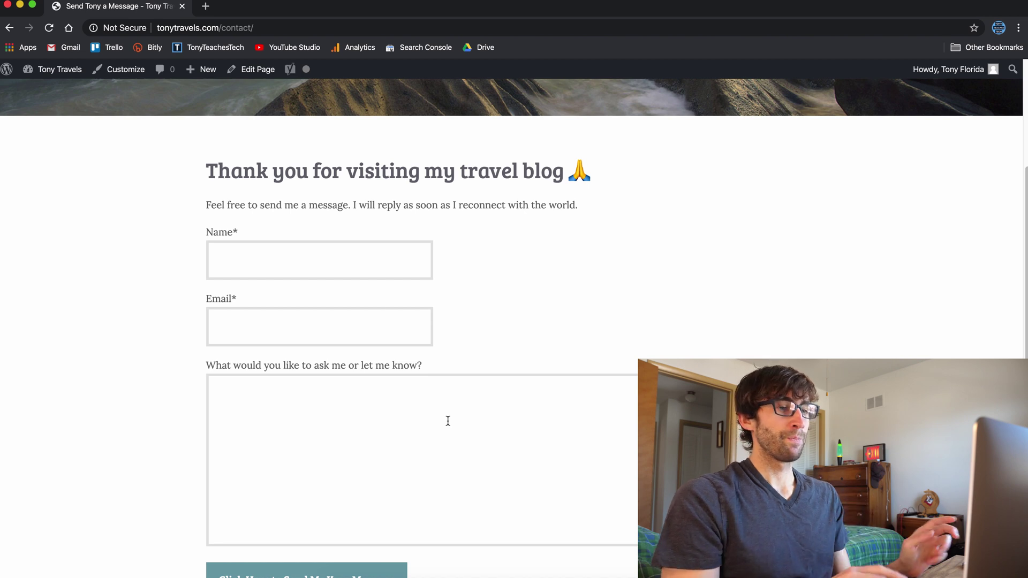
pyautogui.scroll(3, 449, 421)
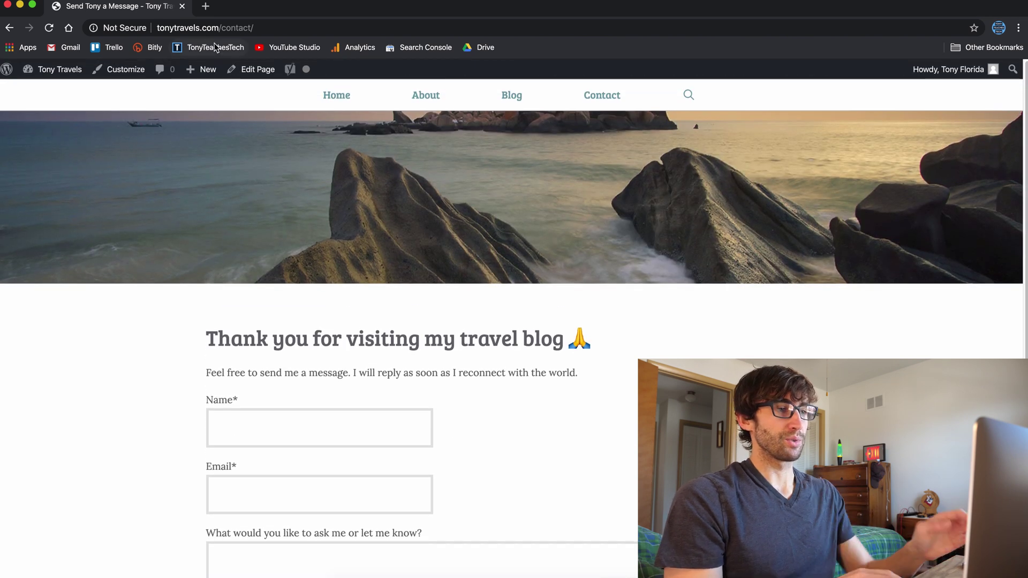
# Step: Load tonytravels.com/wp-admin and go to Appearance > Customize
pyautogui.click(256, 28)
pyautogui.moveTo(254, 28); pyautogui.dragTo(231, 28)
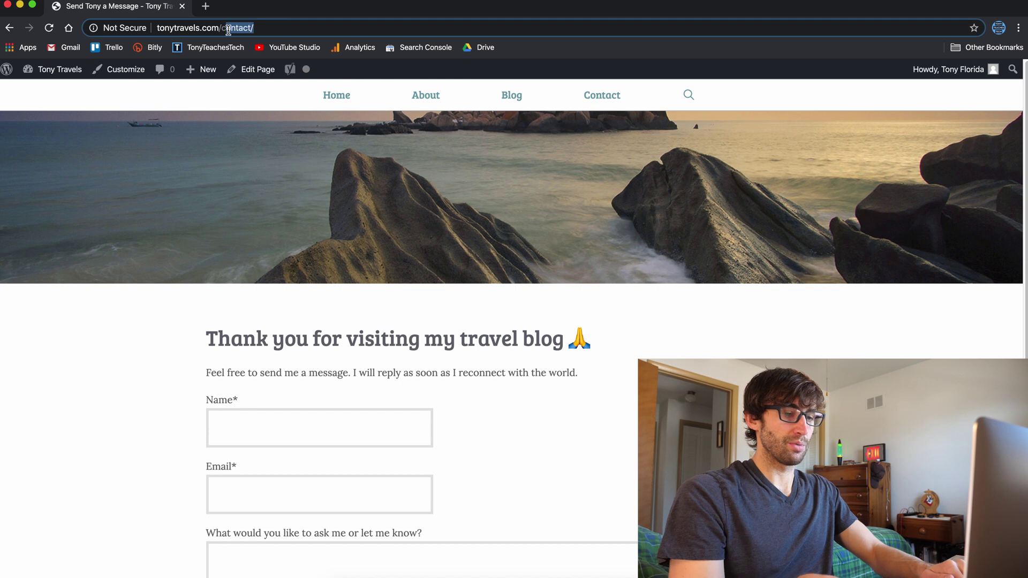
pyautogui.press('BackSpace')
pyautogui.press('BackSpace')
pyautogui.write('wp')
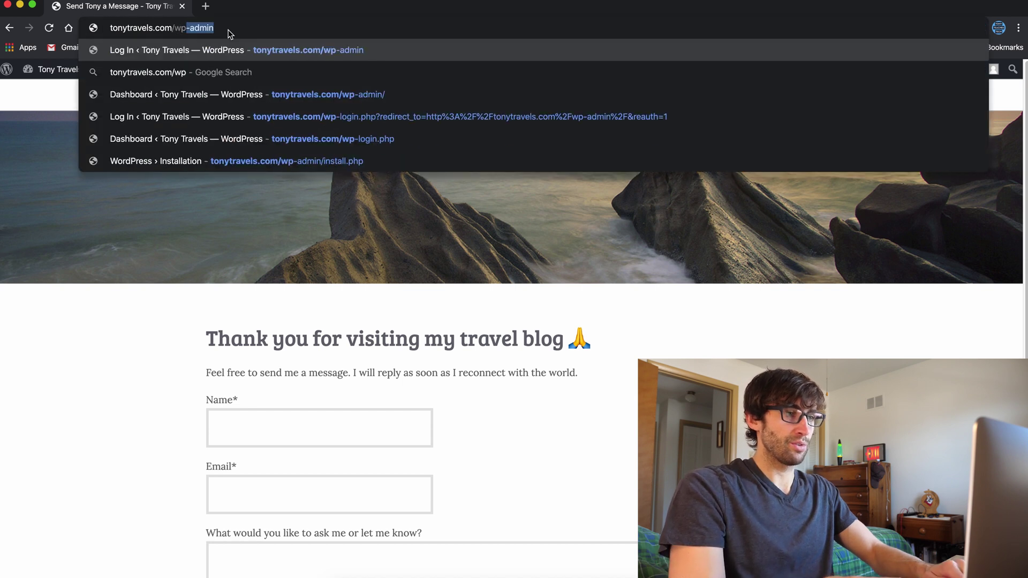
pyautogui.write('-admin')
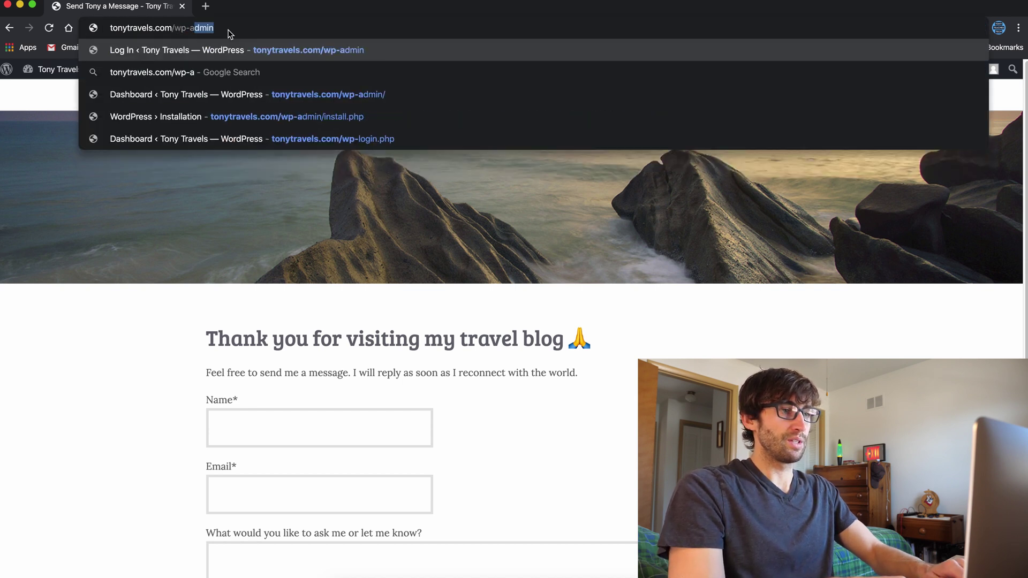
pyautogui.press('Return')
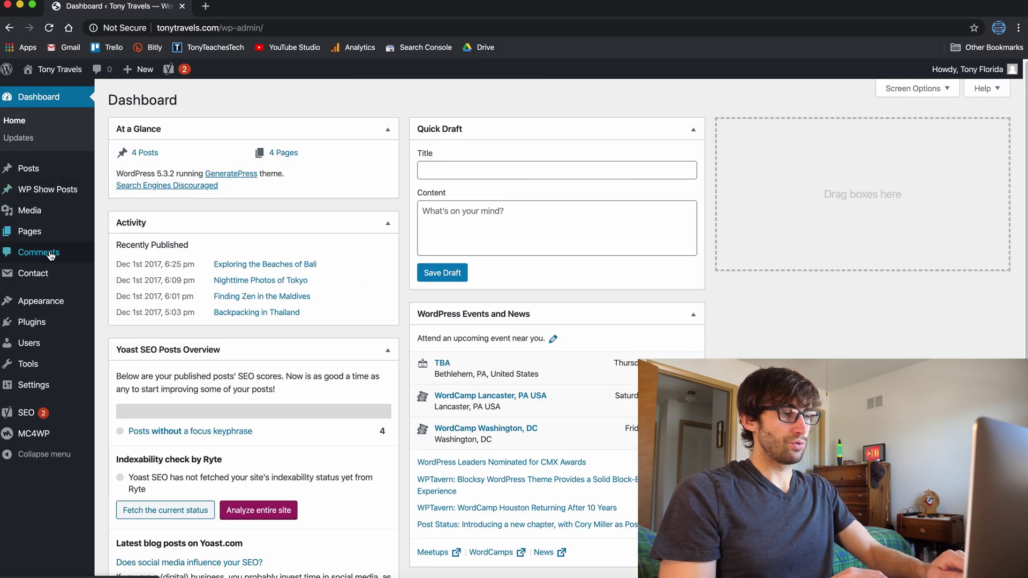
pyautogui.moveTo(54, 306)
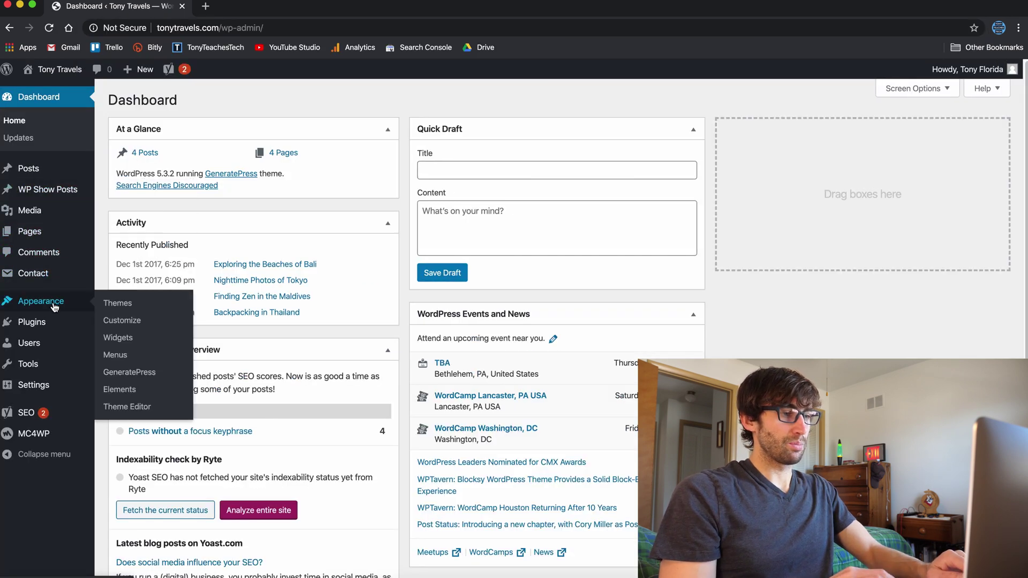
pyautogui.click(139, 322)
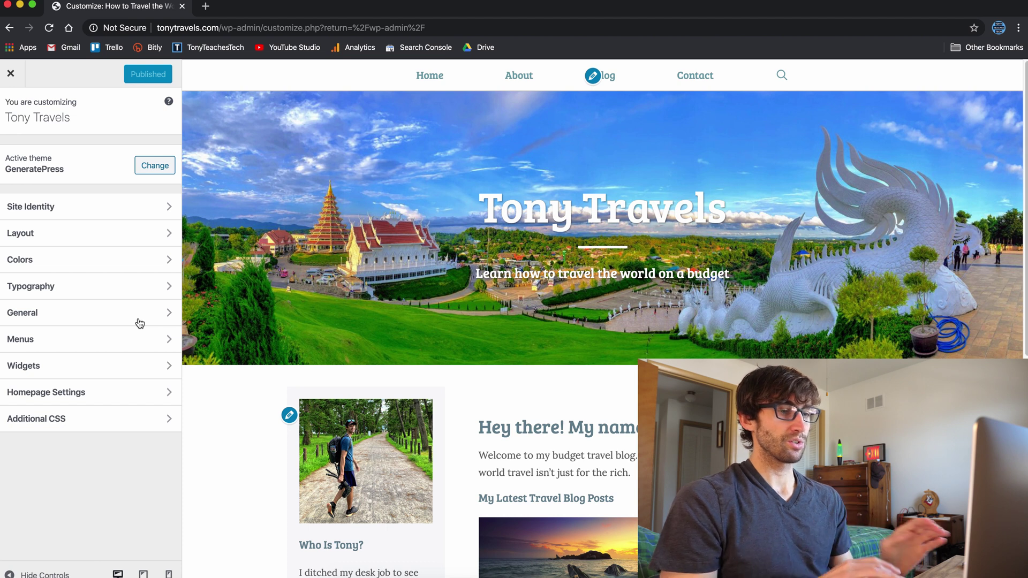
# Step: Open Site Identity, load the Tony Travels site in a new tab, and return to the customizer
pyautogui.click(95, 207)
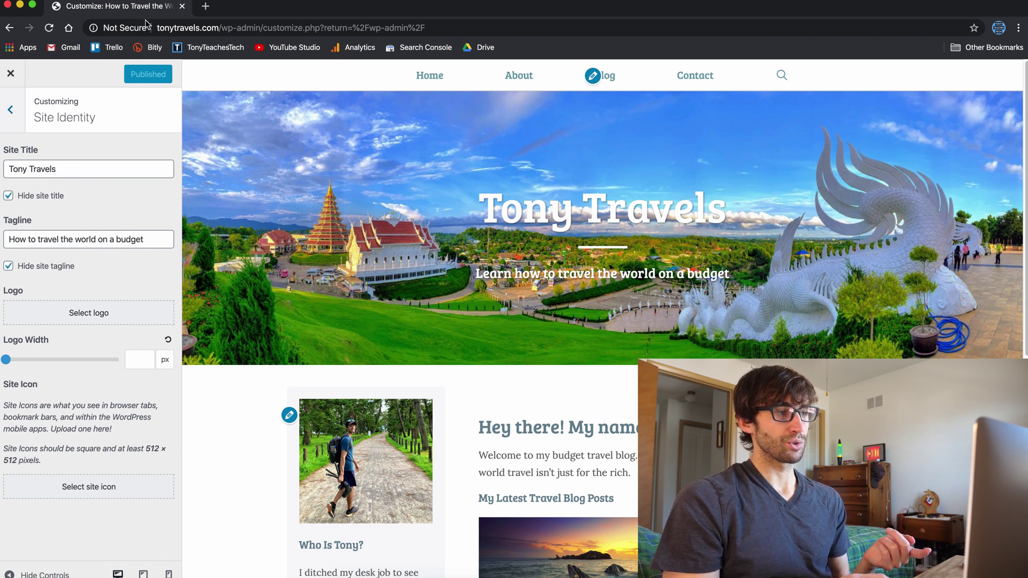
pyautogui.click(207, 14)
pyautogui.write('tonyte')
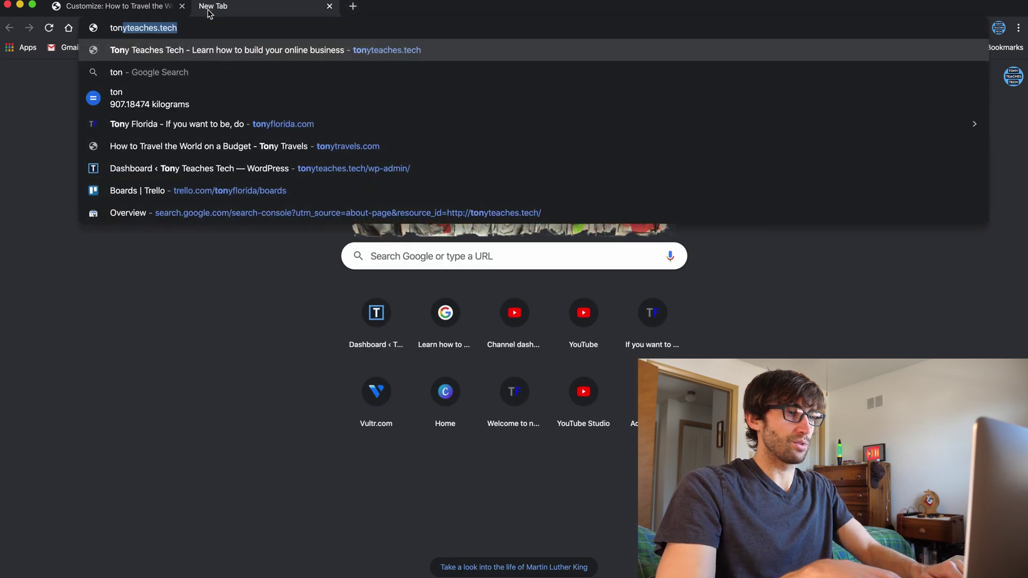
pyautogui.write('a')
pyautogui.press('BackSpace')
pyautogui.write('yt')
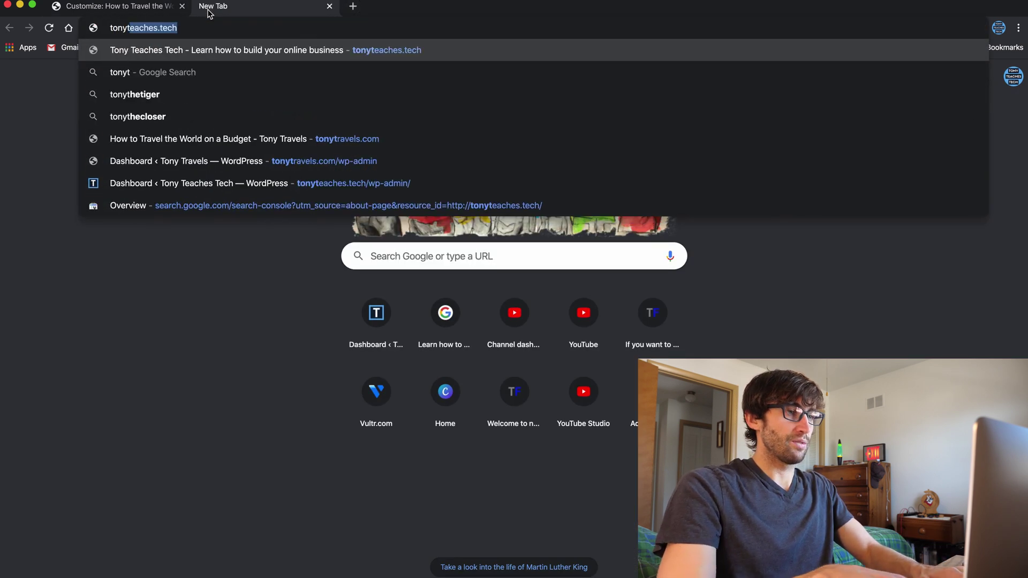
pyautogui.press('BackSpace')
pyautogui.write('r')
pyautogui.press('Return')
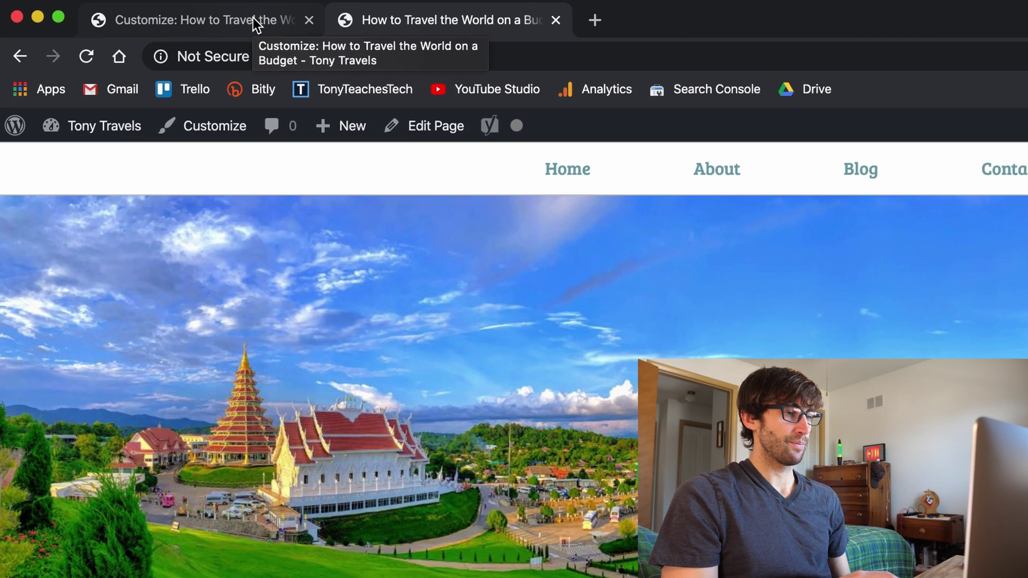
pyautogui.click(362, 33)
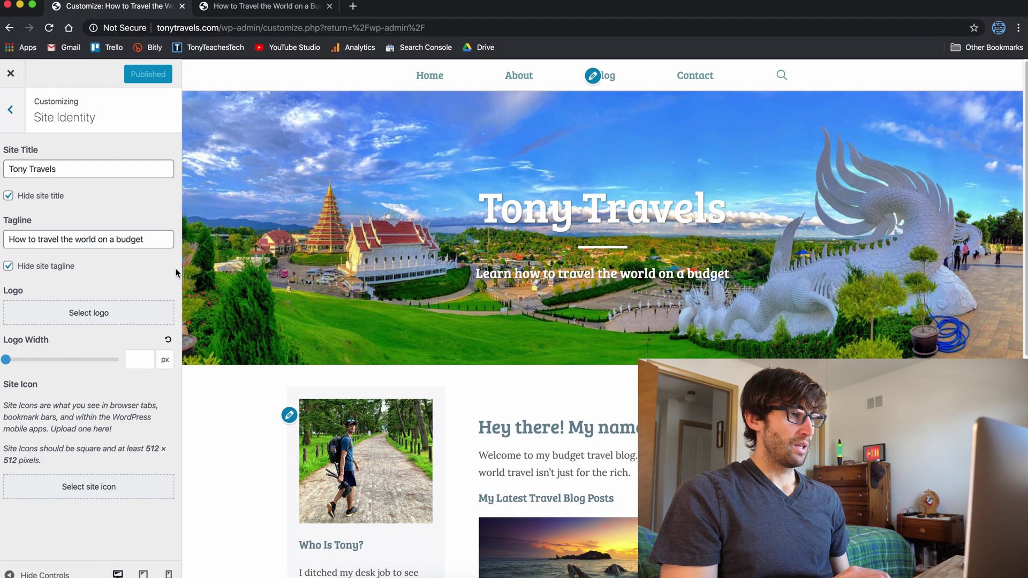
# Step: Go to Layout > Blog in the customizer and scroll through its options
pyautogui.click(9, 112)
pyautogui.click(62, 233)
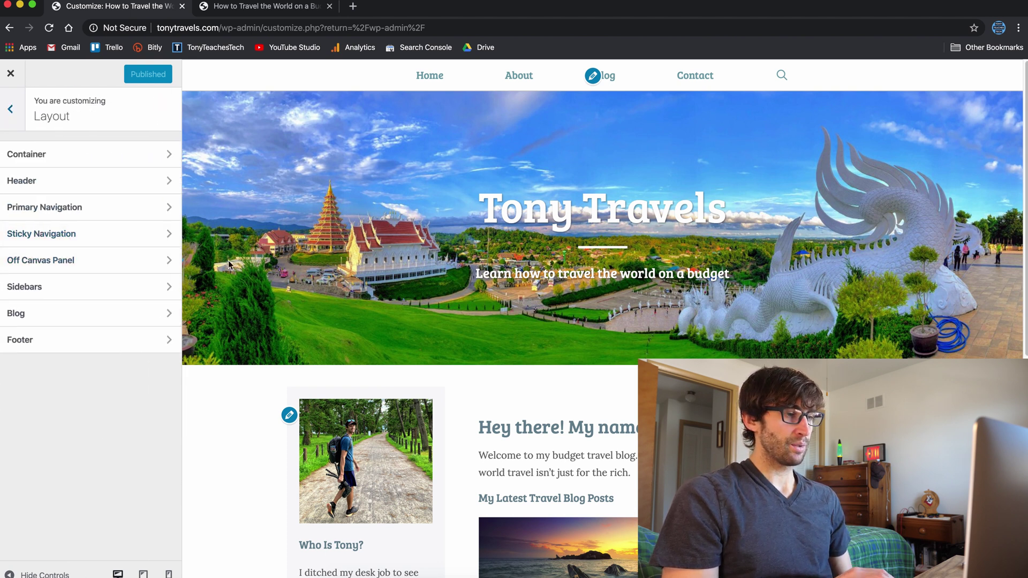
pyautogui.click(109, 314)
pyautogui.scroll(-2, 111, 305)
pyautogui.scroll(-2, 110, 306)
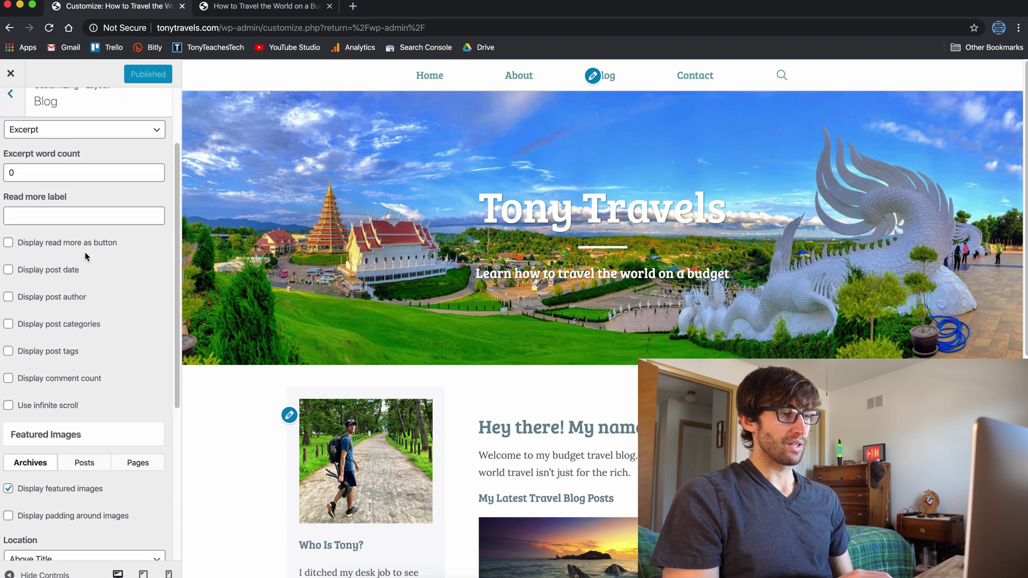
pyautogui.scroll(1, 64, 413)
pyautogui.scroll(1, 59, 219)
pyautogui.scroll(-9, 72, 328)
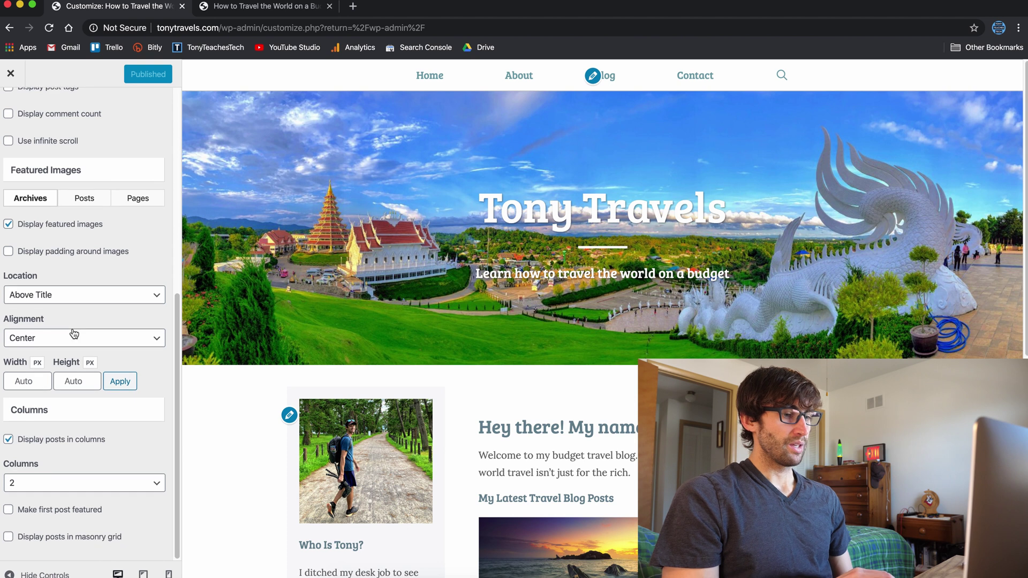
# Step: Preview the Exploring the Beaches of Bali post, select its title, and return to Layout
pyautogui.click(591, 551)
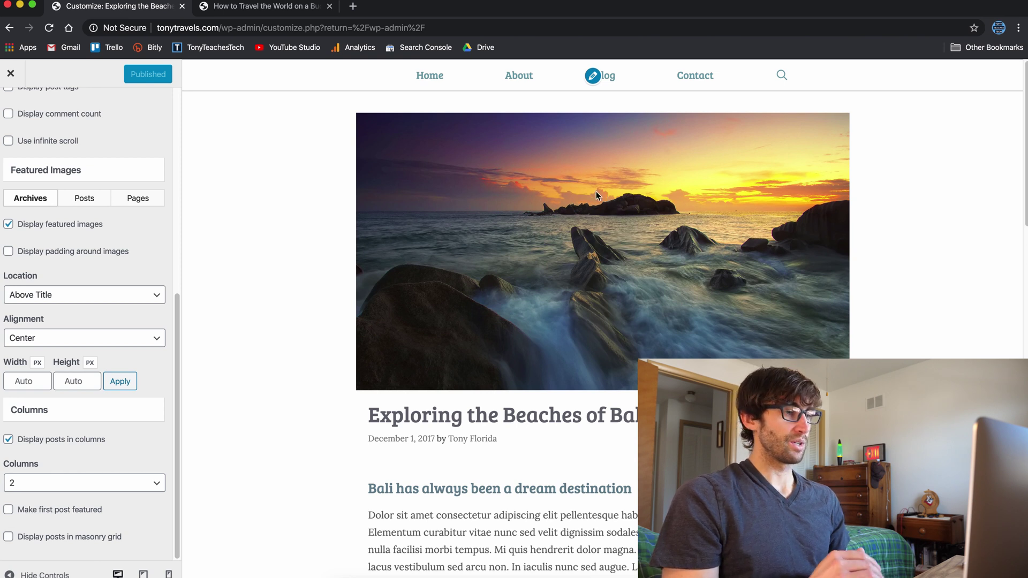
pyautogui.tripleClick(505, 416)
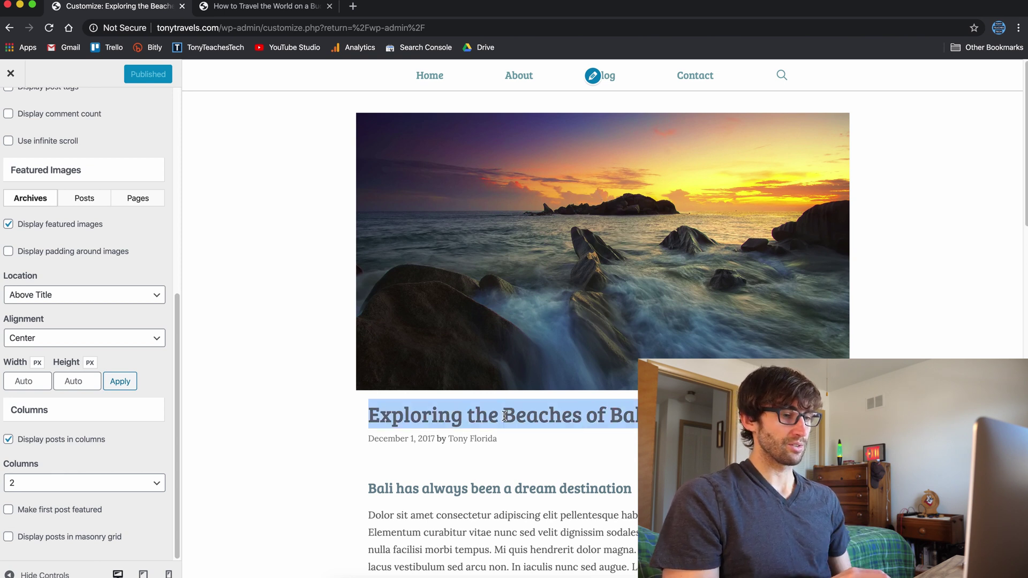
pyautogui.scroll(-3, 510, 451)
pyautogui.scroll(-20, 510, 451)
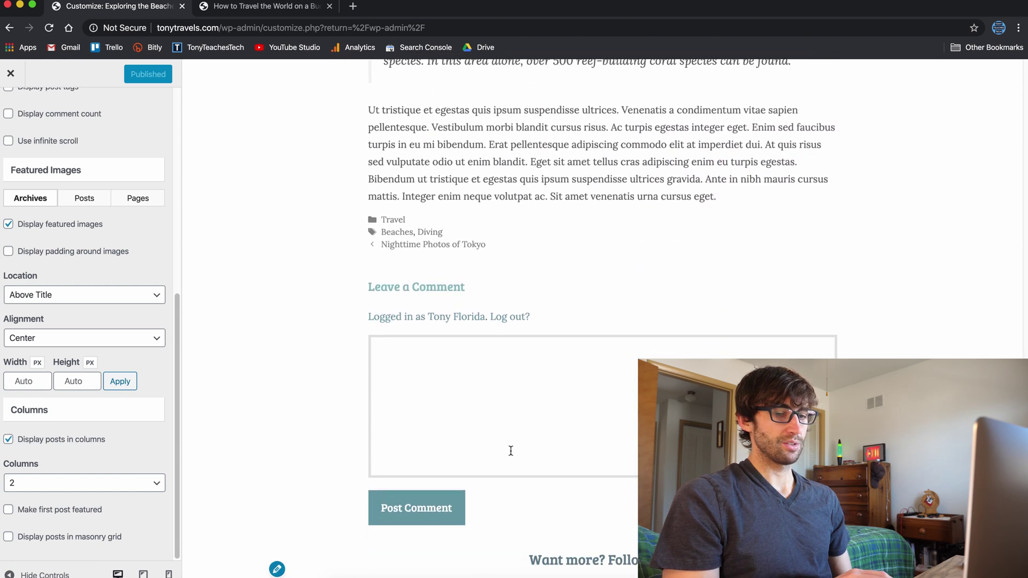
pyautogui.scroll(15, 509, 452)
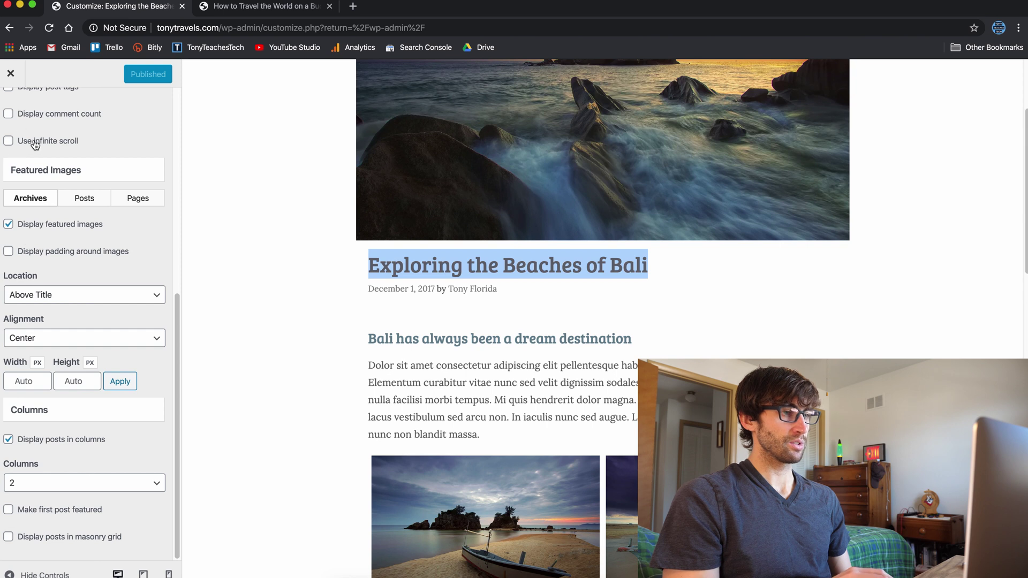
pyautogui.scroll(4, 37, 147)
pyautogui.click(11, 105)
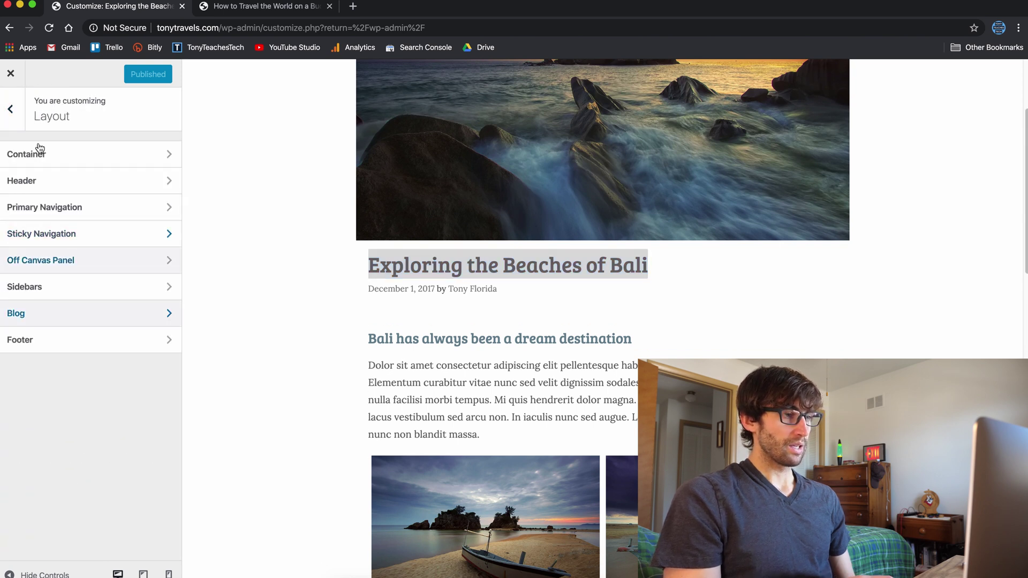
# Step: In Layout > Footer, try replacing Tony Travels with 'My Site' in the copyright, then undo
pyautogui.click(87, 341)
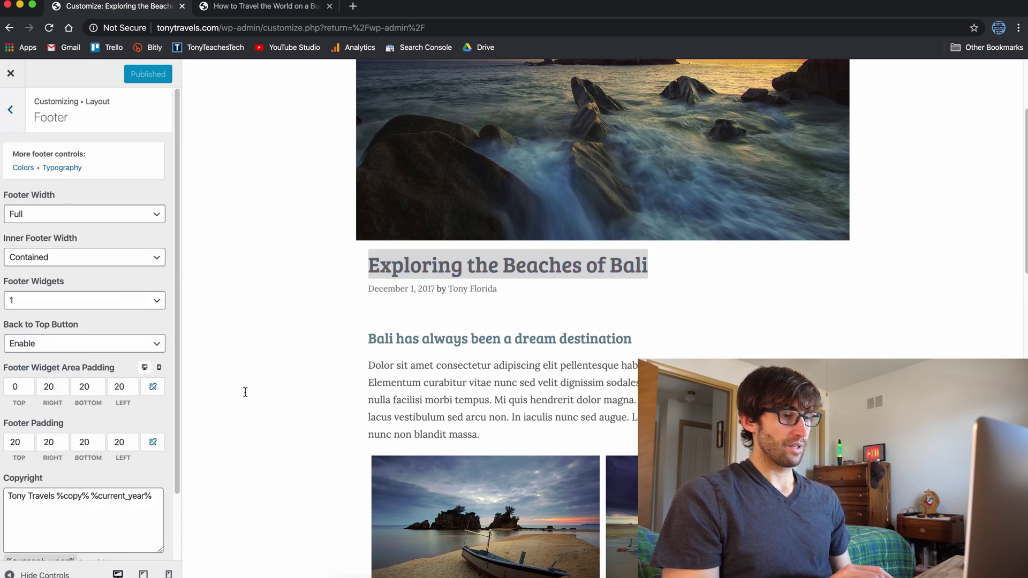
pyautogui.scroll(-15, 434, 343)
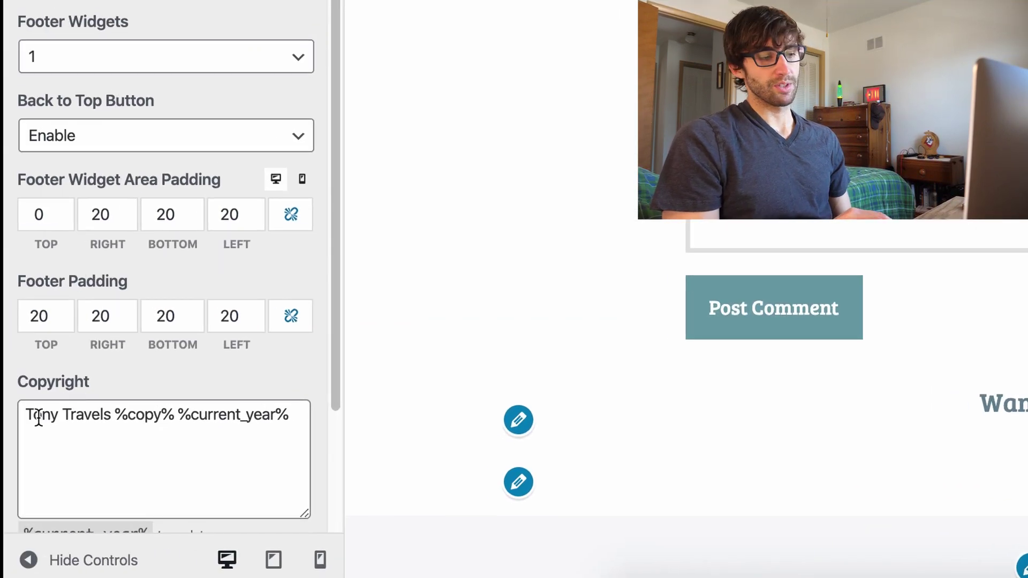
pyautogui.click(34, 415)
pyautogui.moveTo(34, 416); pyautogui.dragTo(83, 419)
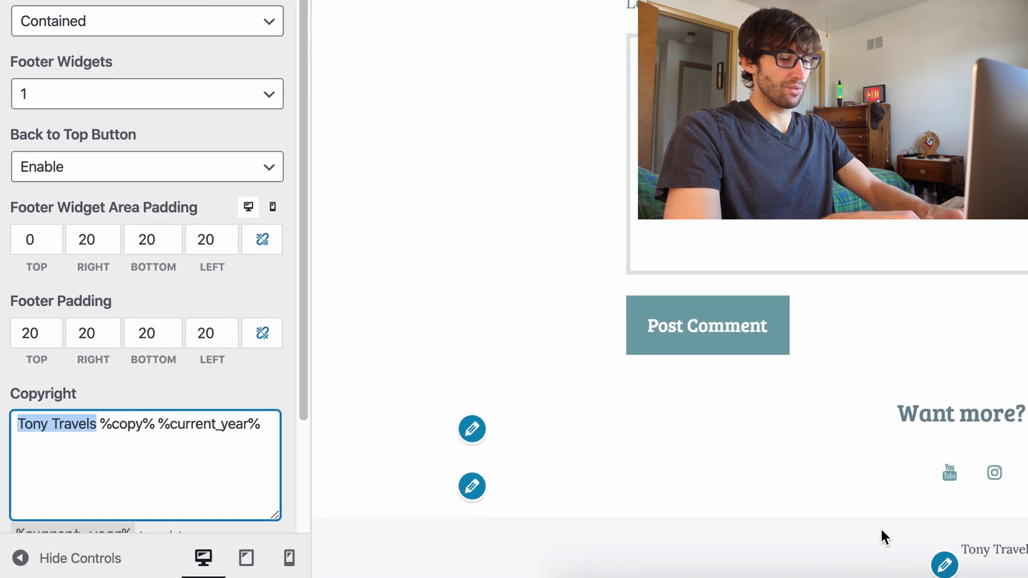
pyautogui.write('My Site')
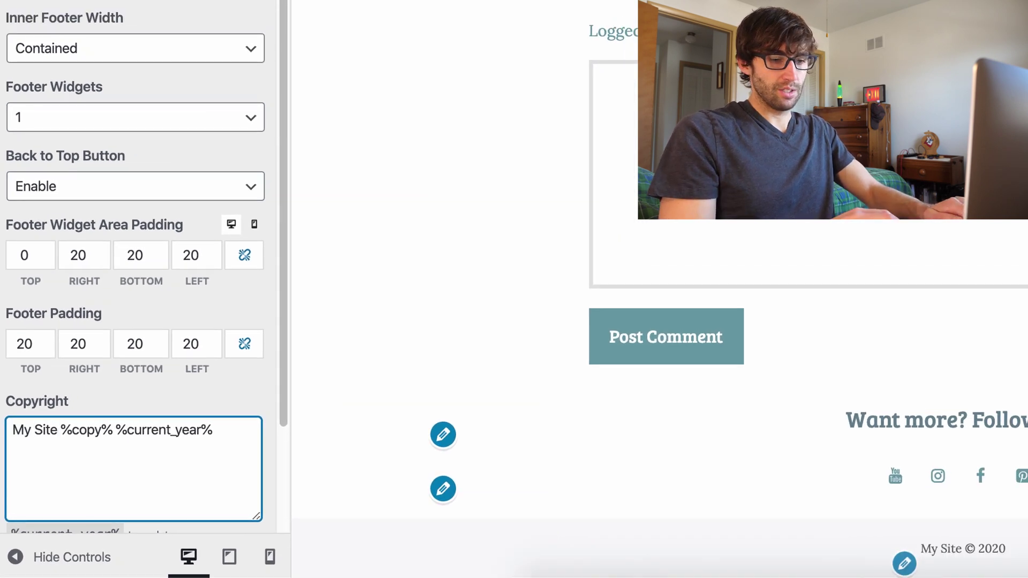
pyautogui.press('BackSpace')
pyautogui.press('BackSpace')
pyautogui.press('BackSpace')
pyautogui.press('BackSpace')
pyautogui.press('BackSpace')
pyautogui.press('BackSpace')
pyautogui.press('super+z')
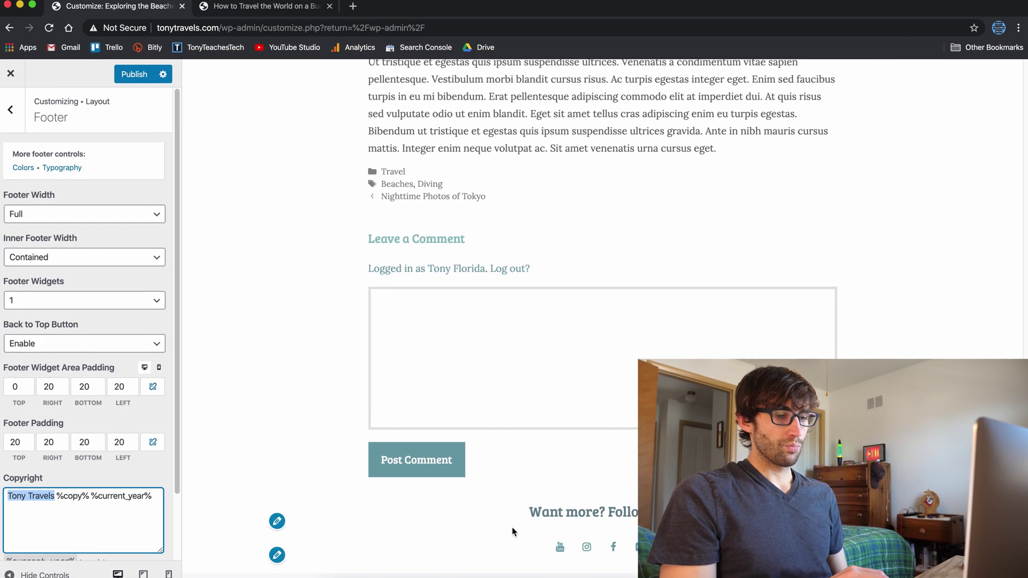
# Step: Close the customizer and confirm leaving without saving changes
pyautogui.scroll(-1, 512, 527)
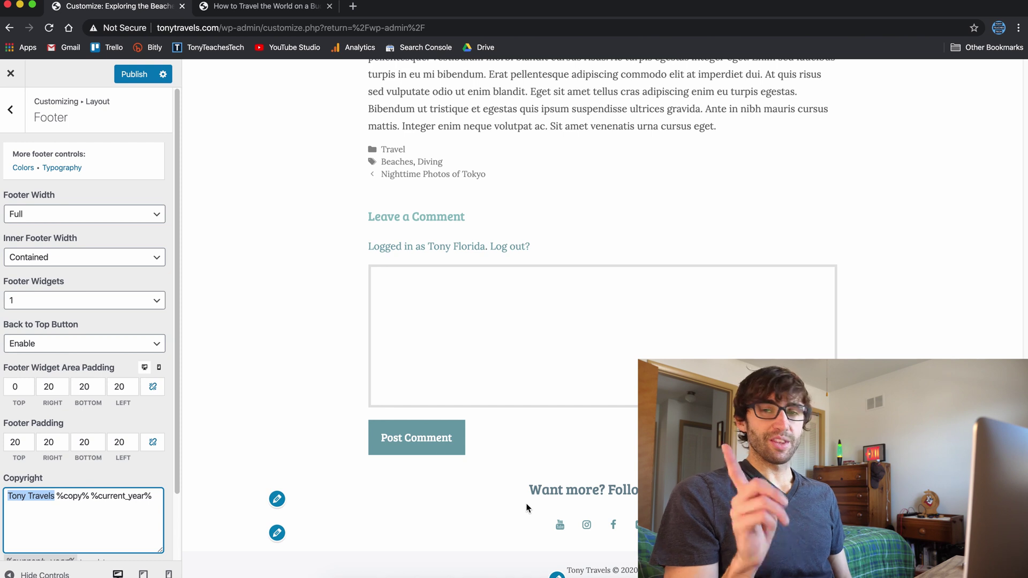
pyautogui.click(3, 73)
pyautogui.click(605, 110)
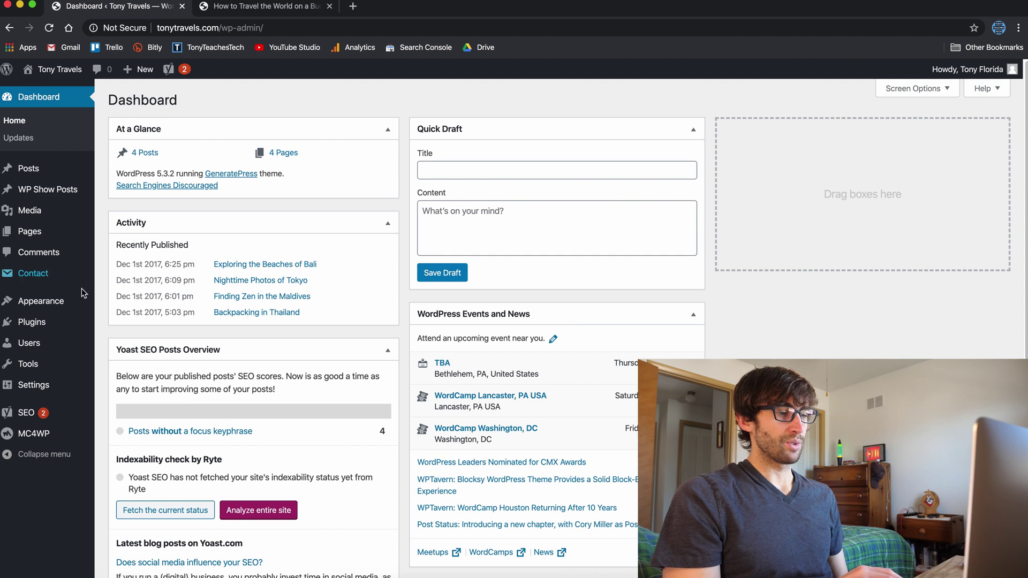
# Step: Go to Appearance > GeneratePress and show the Elements list
pyautogui.moveTo(72, 304)
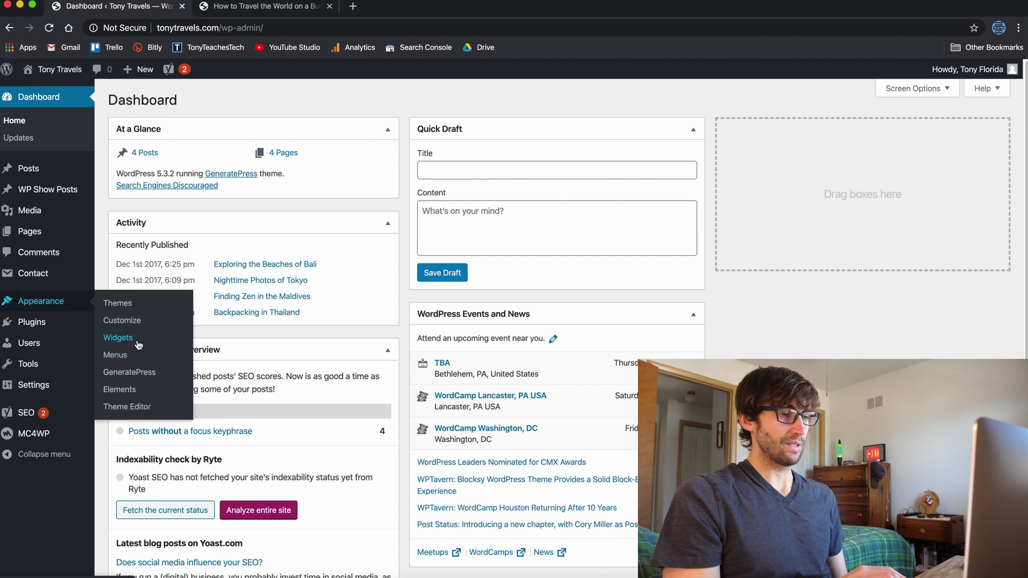
pyautogui.click(147, 378)
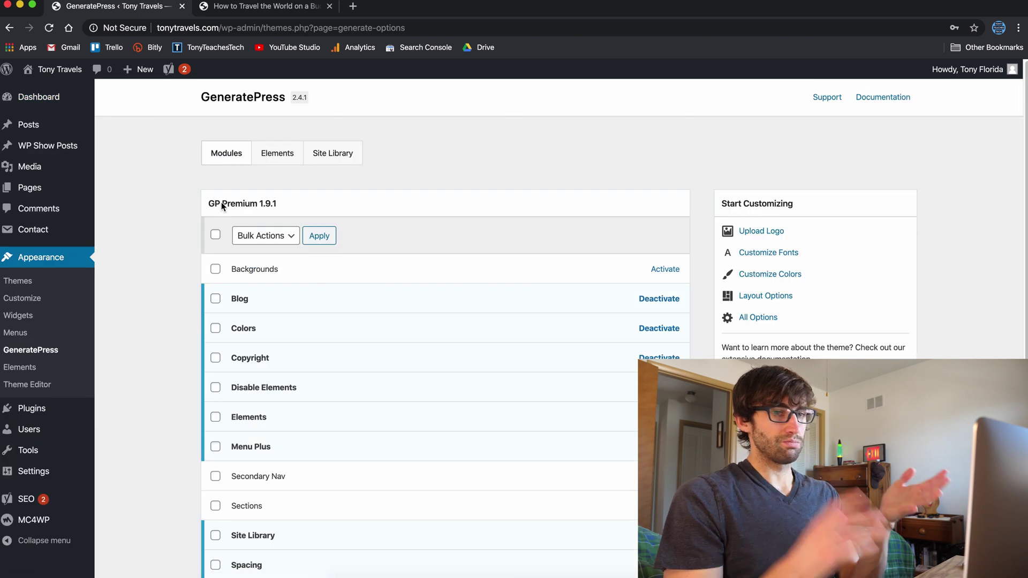
pyautogui.click(273, 153)
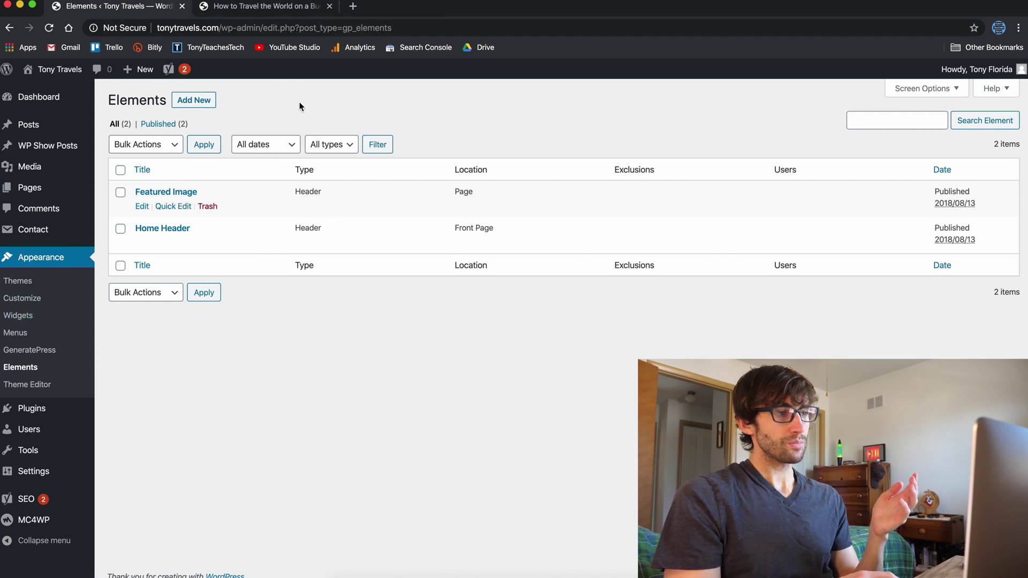
# Step: Check the live homepage, then edit Home Header and select the Tony Travels heading code
pyautogui.click(294, 7)
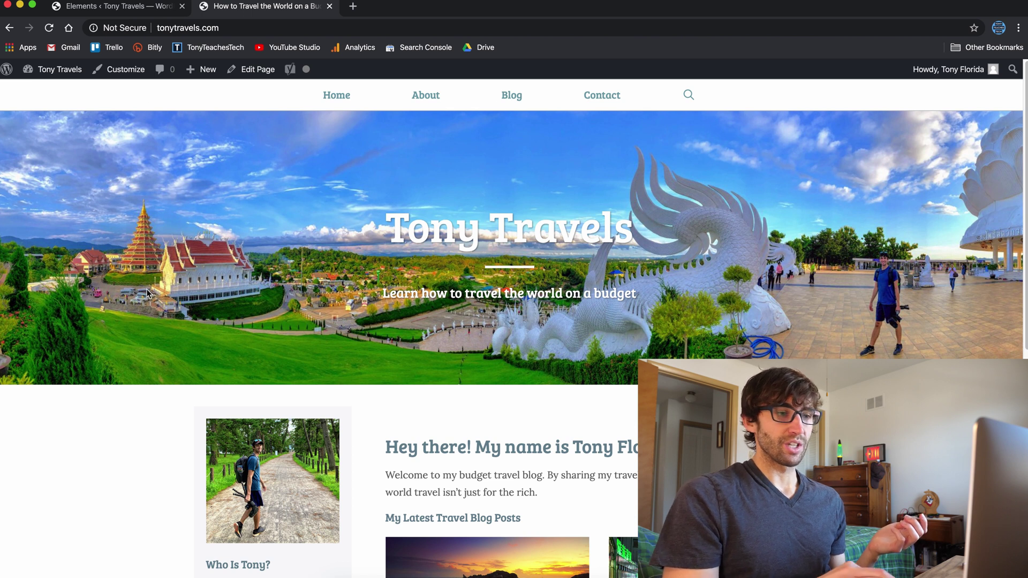
pyautogui.click(160, 7)
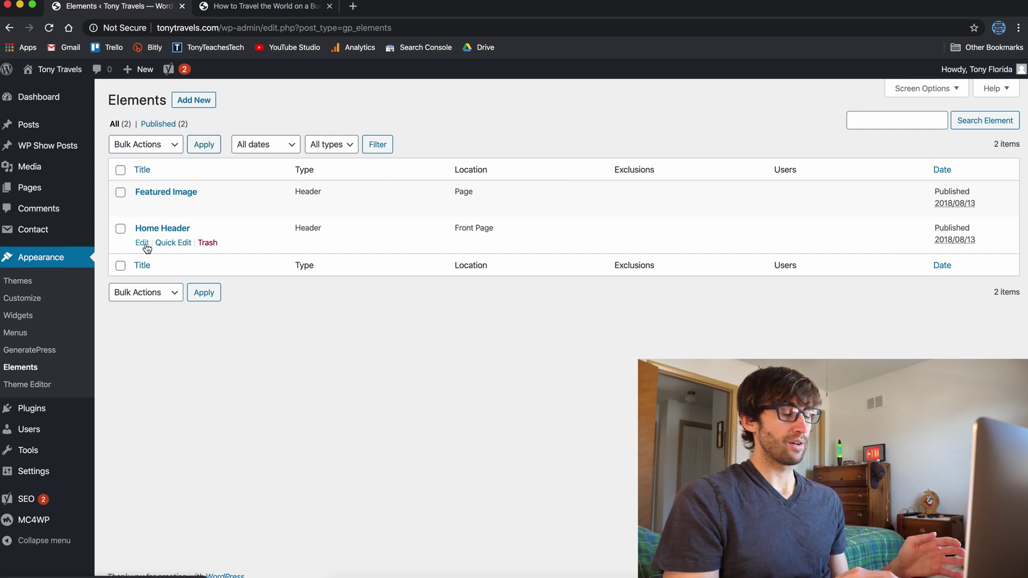
pyautogui.click(143, 243)
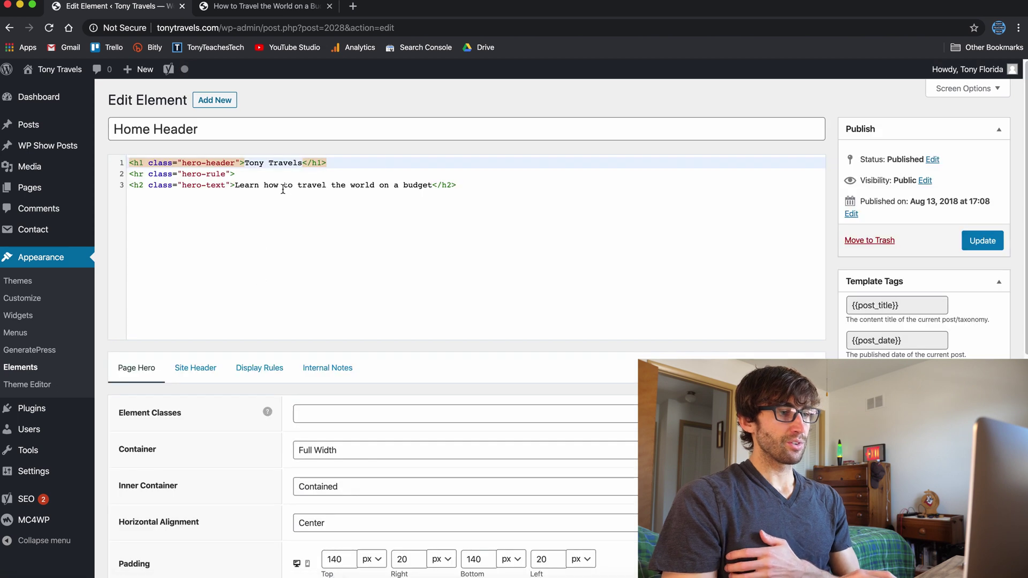
pyautogui.moveTo(245, 164); pyautogui.dragTo(270, 168)
# Step: Compare the Home Header code against the live homepage hero several times
pyautogui.click(275, 4)
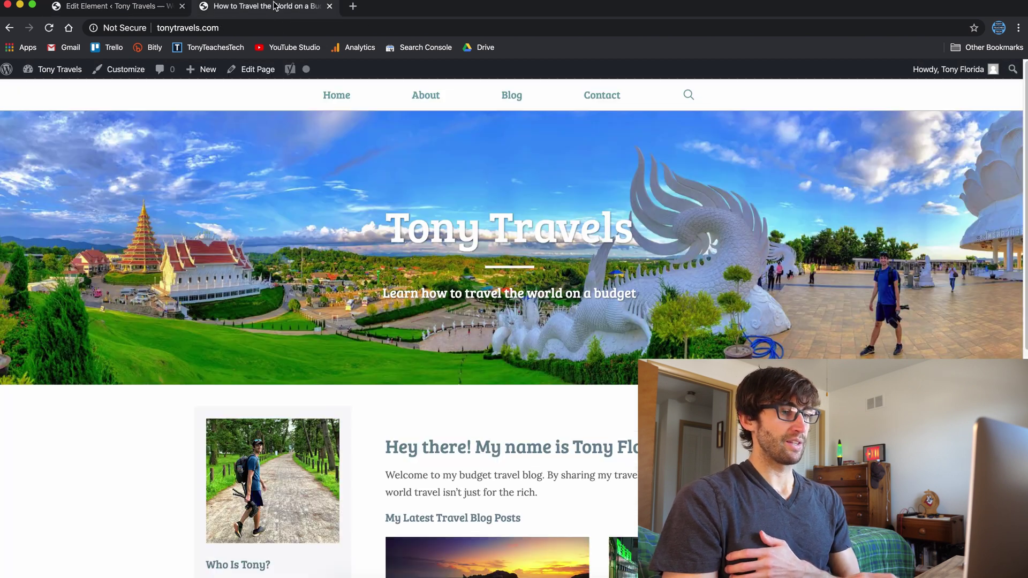
pyautogui.click(136, 7)
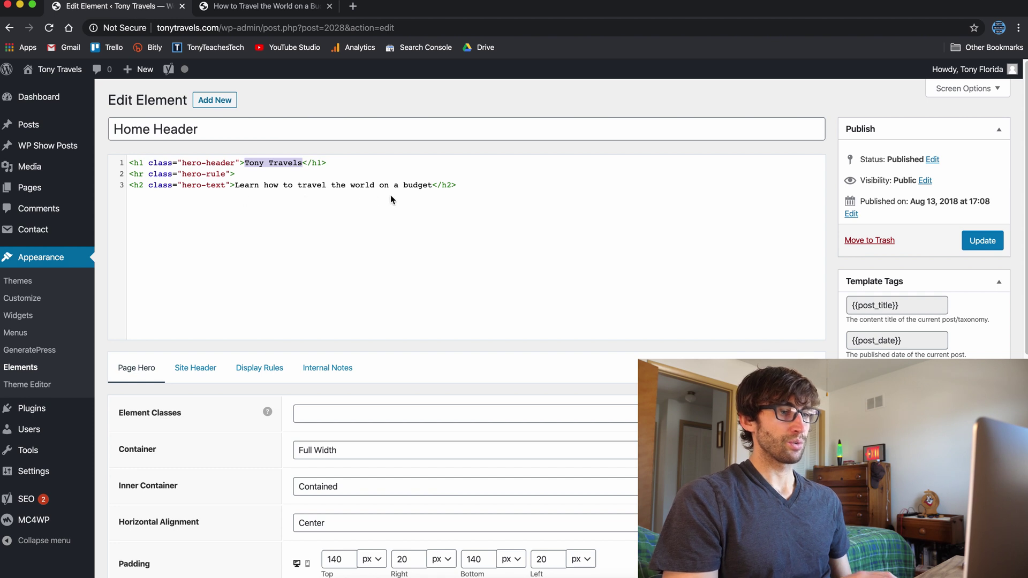
pyautogui.click(237, 16)
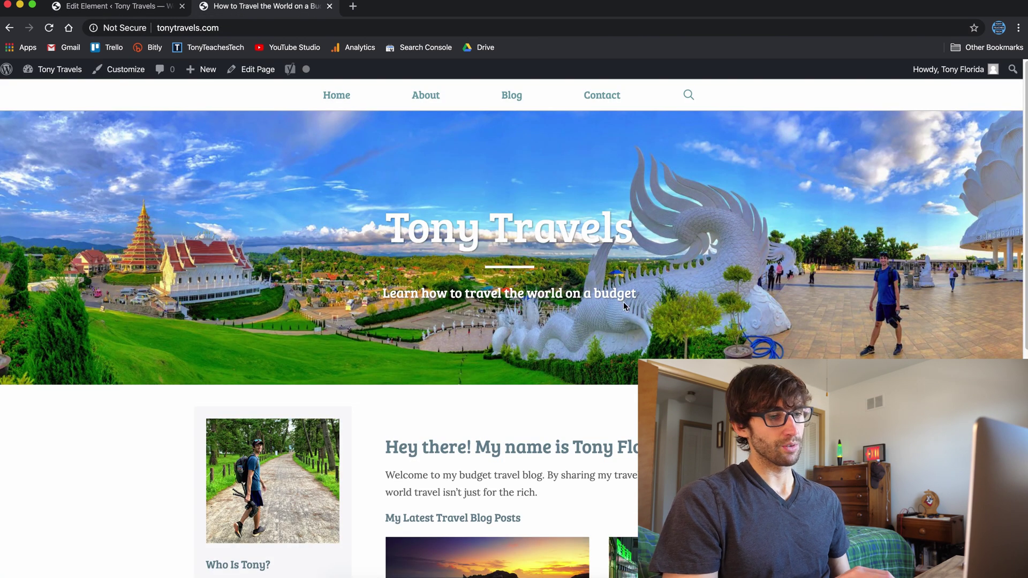
pyautogui.click(124, 14)
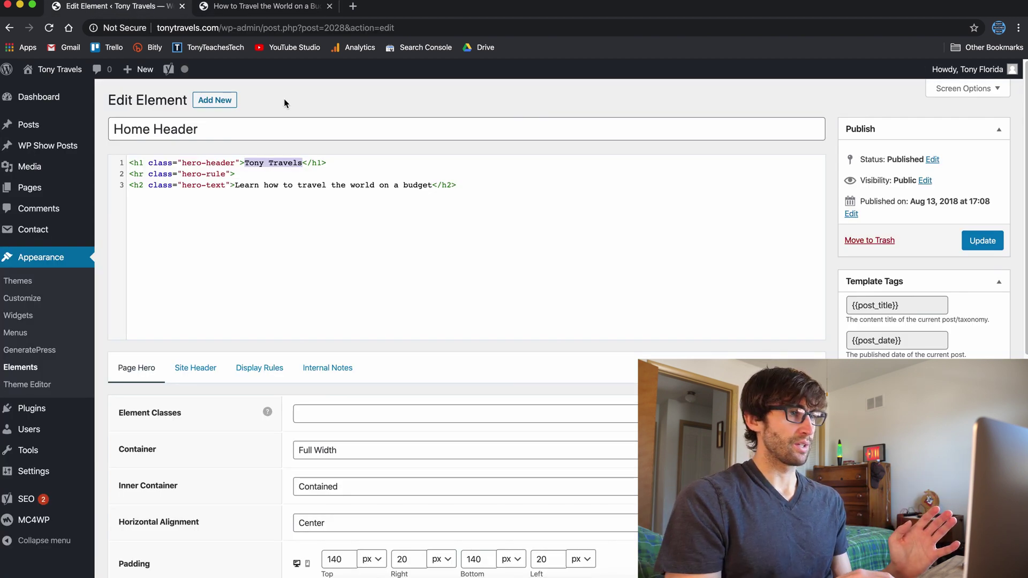
pyautogui.click(270, 12)
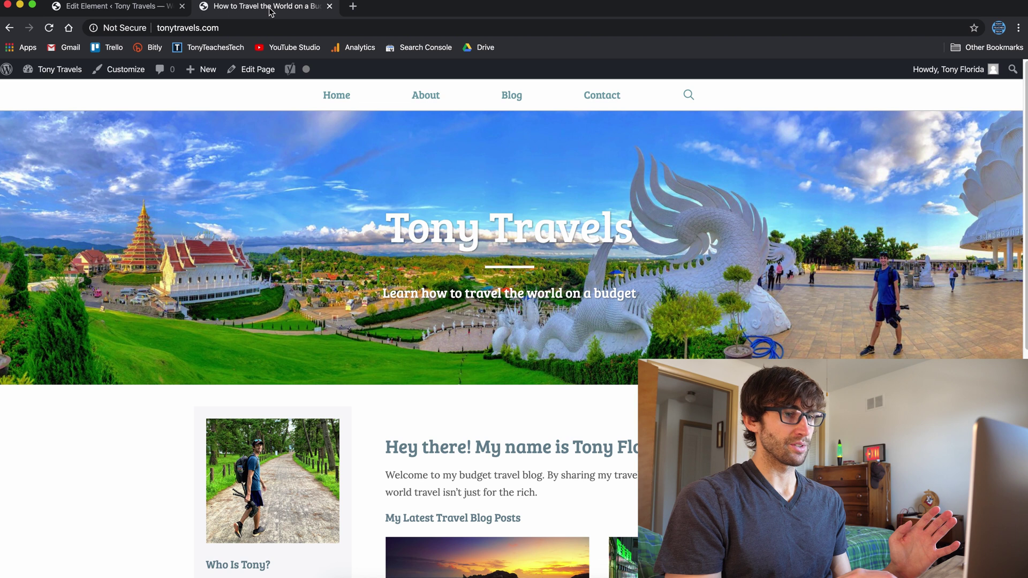
pyautogui.click(145, 8)
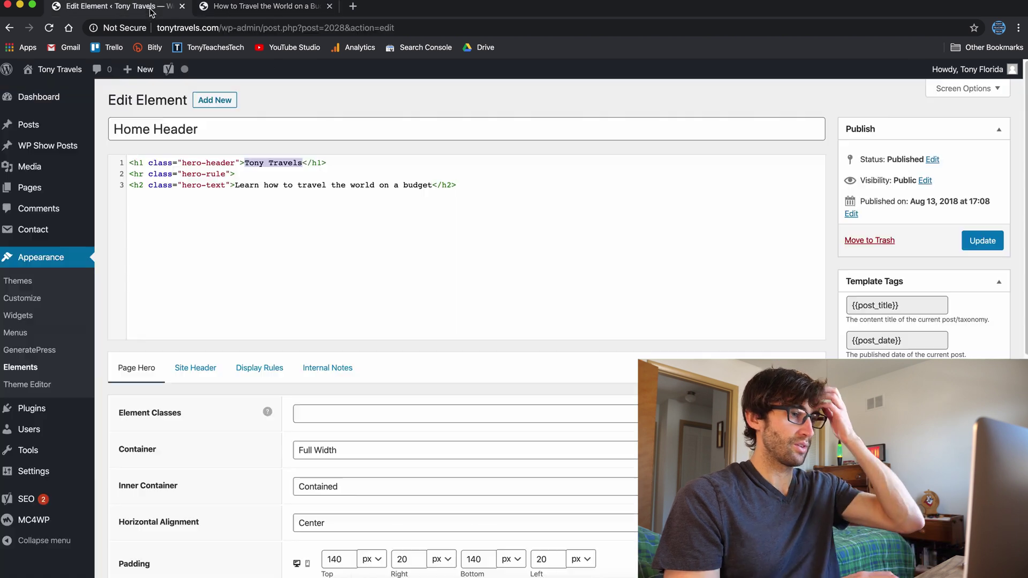
pyautogui.rightClick(30, 298)
pyautogui.click(27, 353)
# Step: Open GeneratePress settings in a new tab and browse its Site Library
pyautogui.rightClick(27, 353)
pyautogui.click(75, 358)
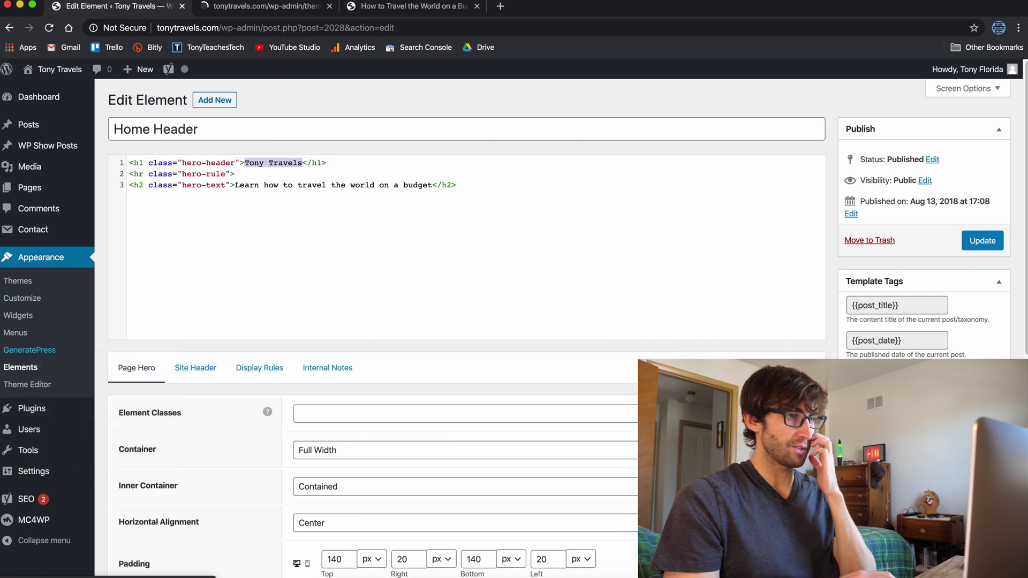
pyautogui.click(265, 6)
pyautogui.click(329, 148)
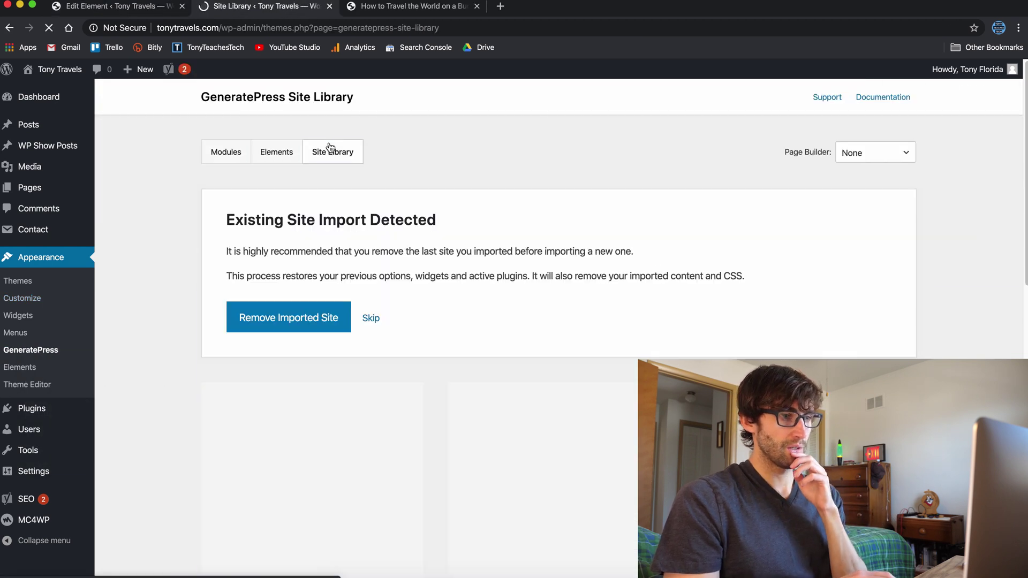
pyautogui.scroll(-2, 339, 257)
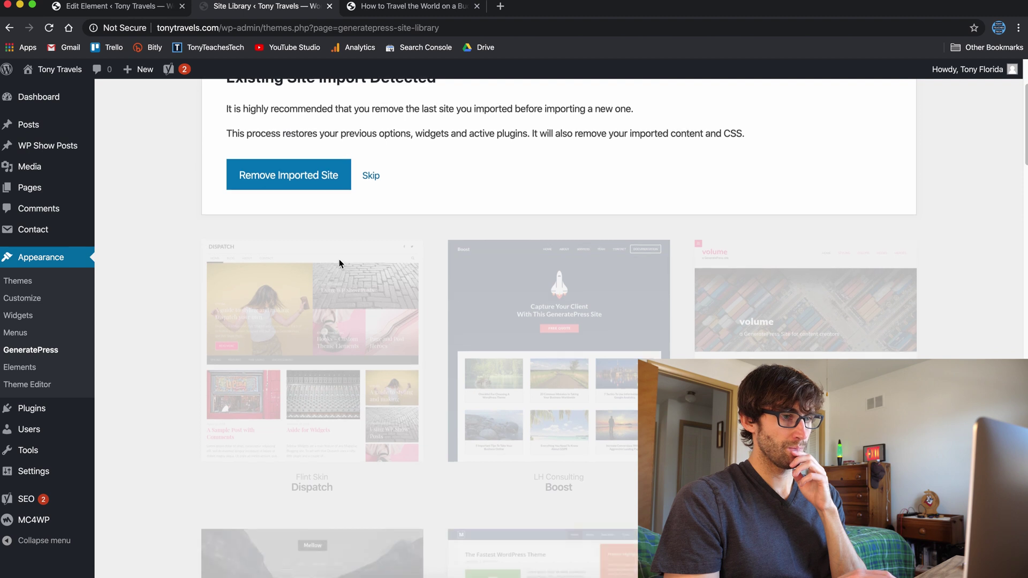
pyautogui.scroll(1, 339, 259)
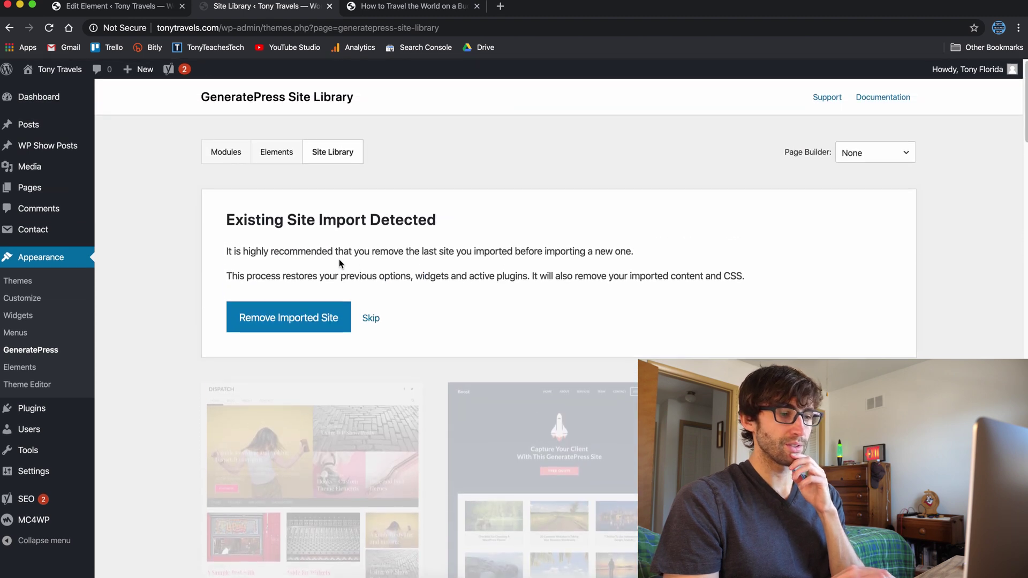
pyautogui.scroll(-6, 339, 259)
pyautogui.scroll(-5, 339, 259)
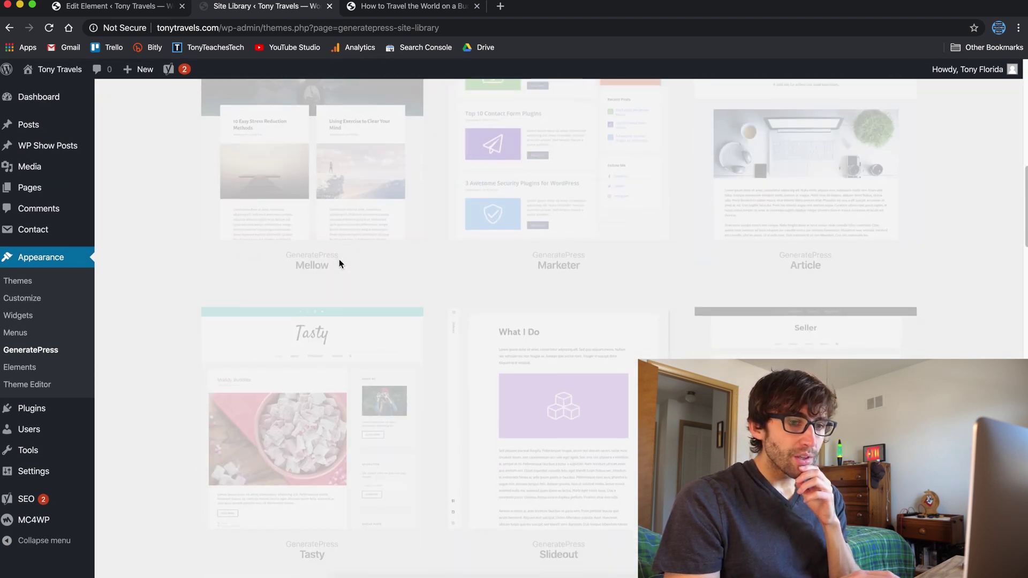
pyautogui.scroll(-18, 338, 260)
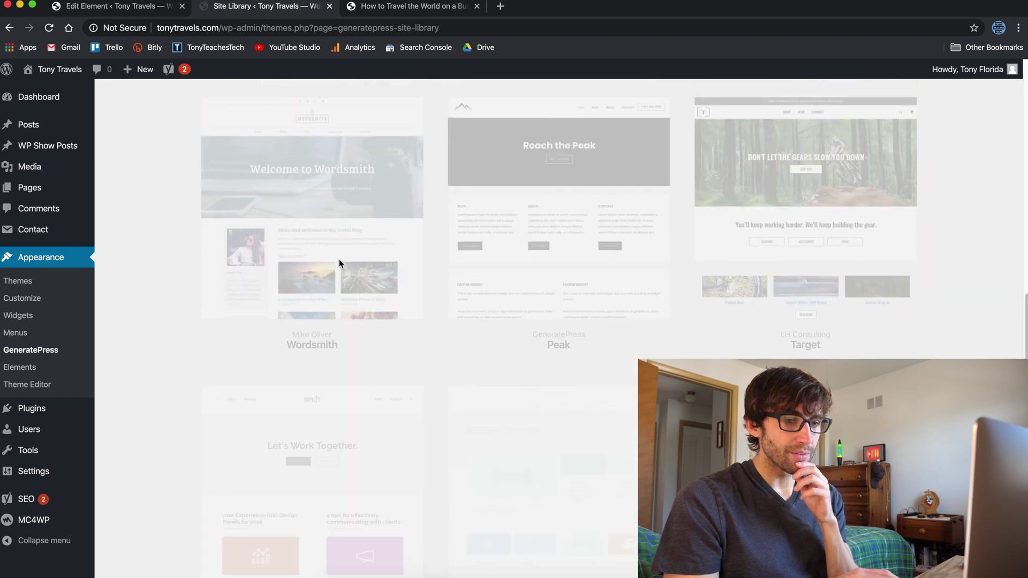
# Step: Search the library for 'wordsm', jump back to the top, then switch to the Home Header editor
pyautogui.press('super+f')
pyautogui.write('wordsmi')
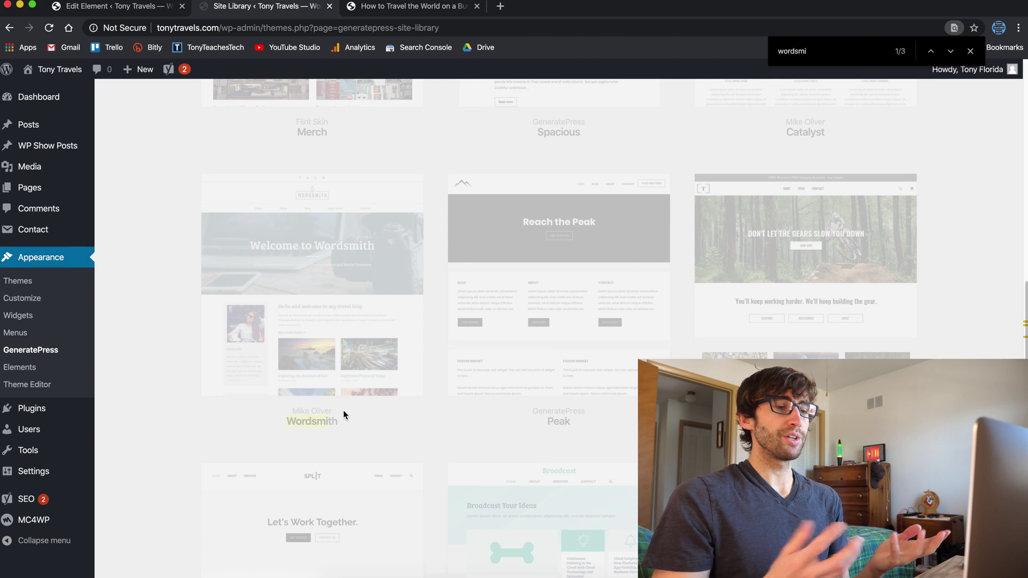
pyautogui.click(336, 332)
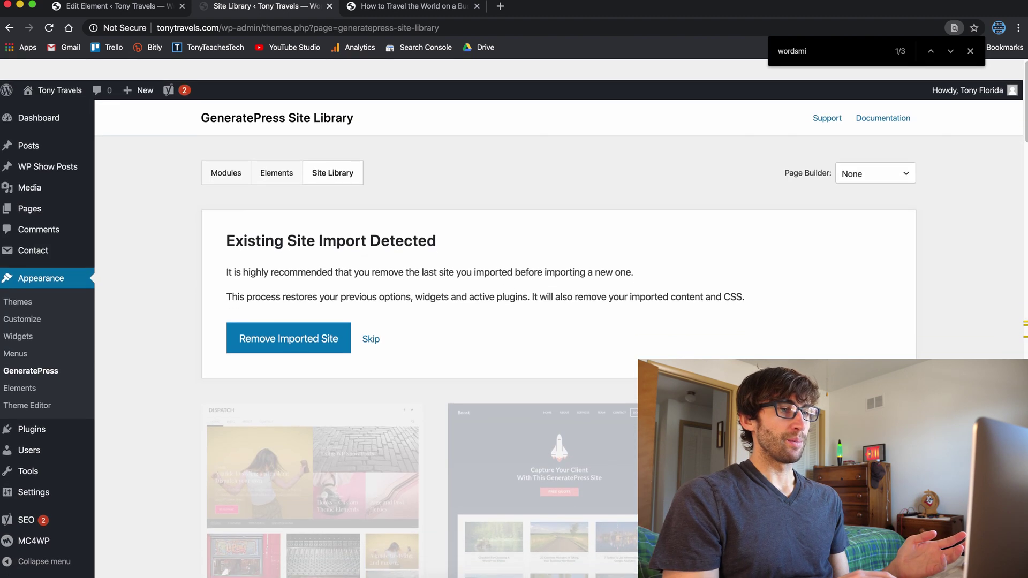
pyautogui.click(162, 13)
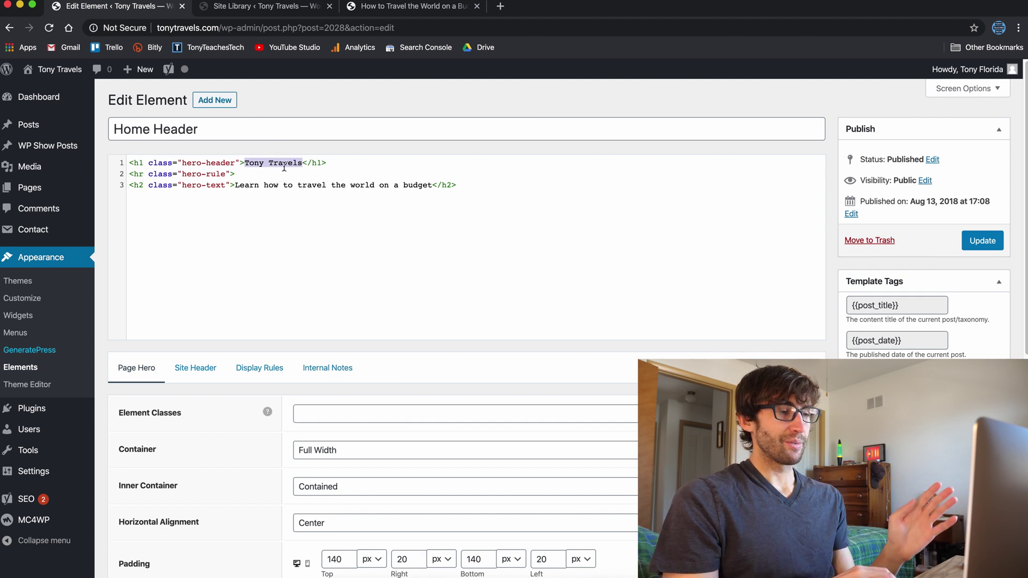
# Step: Close the Site Library tab and return to the Home Header editor
pyautogui.click(271, 6)
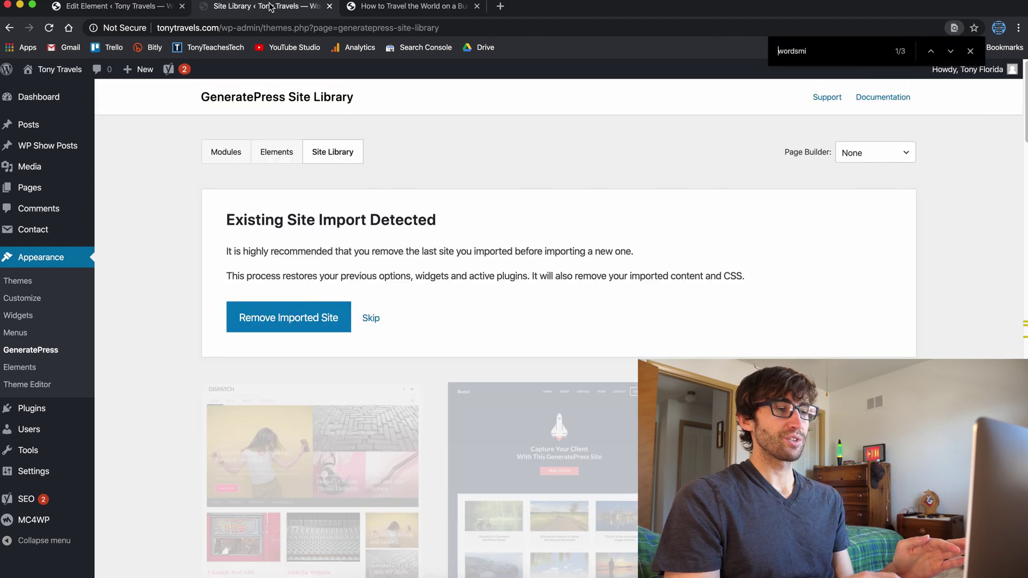
pyautogui.click(329, 6)
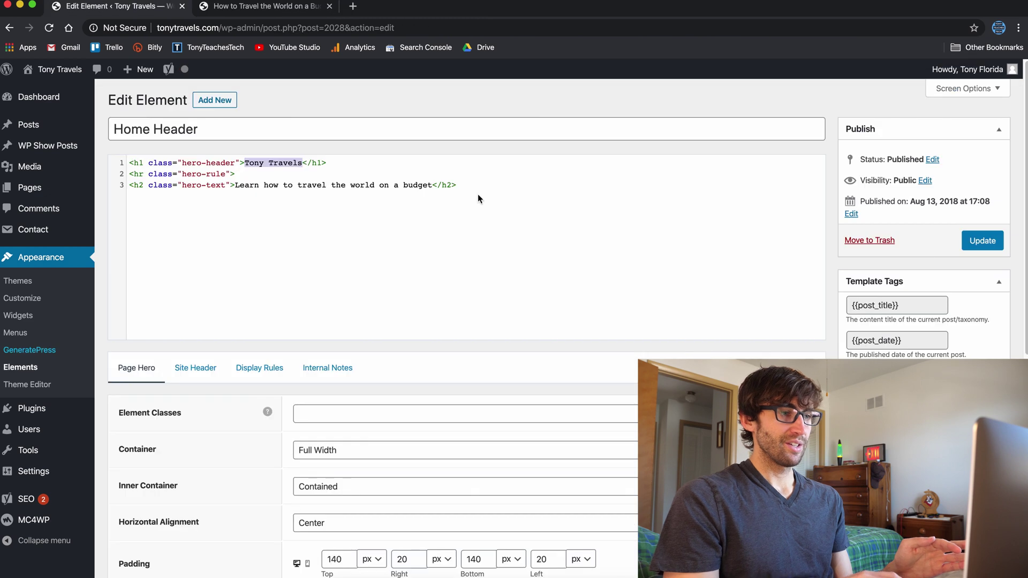
pyautogui.click(262, 8)
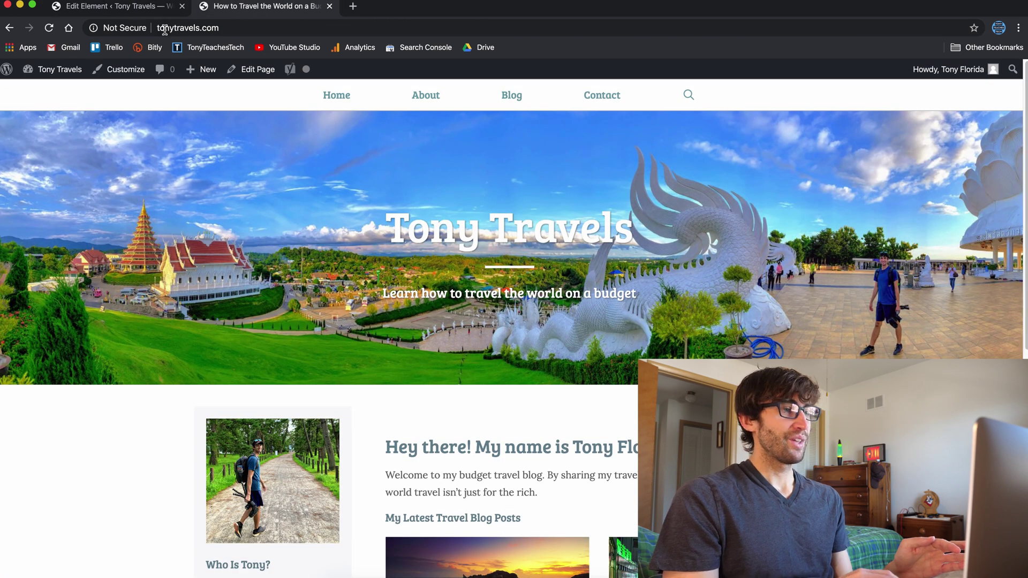
pyautogui.click(144, 8)
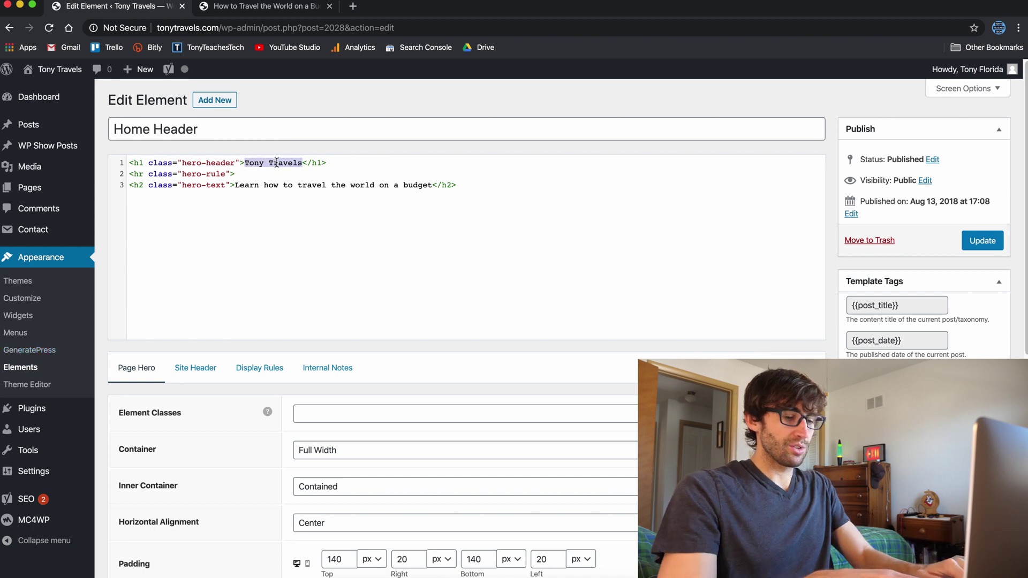
# Step: Change the h1 heading to 'My Site', update, and reload the homepage to see it
pyautogui.write('My')
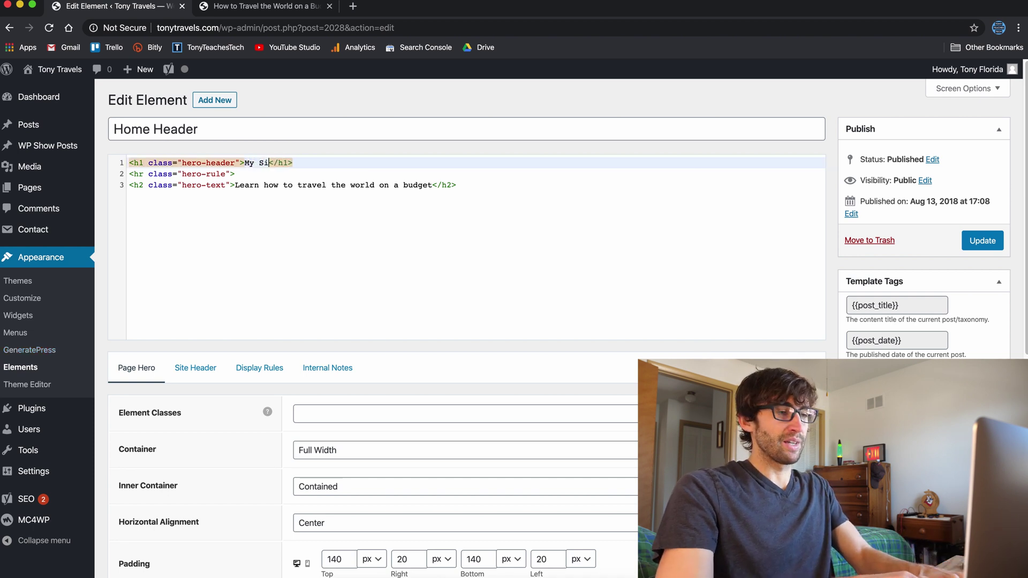
pyautogui.click(984, 241)
pyautogui.click(284, 6)
pyautogui.click(49, 28)
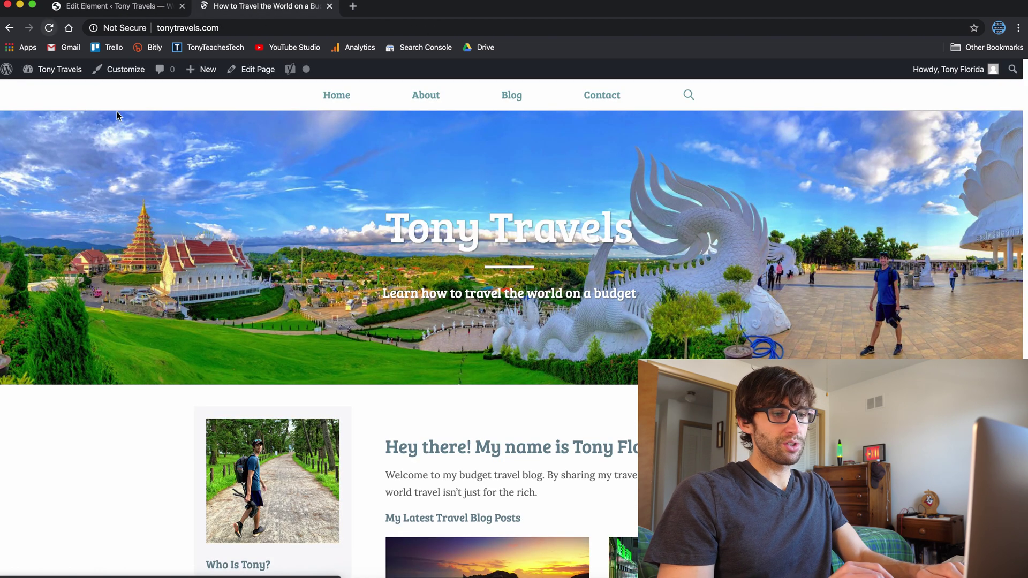
# Step: Replace the My Site heading text with 'Tony Travels' in the header code
pyautogui.click(130, 6)
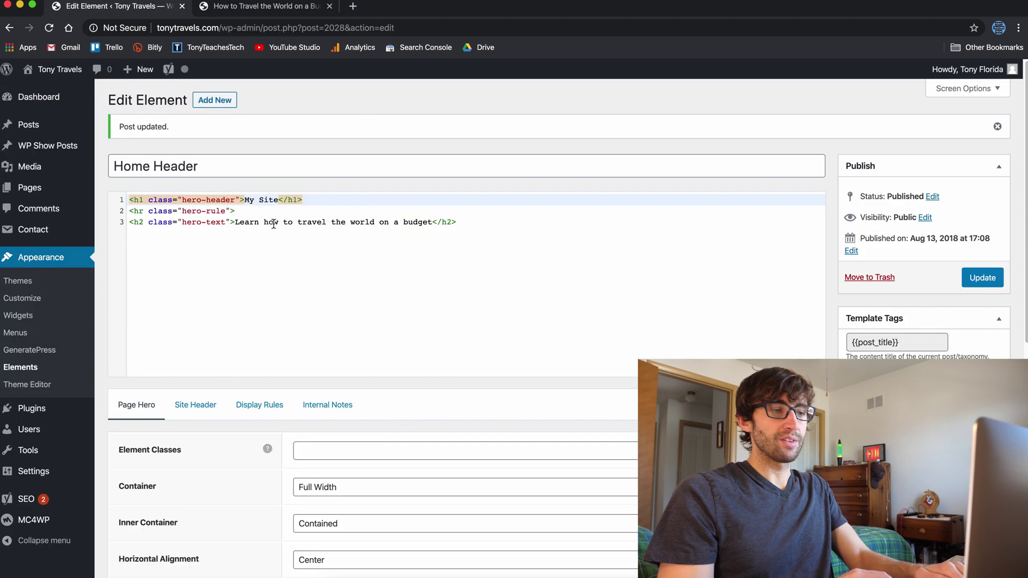
pyautogui.click(304, 229)
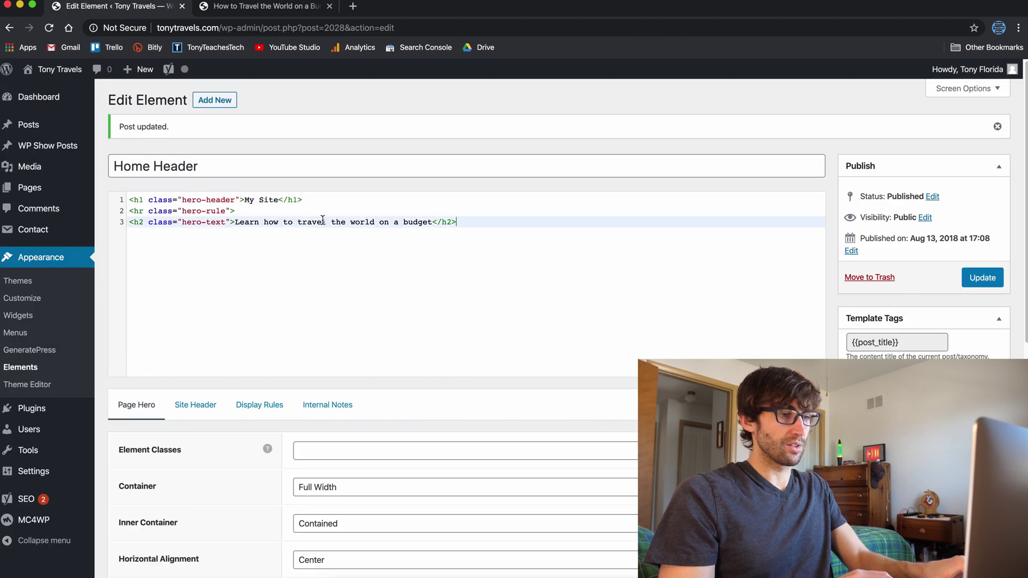
pyautogui.click(314, 199)
pyautogui.doubleClick(269, 199)
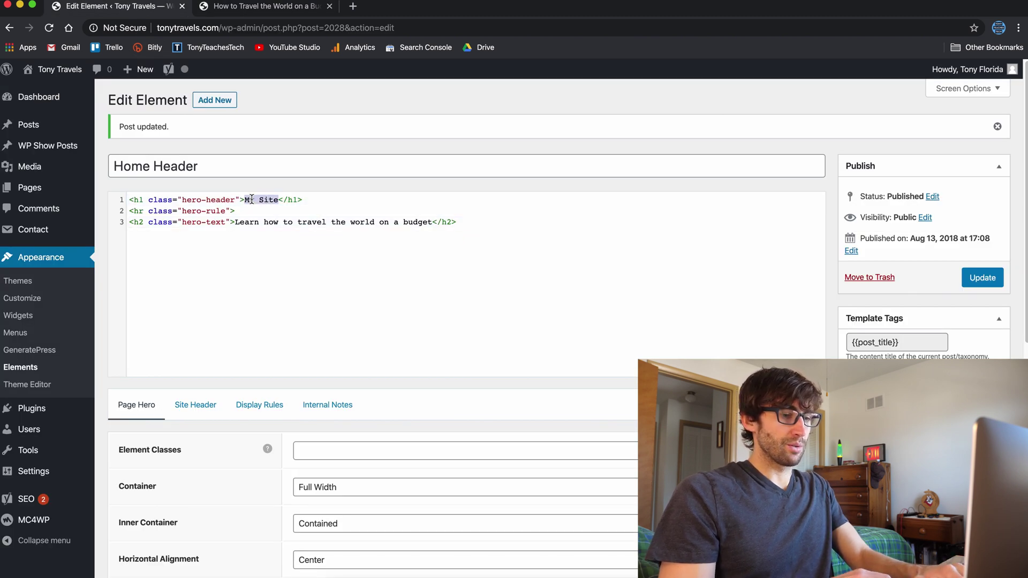
pyautogui.write('Tony Travel')
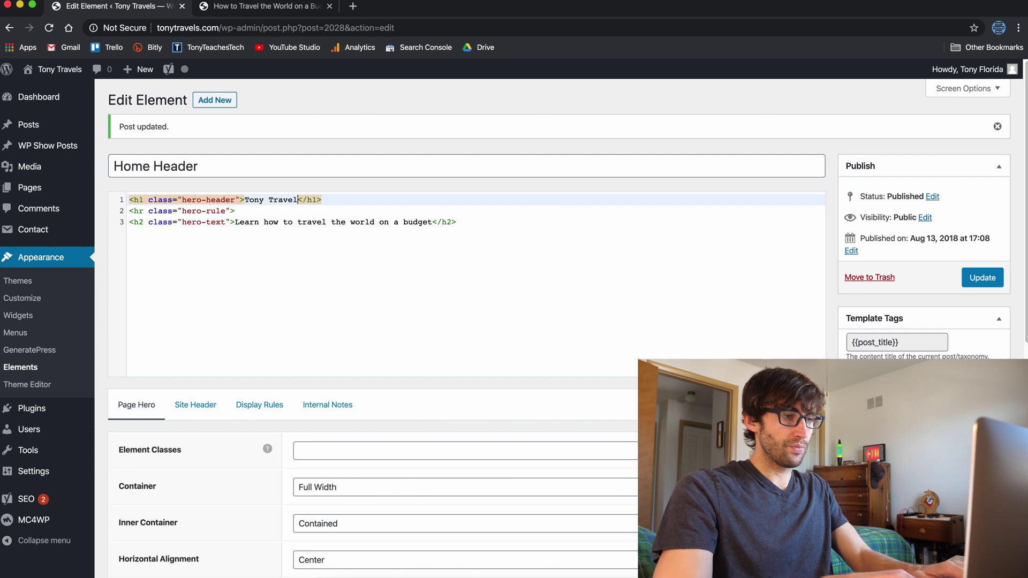
pyautogui.write('s')
pyautogui.scroll(-4, 423, 284)
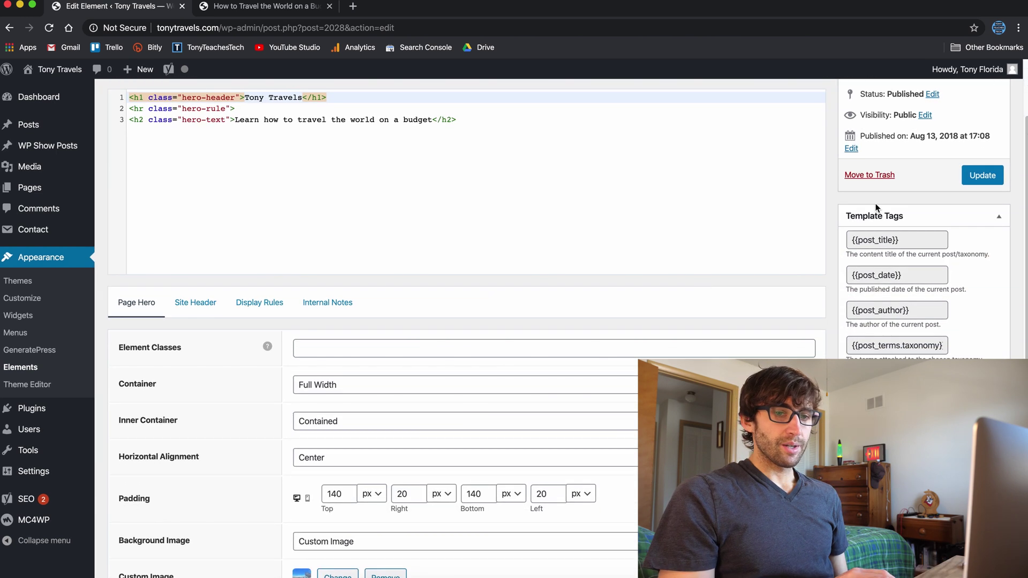
# Step: Update the Tony Travels heading, then open and close the background image picker without changes
pyautogui.click(983, 175)
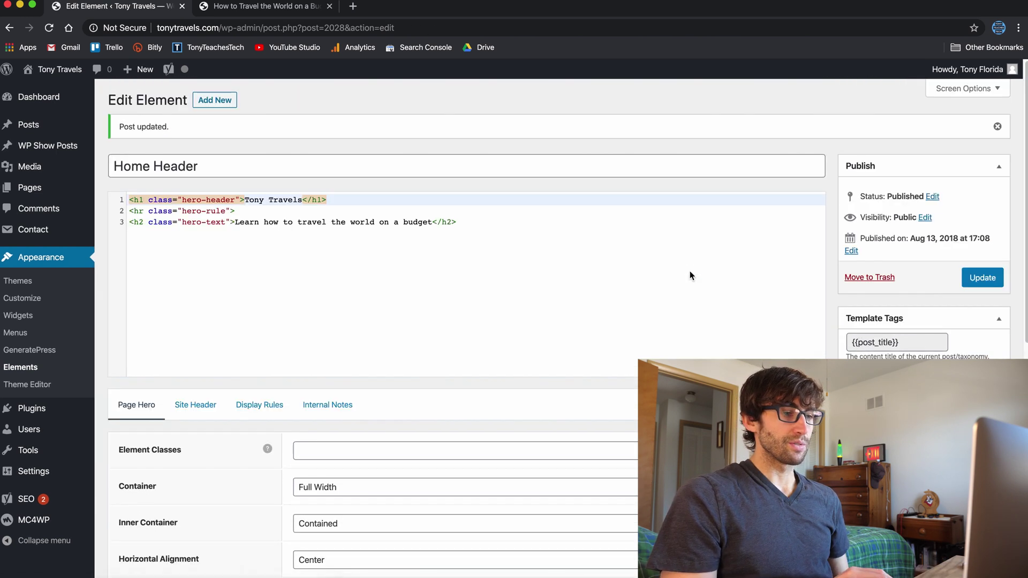
pyautogui.scroll(-6, 691, 275)
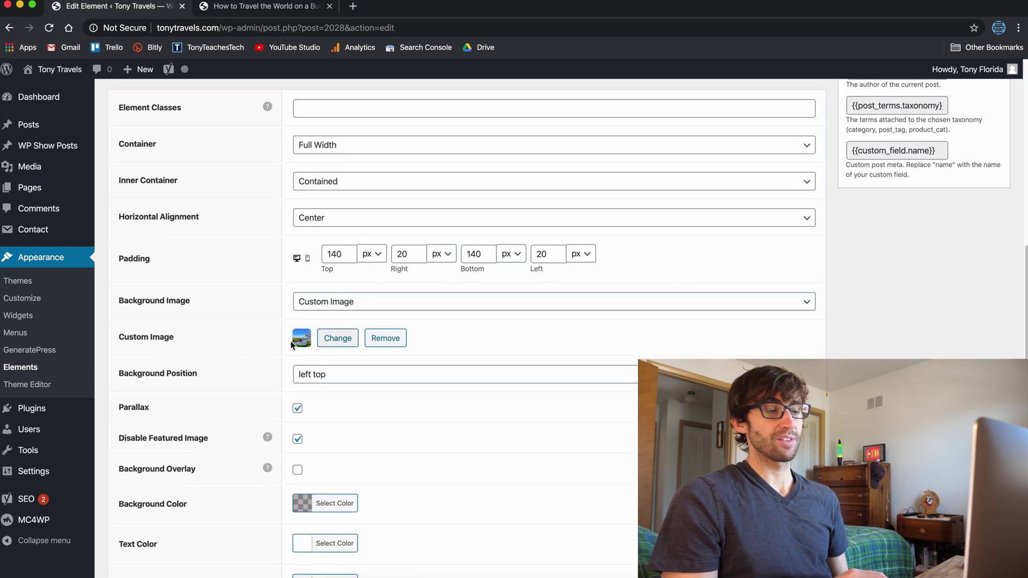
pyautogui.click(337, 338)
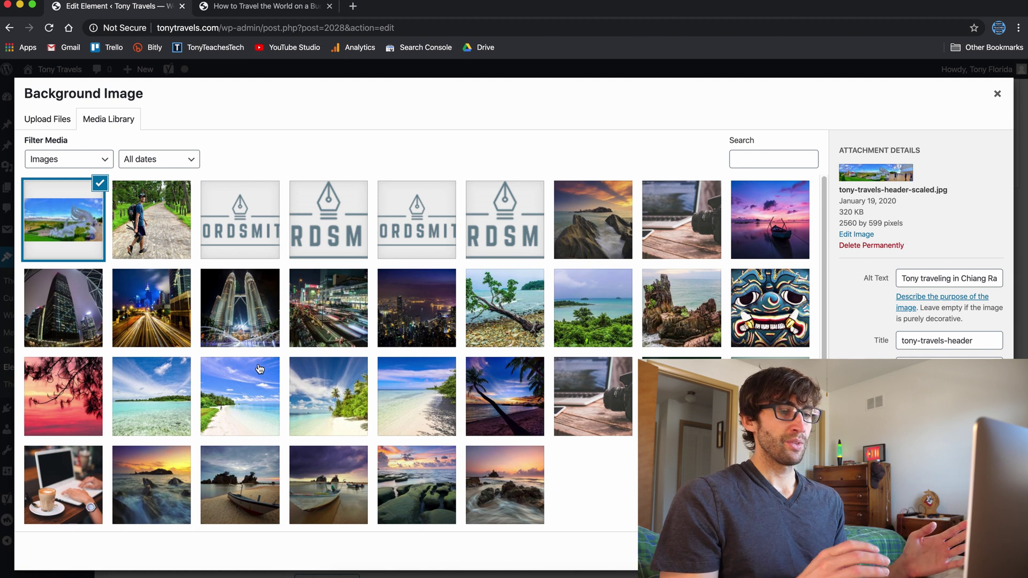
pyautogui.click(997, 95)
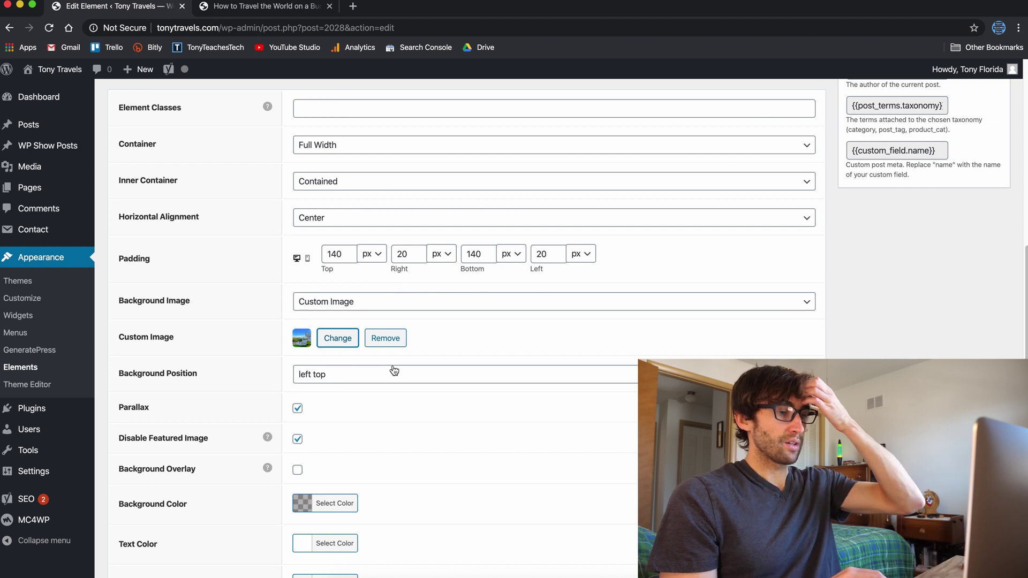
pyautogui.scroll(-1, 302, 407)
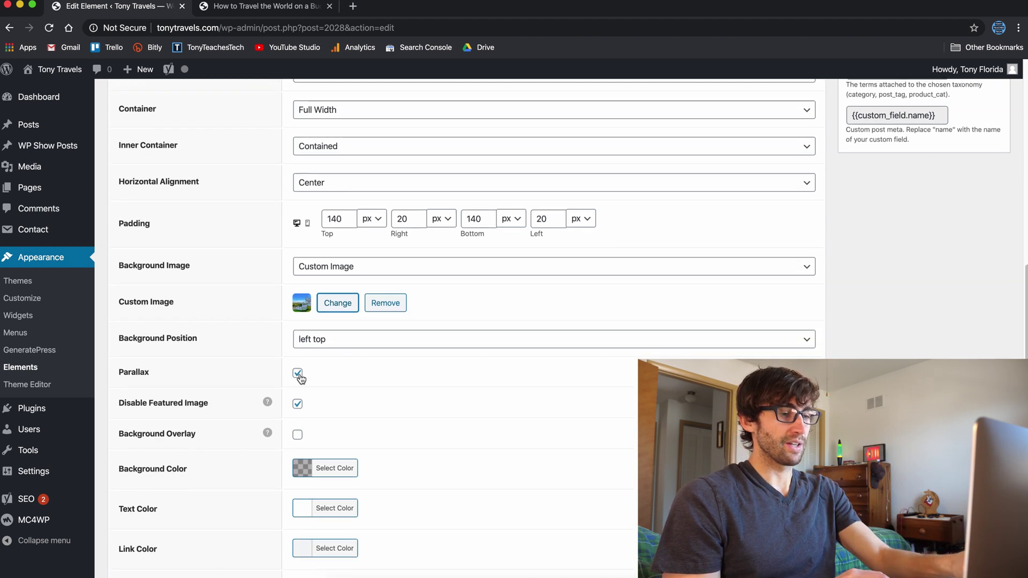
# Step: Turn off the header background parallax, update Home Header, and review the hero on the live homepage
pyautogui.click(298, 374)
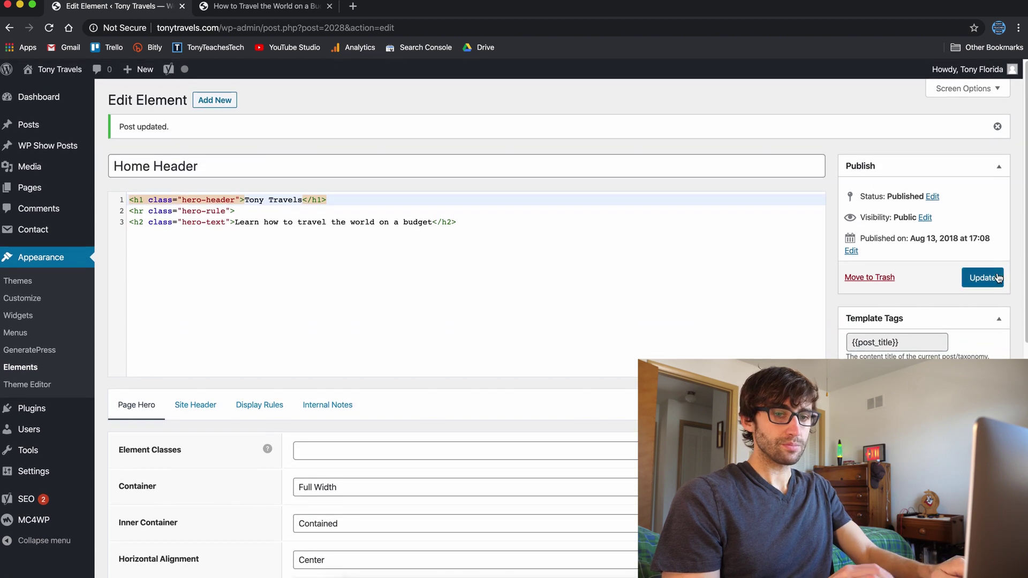
pyautogui.click(998, 278)
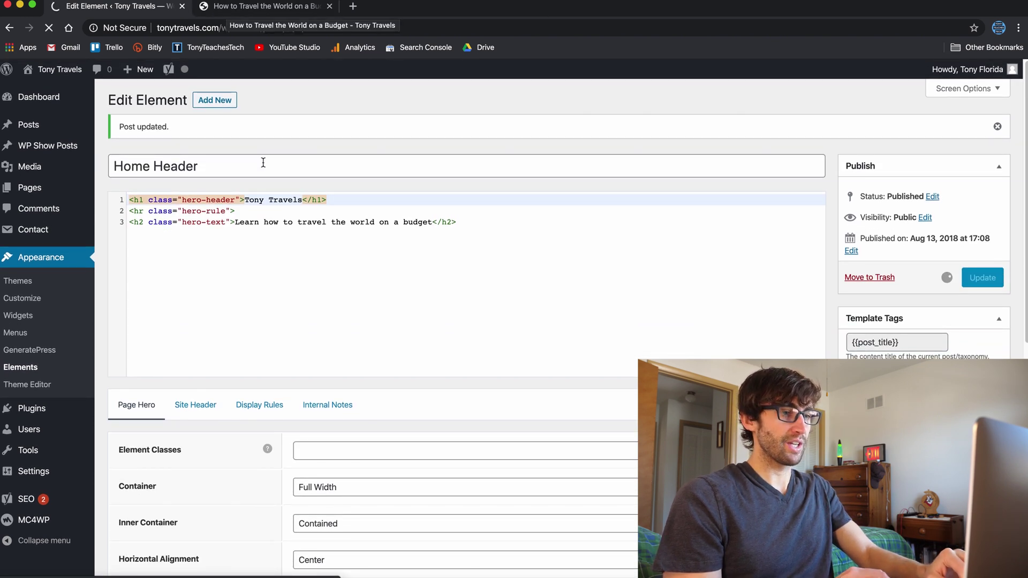
pyautogui.click(271, 8)
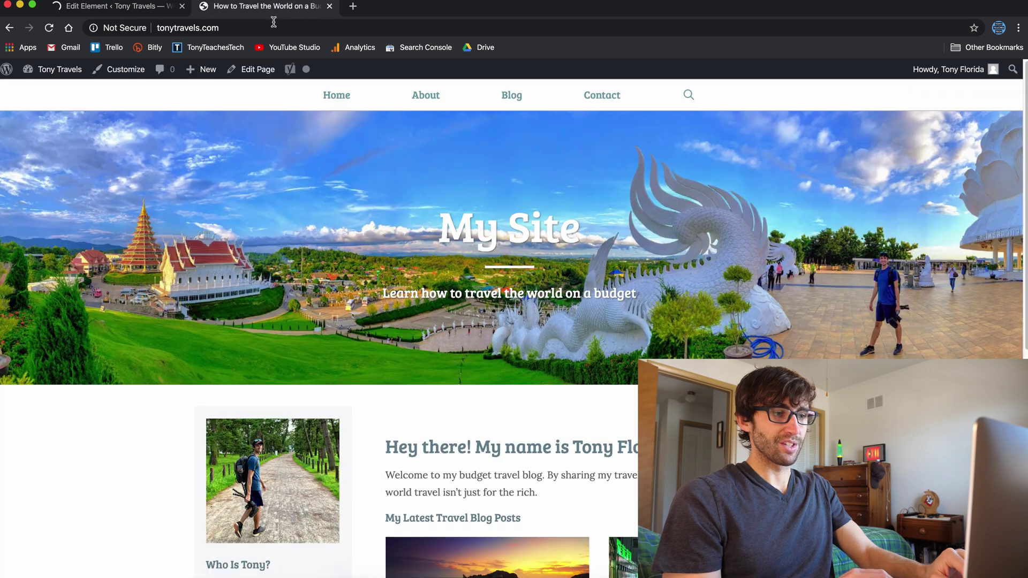
pyautogui.scroll(-1, 306, 178)
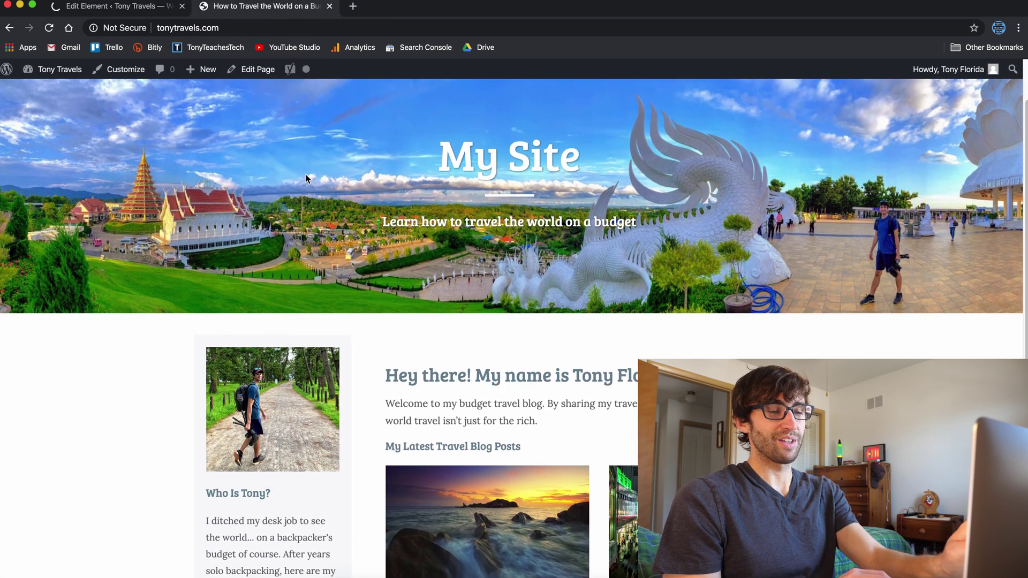
pyautogui.scroll(1, 306, 178)
pyautogui.scroll(-2, 306, 178)
pyautogui.scroll(-3, 306, 177)
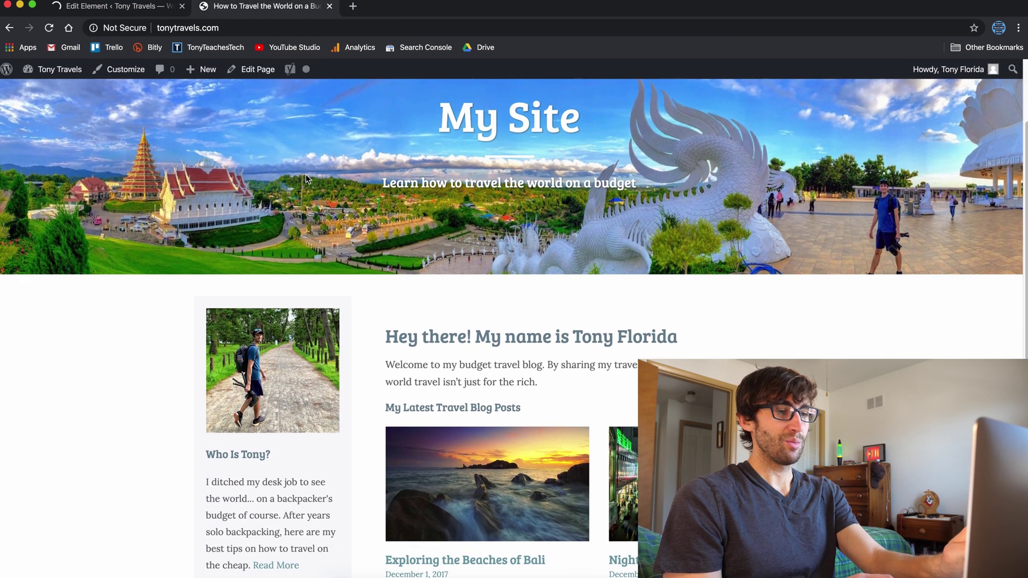
pyautogui.scroll(2, 306, 177)
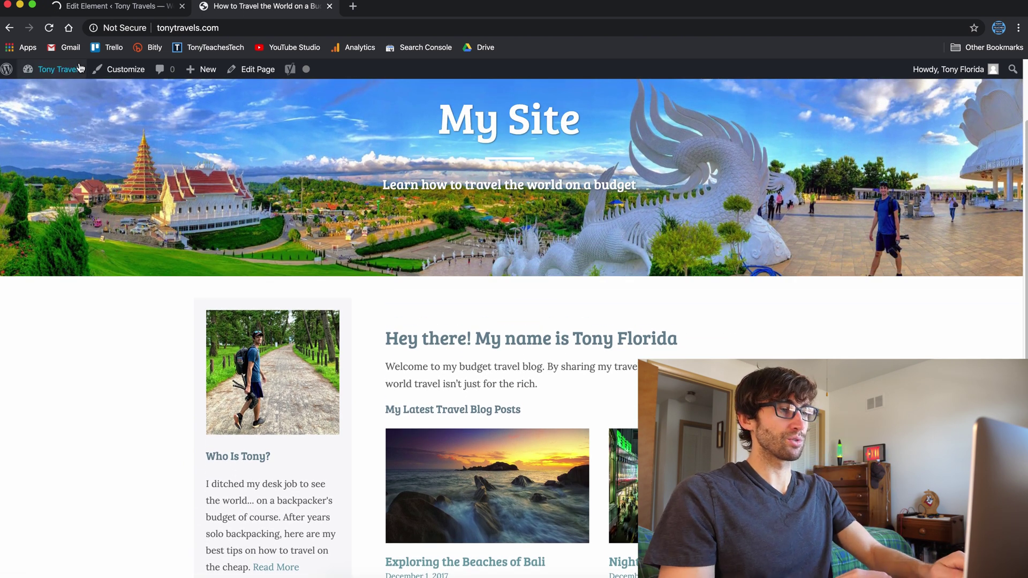
pyautogui.click(102, 6)
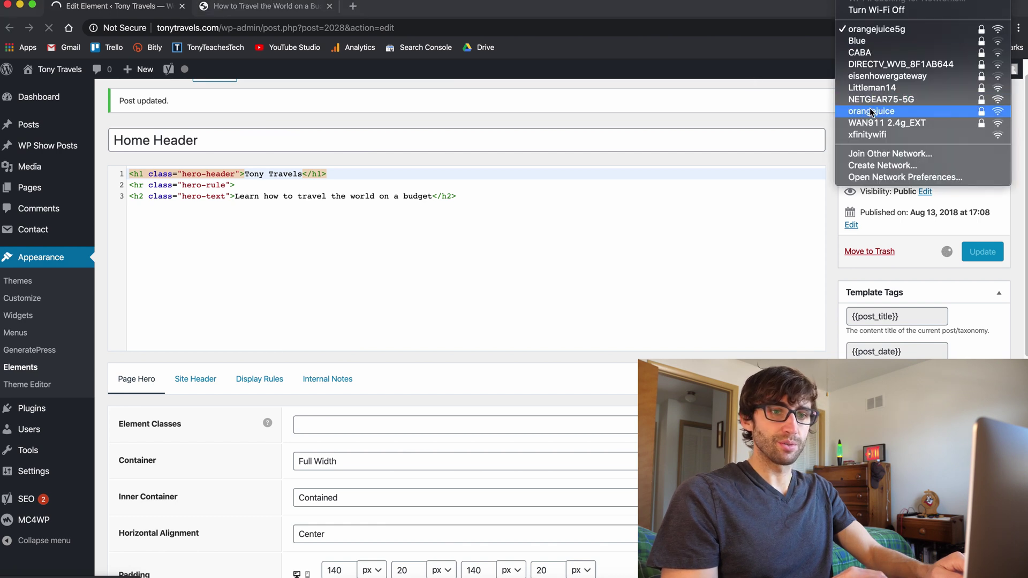
# Step: Reconnect to Wi-Fi, reload the dashboard, and open Home Header from Appearance > Elements
pyautogui.click(883, 111)
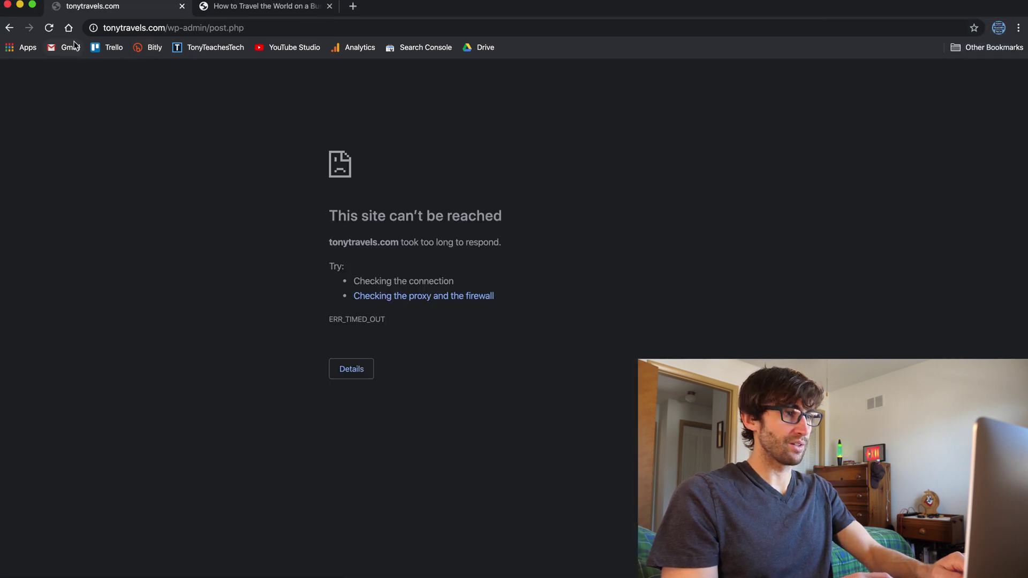
pyautogui.click(49, 28)
pyautogui.click(625, 119)
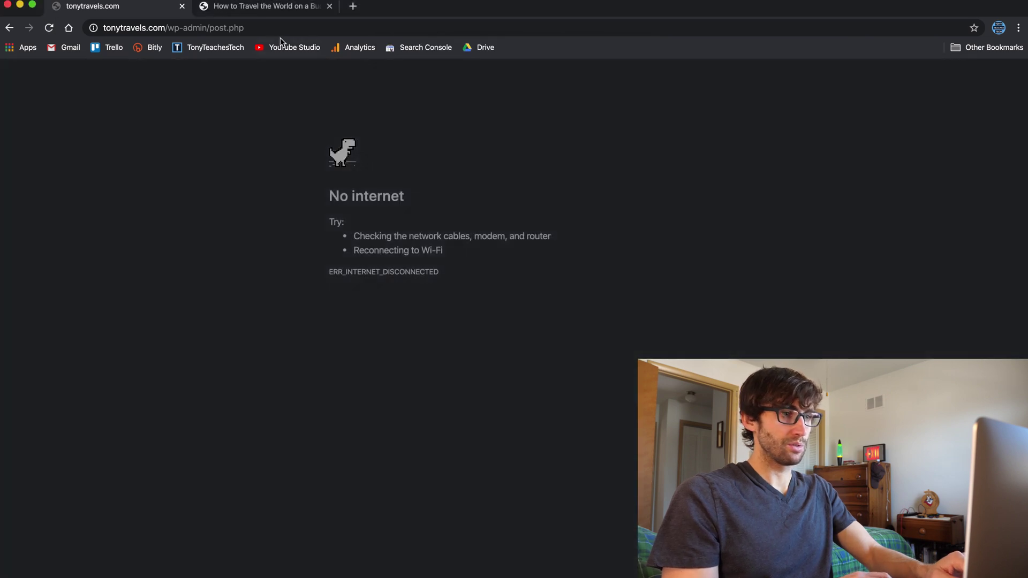
pyautogui.click(287, 28)
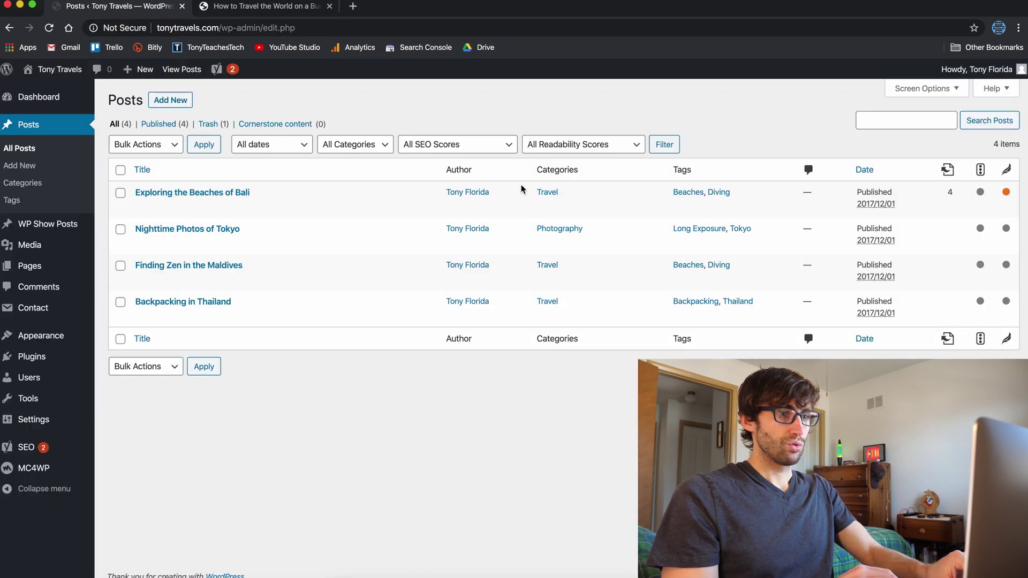
pyautogui.moveTo(55, 359)
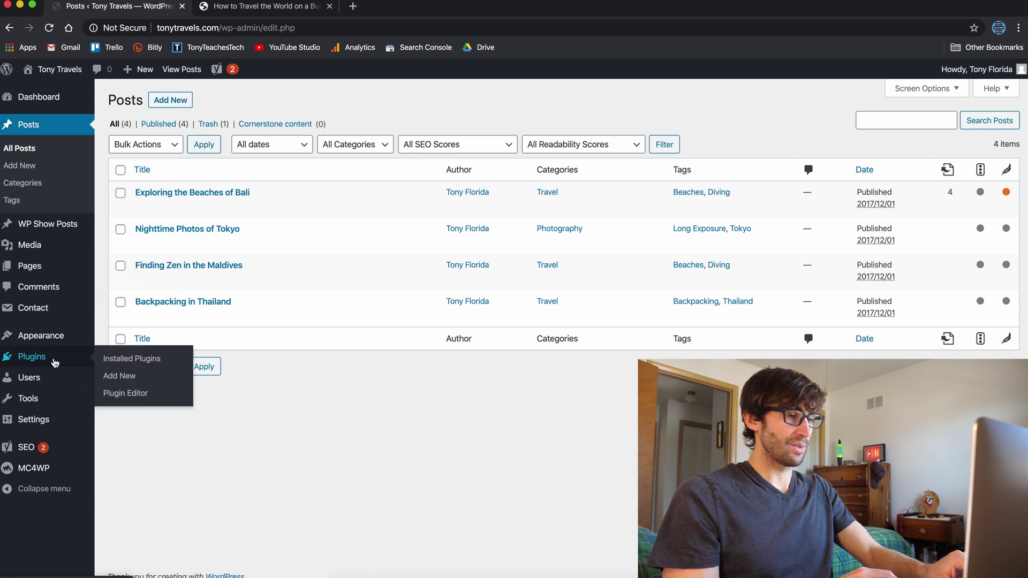
pyautogui.moveTo(32, 336)
pyautogui.click(155, 425)
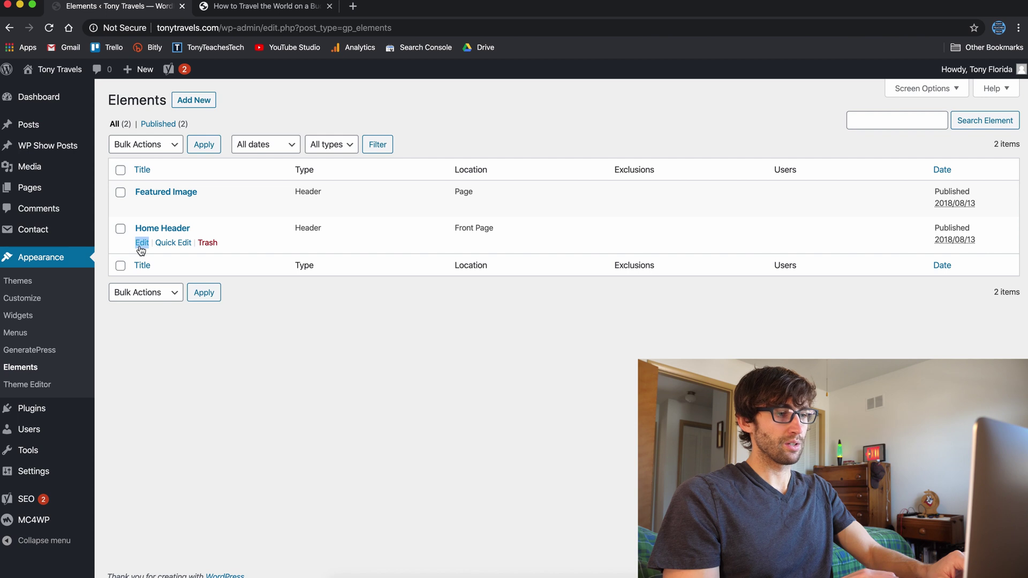
pyautogui.click(140, 246)
# Step: Switch the hero background parallax back on and update the Home Header
pyautogui.scroll(-6, 517, 244)
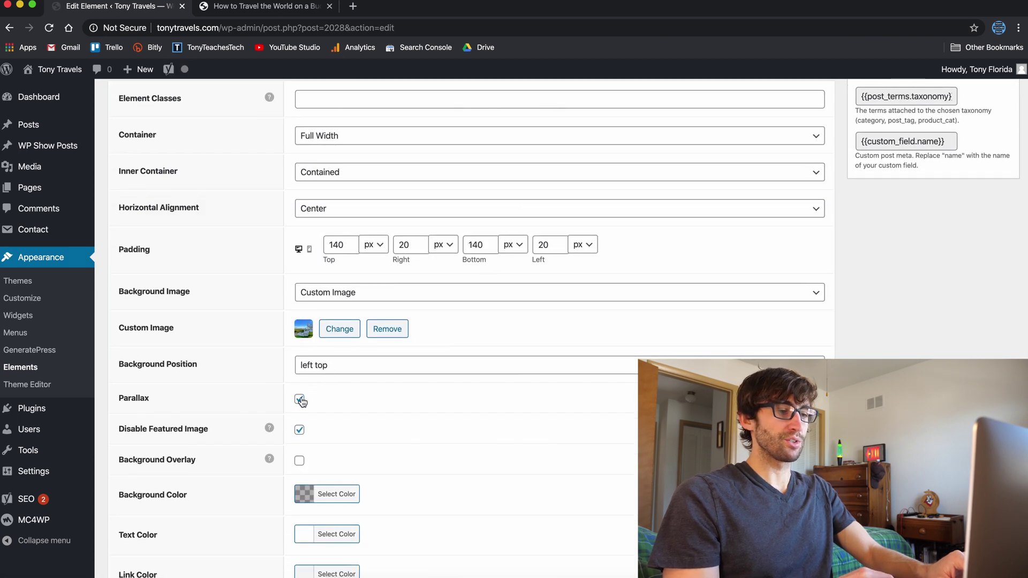
pyautogui.click(301, 402)
pyautogui.scroll(6, 608, 562)
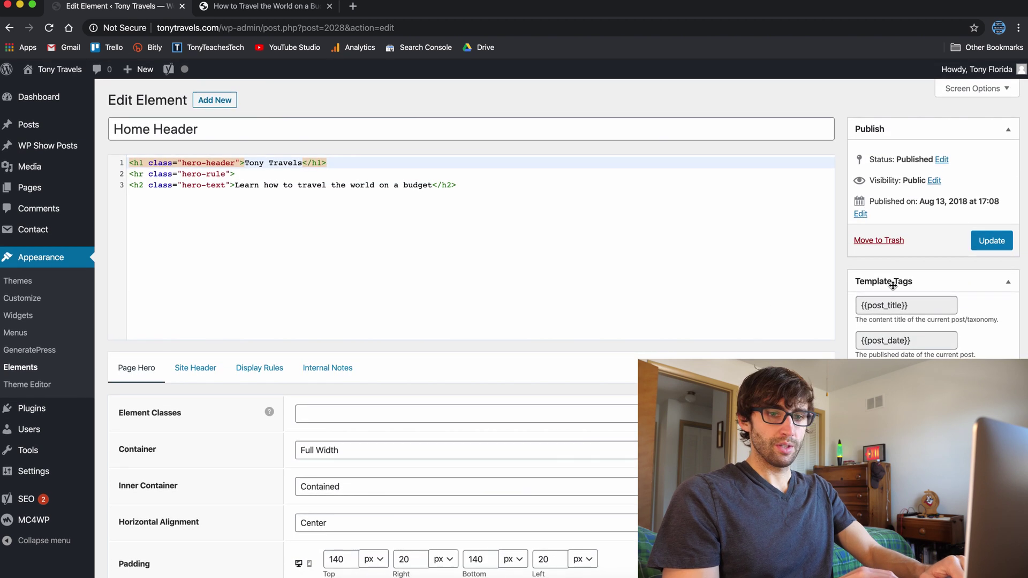
pyautogui.click(982, 242)
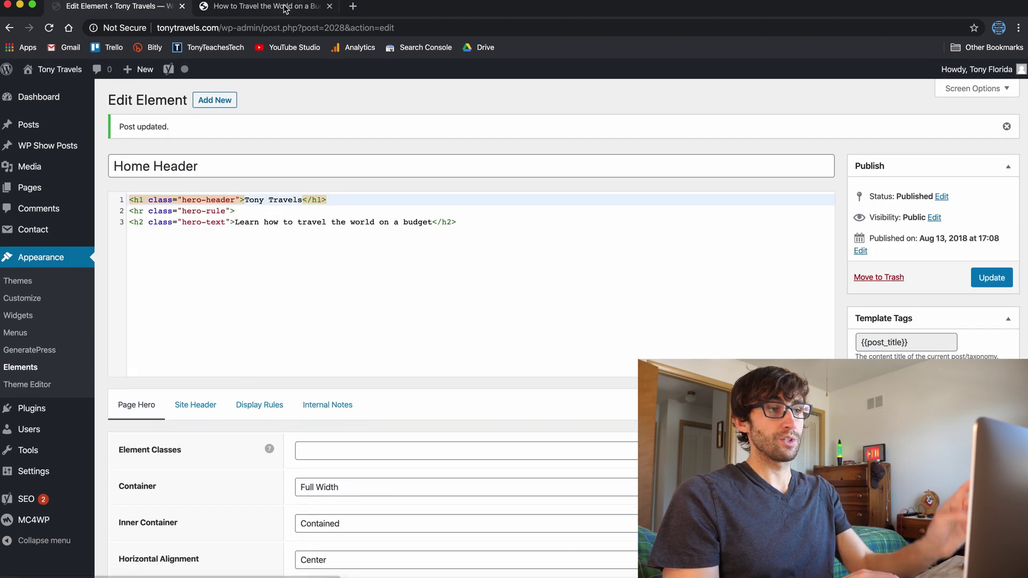
# Step: Reload the live homepage to confirm the hero now reads Tony Travels
pyautogui.click(285, 8)
pyautogui.click(43, 28)
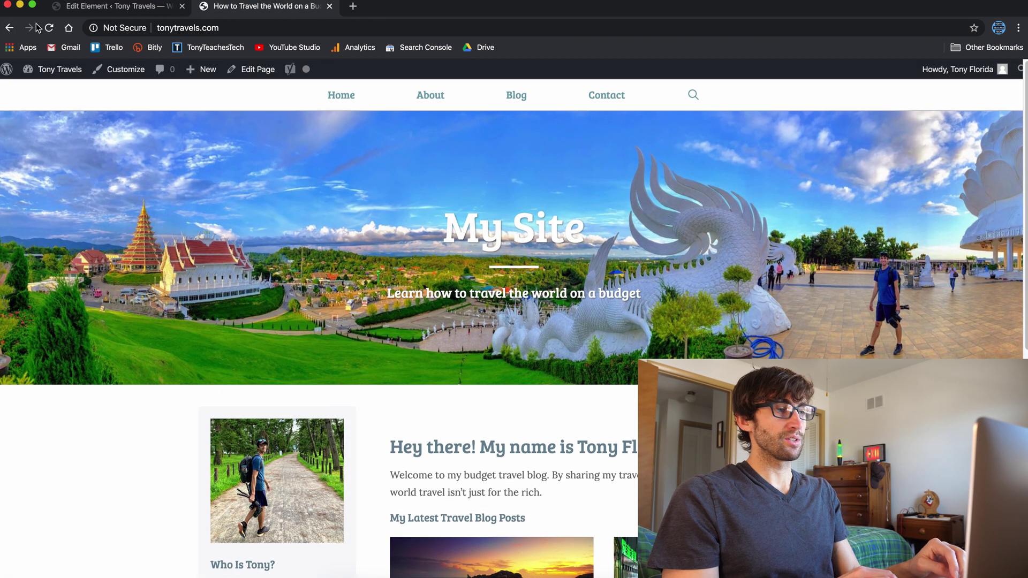
pyautogui.scroll(-3, 237, 191)
pyautogui.scroll(-2, 238, 195)
pyautogui.scroll(5, 238, 194)
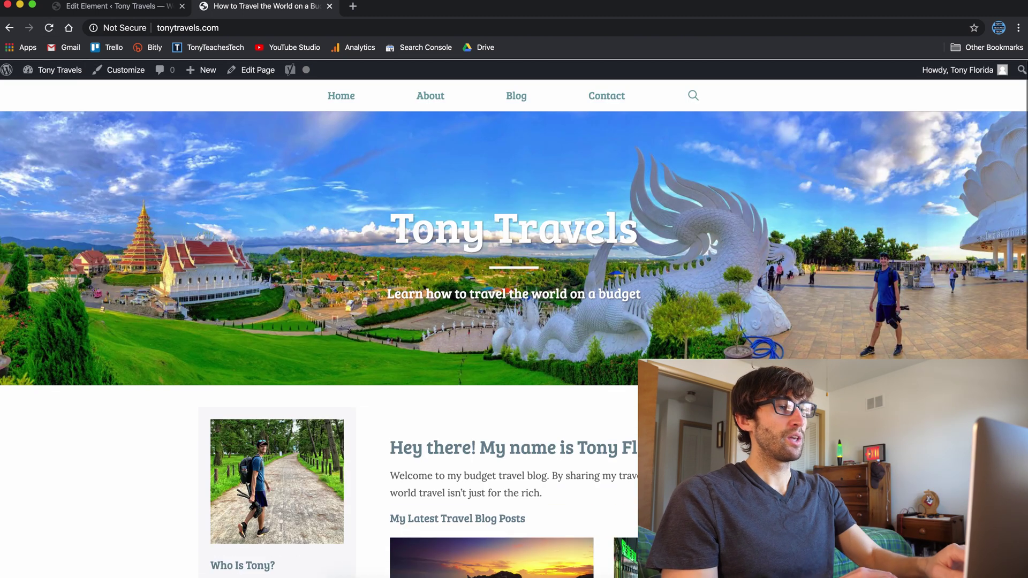
pyautogui.click(110, 6)
pyautogui.scroll(-10, 222, 354)
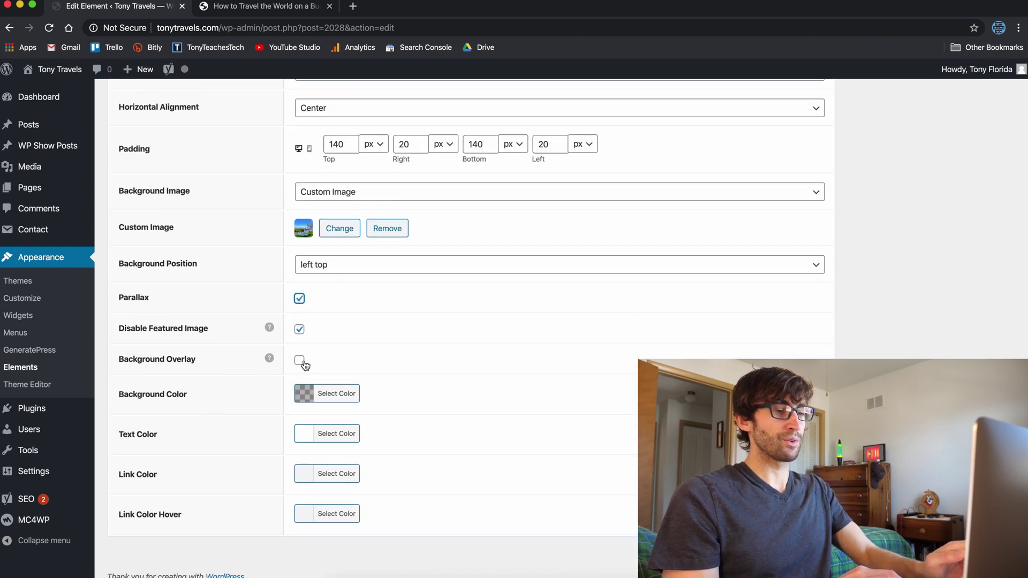
# Step: Make the hero overlay colour more opaque, update, and preview the darker overlay live
pyautogui.scroll(10, 303, 362)
pyautogui.scroll(-10, 306, 363)
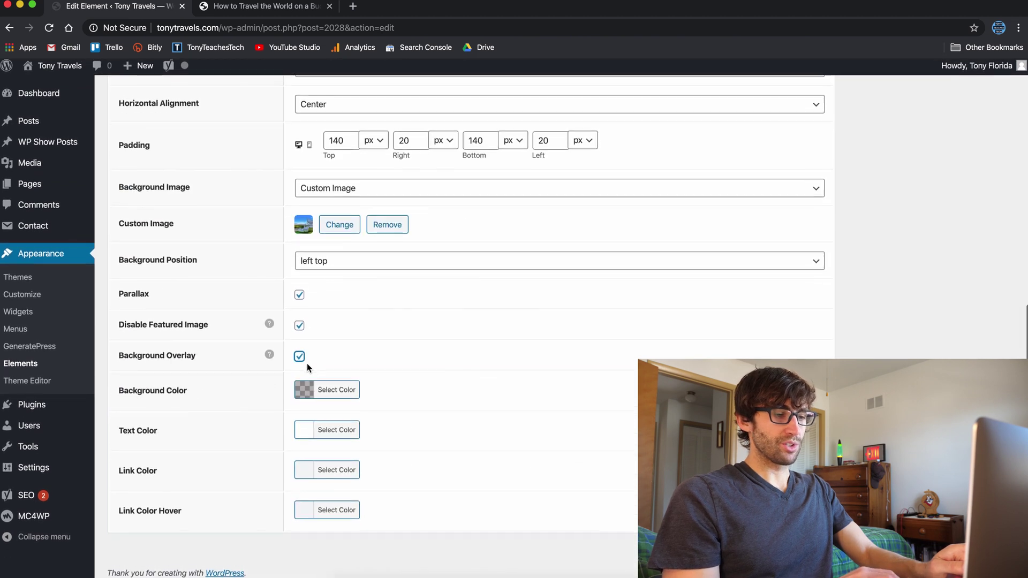
pyautogui.click(327, 396)
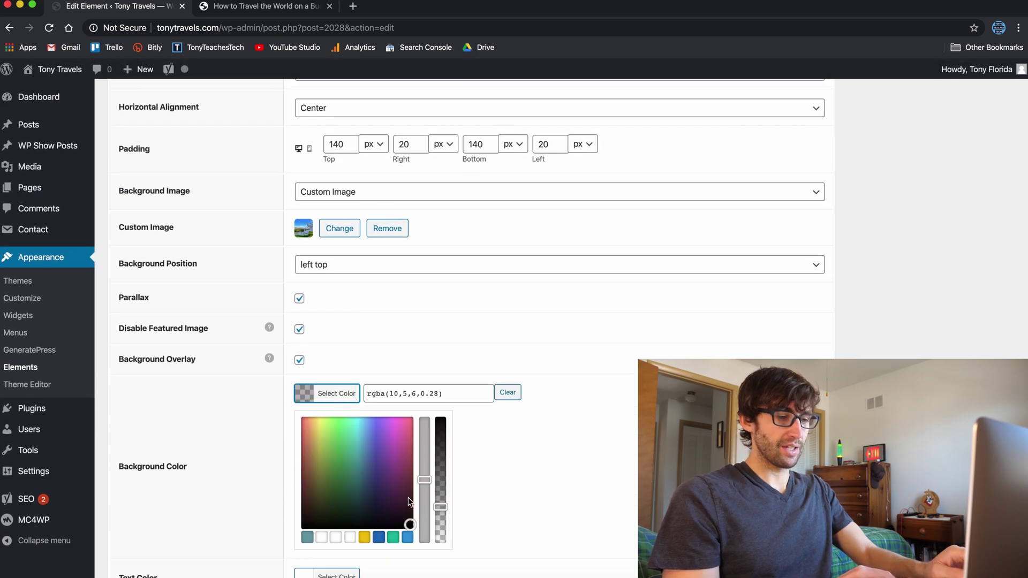
pyautogui.moveTo(442, 507); pyautogui.dragTo(443, 486)
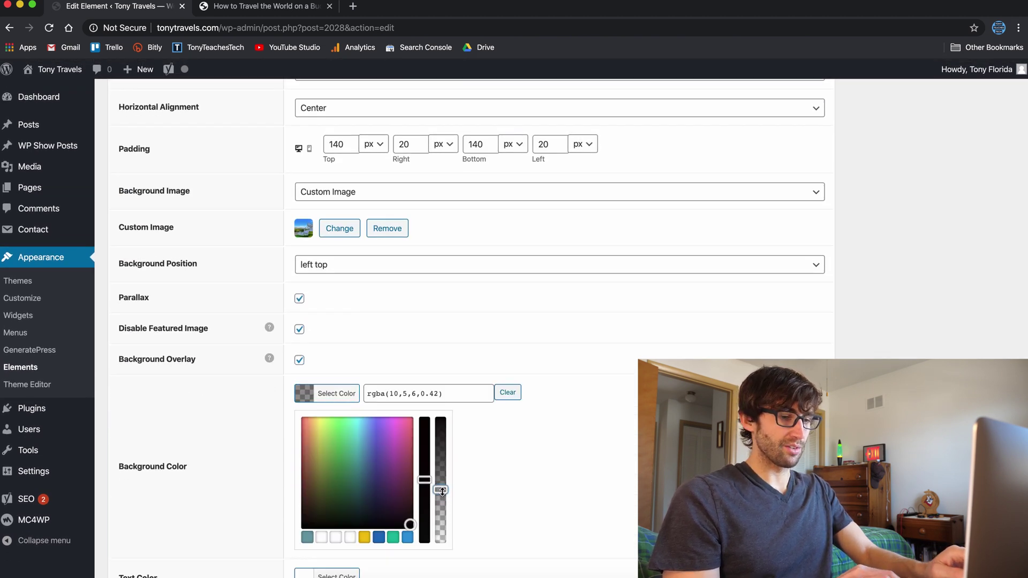
pyautogui.scroll(8, 413, 516)
pyautogui.click(992, 277)
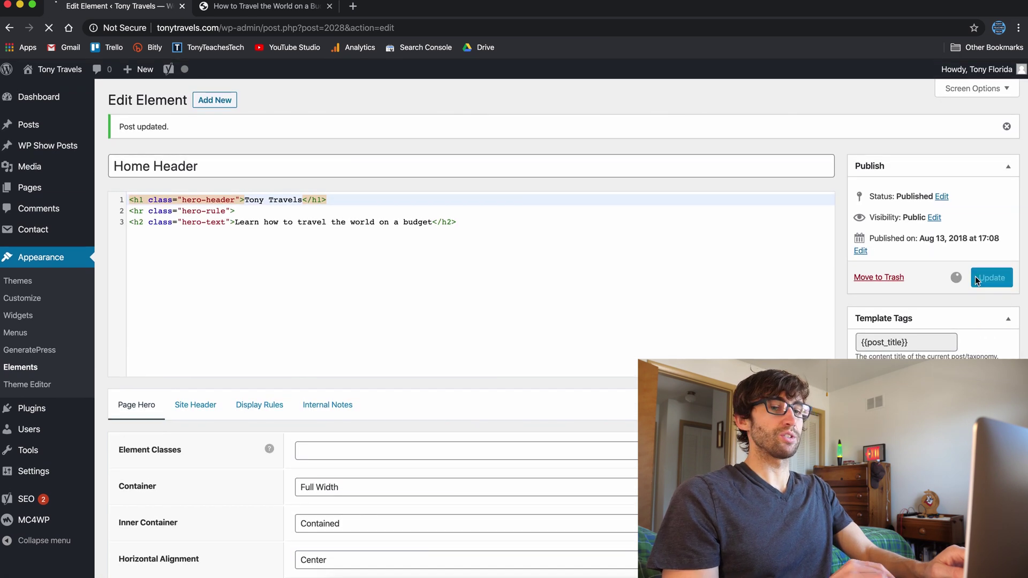
pyautogui.click(280, 7)
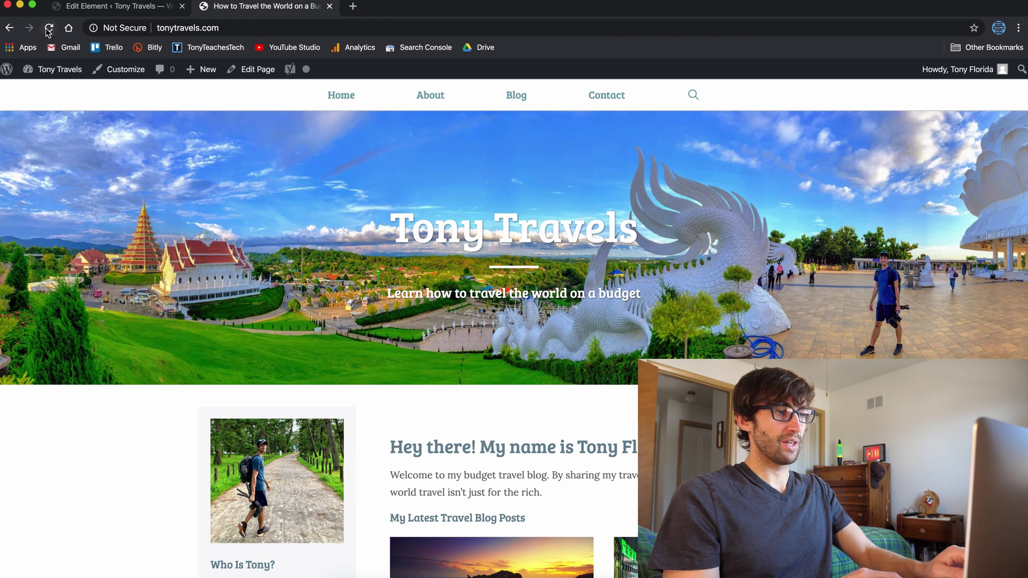
pyautogui.click(48, 29)
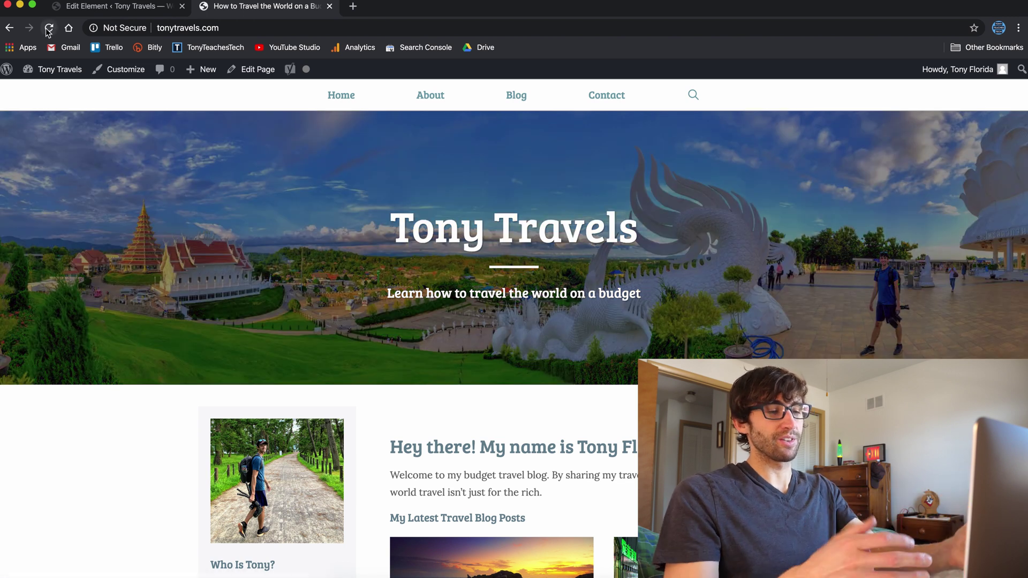
pyautogui.click(66, 10)
# Step: Change the overlay colour to a blue tint, update, and preview it on the live site
pyautogui.scroll(-10, 269, 297)
pyautogui.click(315, 419)
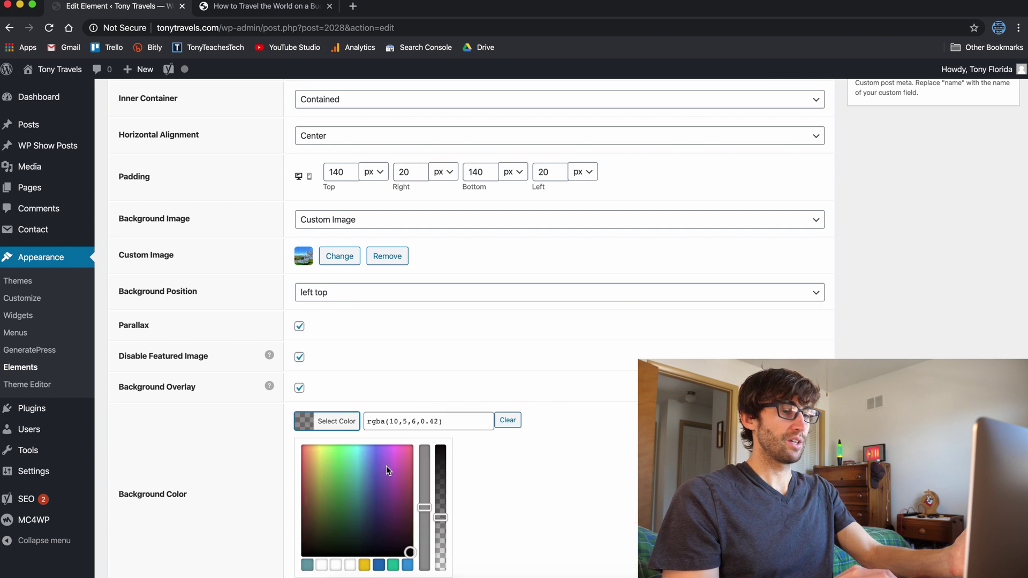
pyautogui.moveTo(387, 465); pyautogui.dragTo(375, 457)
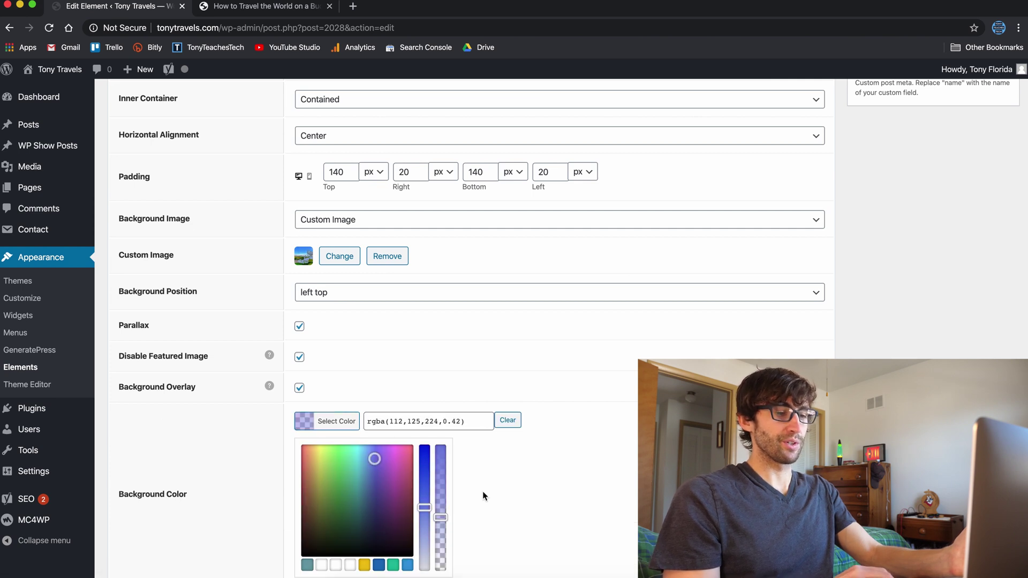
pyautogui.scroll(-3, 483, 491)
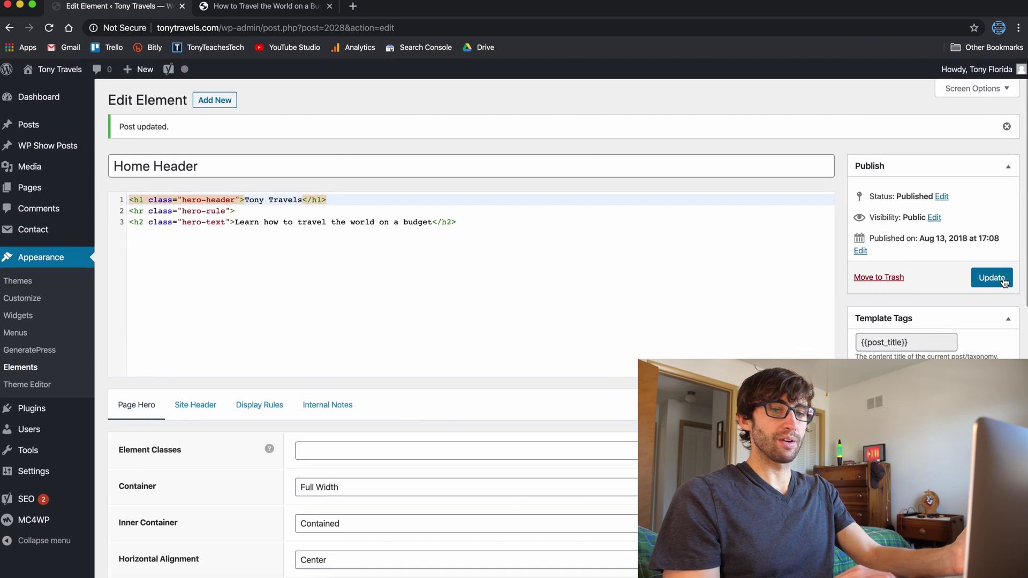
pyautogui.click(992, 278)
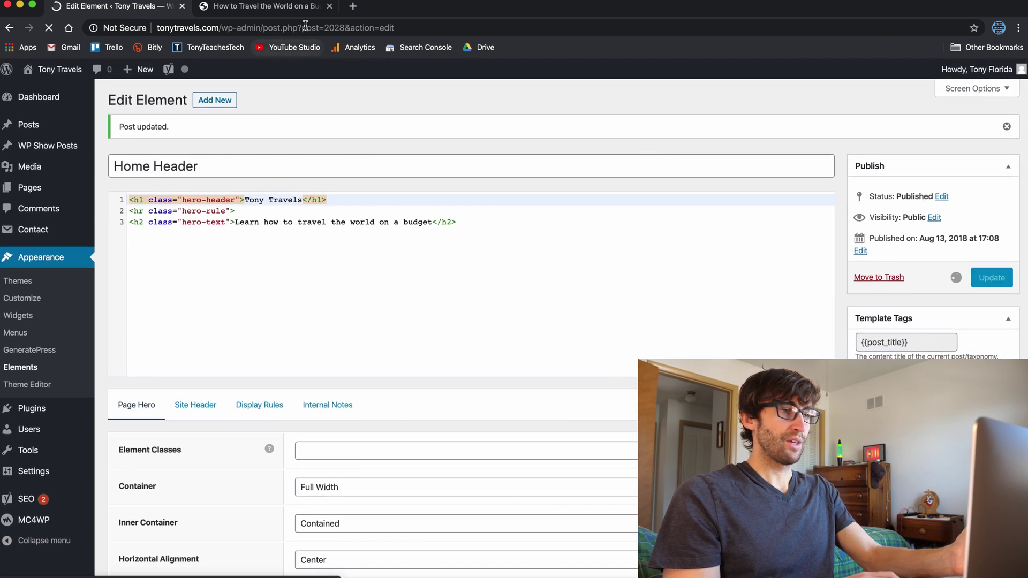
pyautogui.click(303, 7)
pyautogui.click(50, 28)
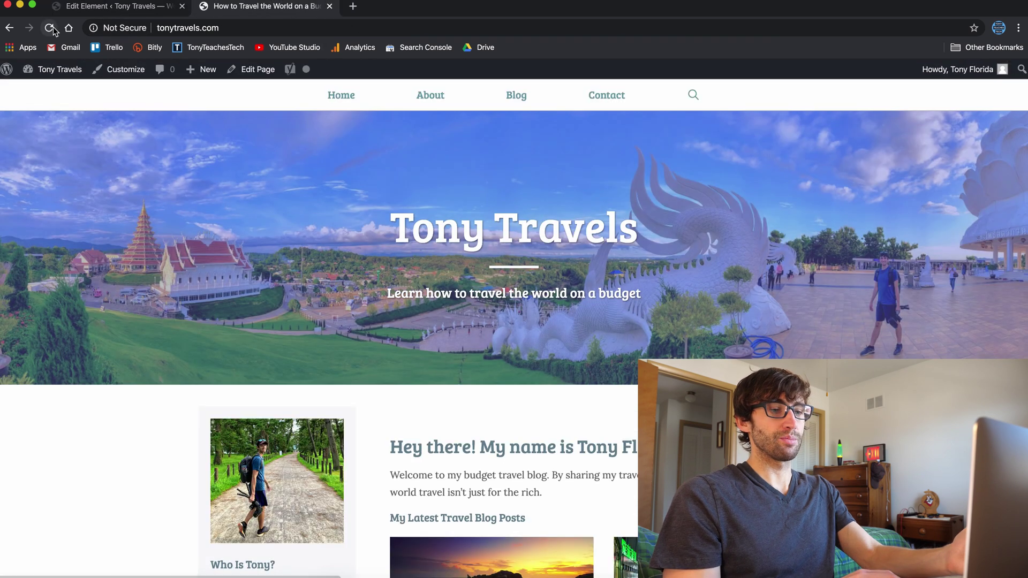
pyautogui.click(90, 7)
# Step: Switch the Background Overlay off and update the Home Header element
pyautogui.scroll(-8, 304, 271)
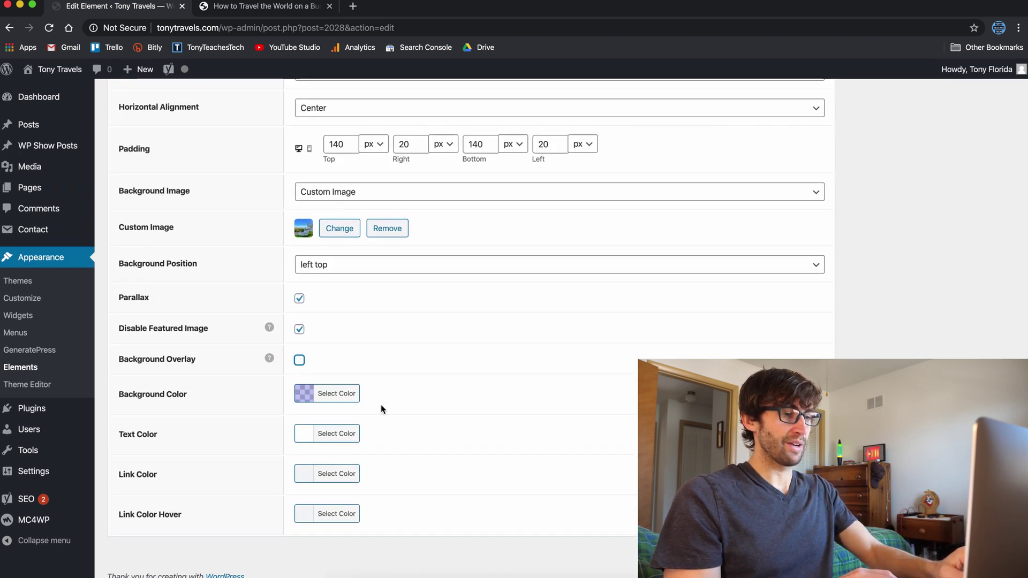
pyautogui.scroll(10, 391, 395)
pyautogui.click(997, 277)
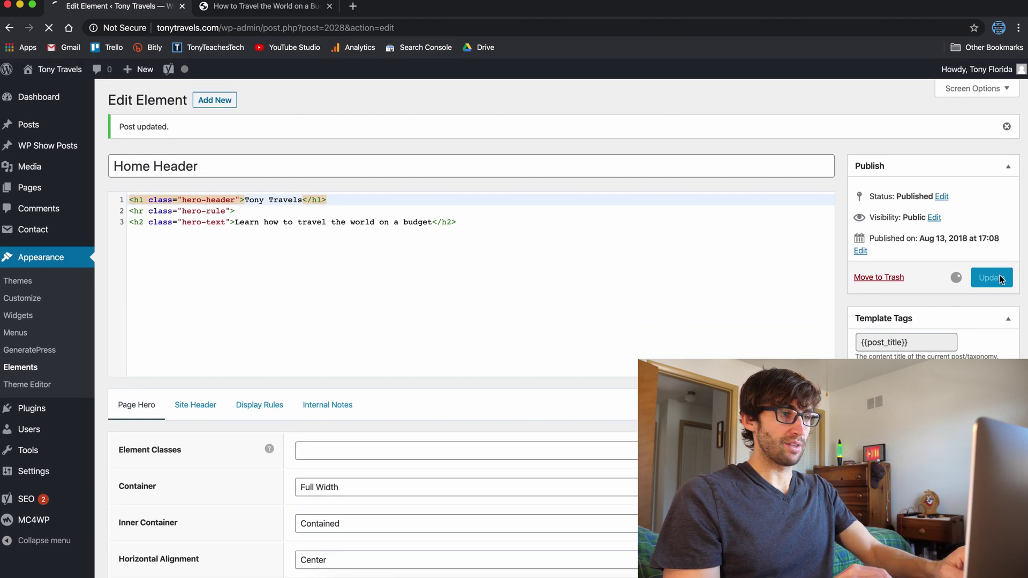
pyautogui.scroll(-9, 697, 303)
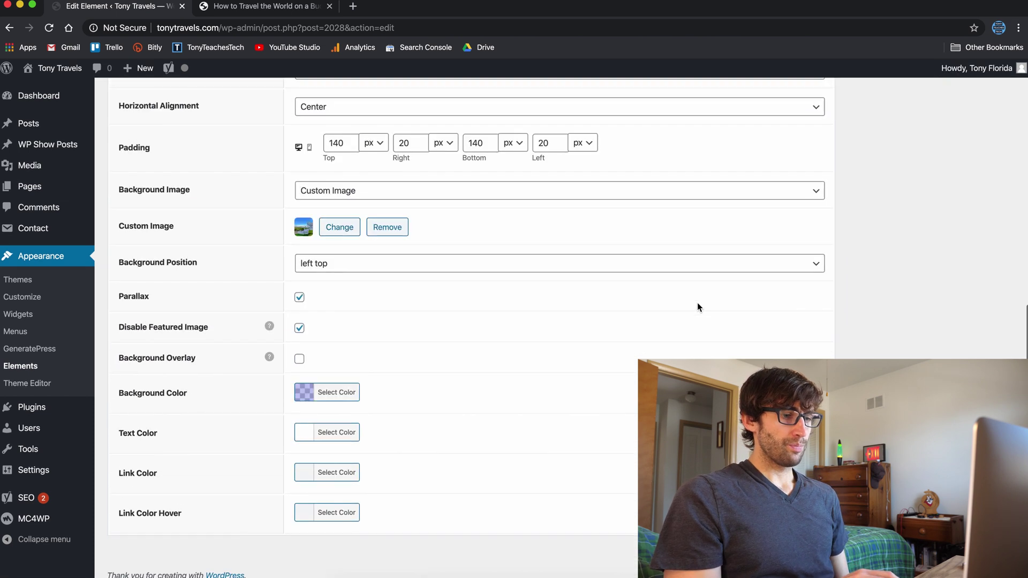
pyautogui.scroll(6, 697, 303)
pyautogui.scroll(-6, 697, 304)
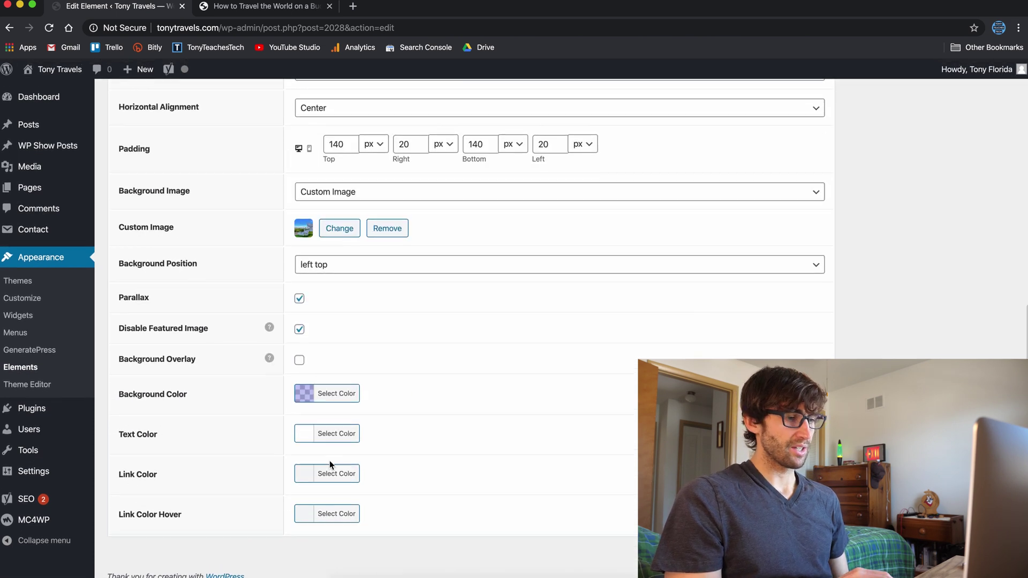
pyautogui.scroll(4, 341, 509)
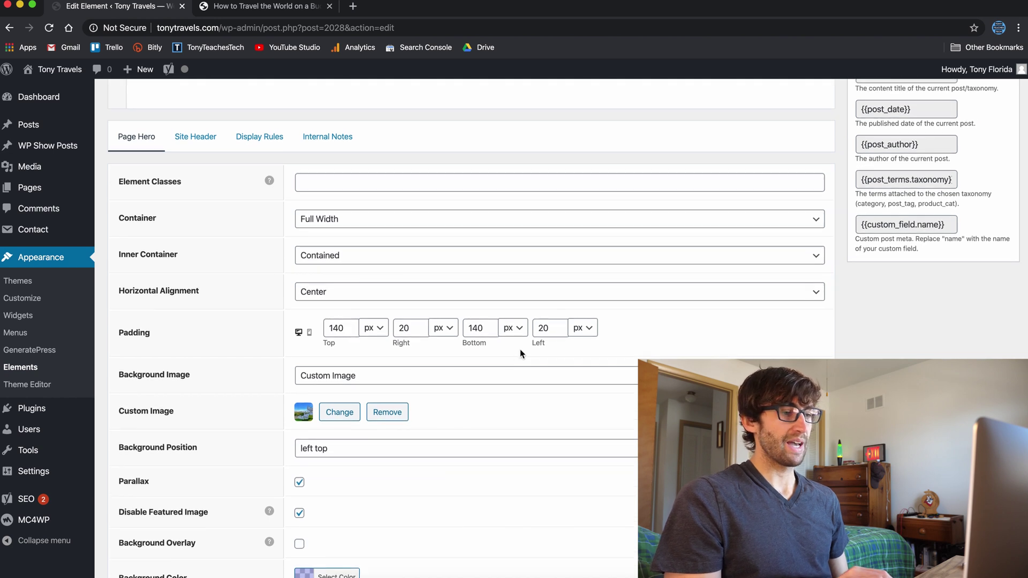
# Step: Keep Front Page and add Blog as a second Display Rules location, then update Home Header
pyautogui.click(206, 138)
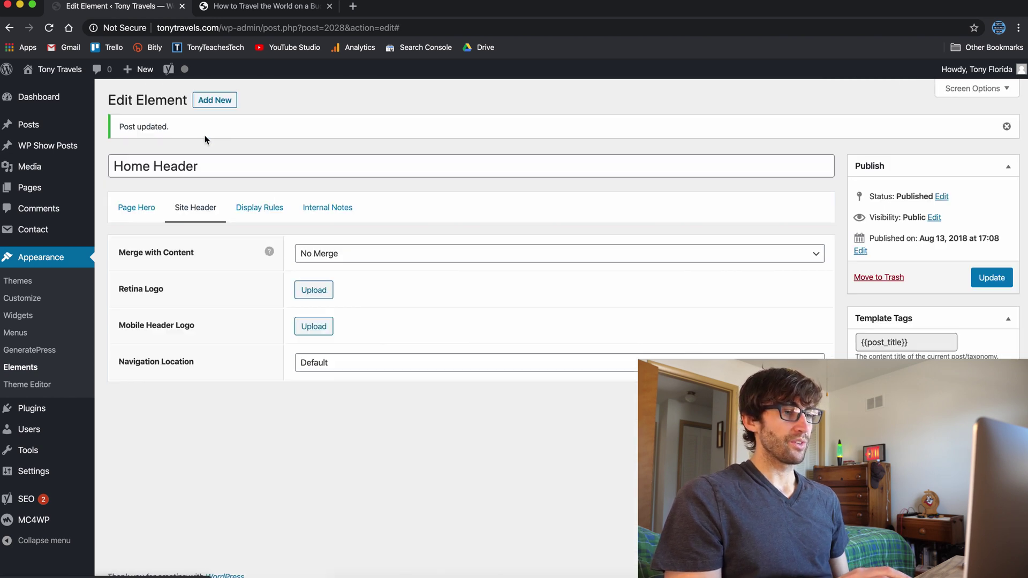
pyautogui.click(256, 211)
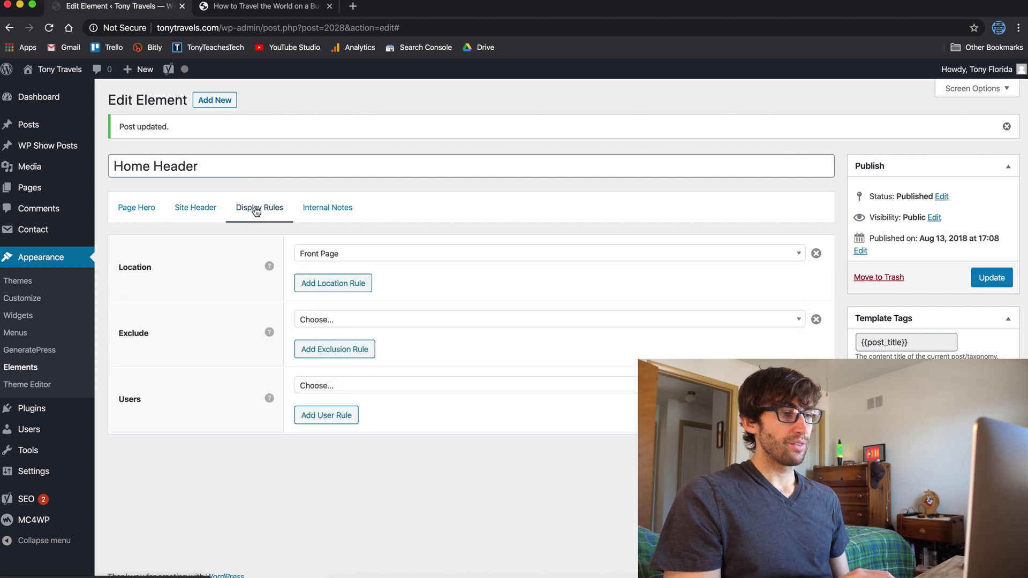
pyautogui.click(342, 256)
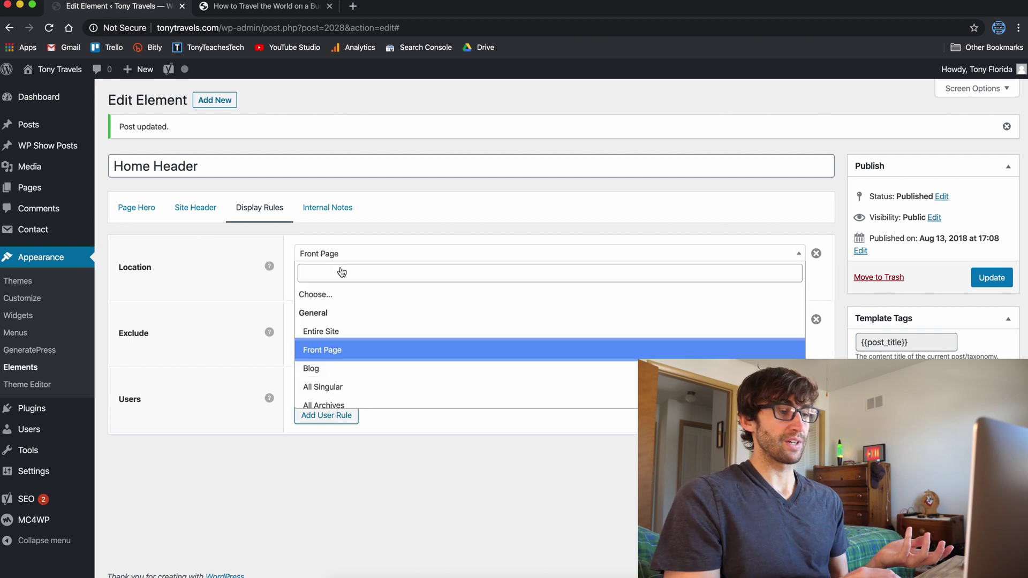
pyautogui.click(191, 244)
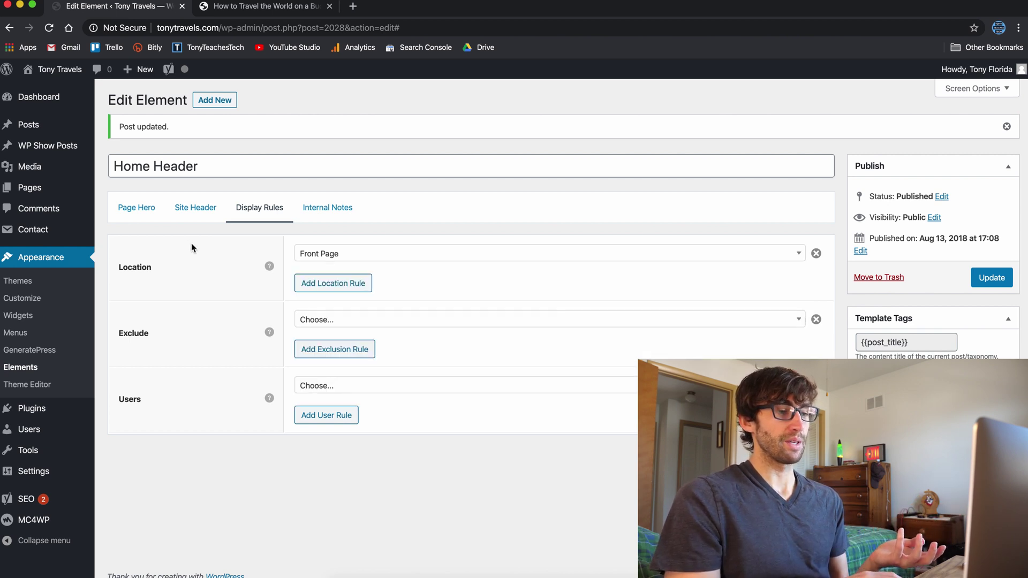
pyautogui.click(356, 284)
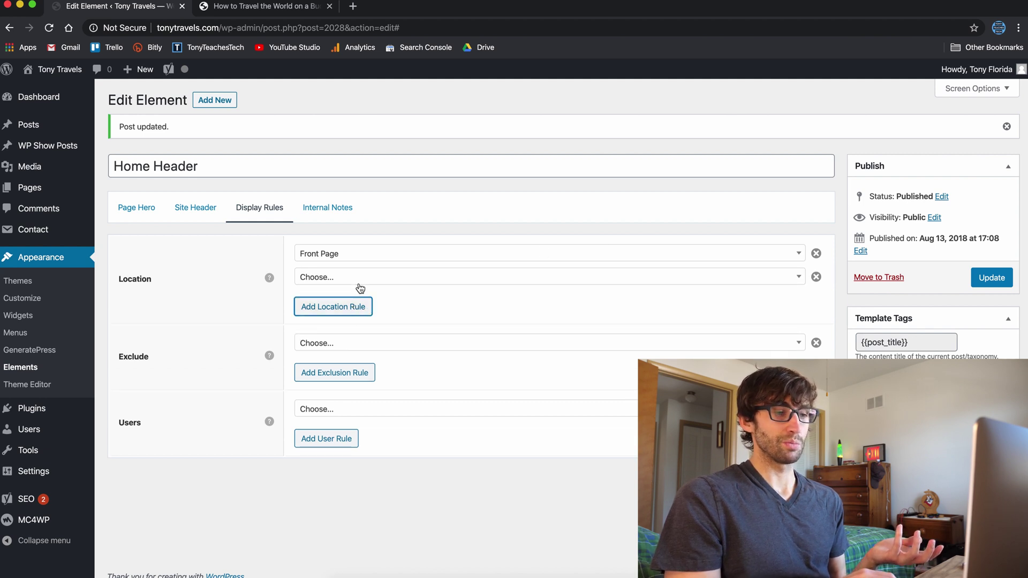
pyautogui.click(359, 286)
pyautogui.scroll(-2, 382, 370)
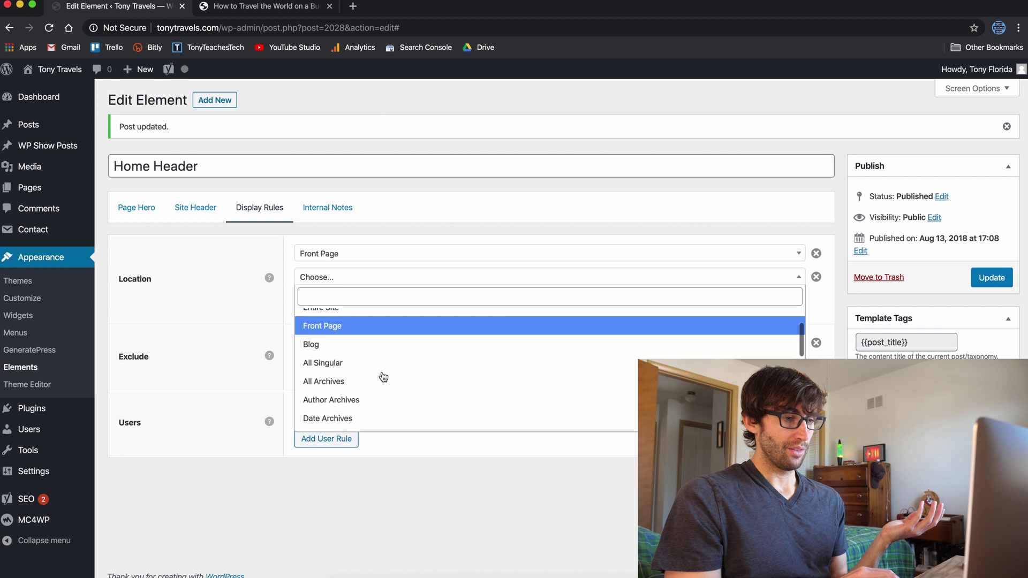
pyautogui.click(386, 347)
pyautogui.click(1006, 282)
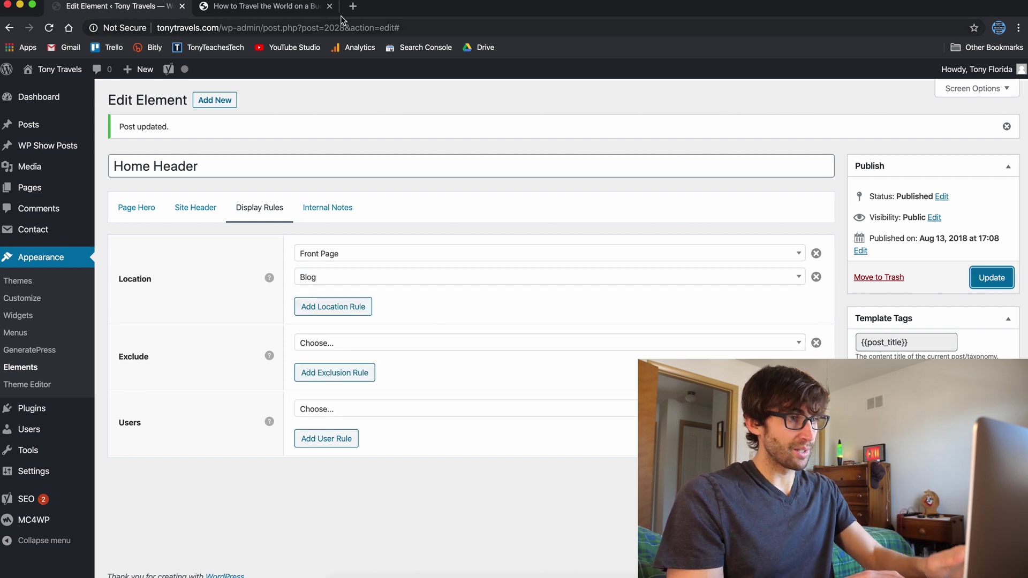
# Step: Open the Exploring the Beaches of Bali post live and check its header after updating
pyautogui.click(311, 12)
pyautogui.scroll(-3, 475, 457)
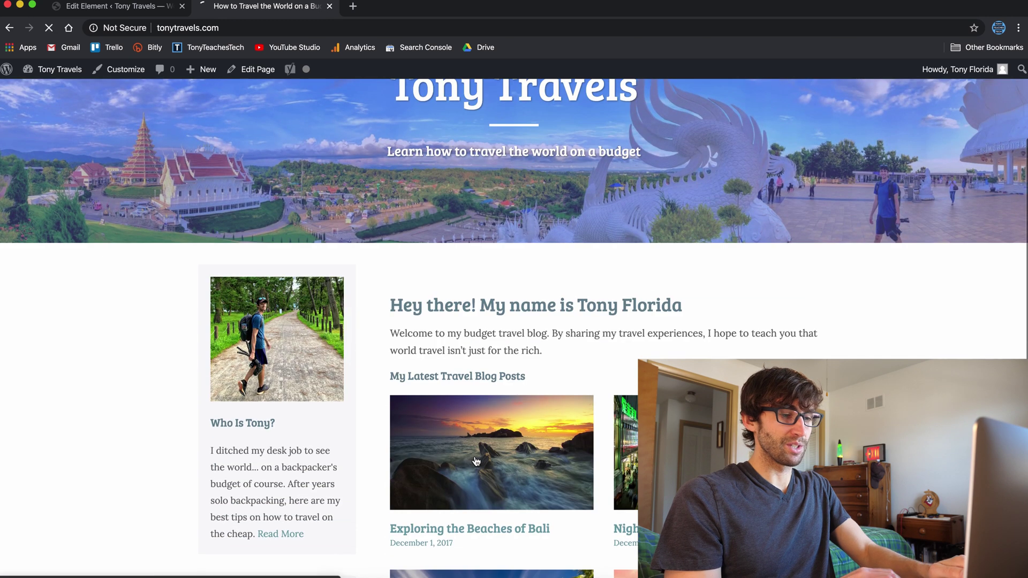
pyautogui.click(475, 456)
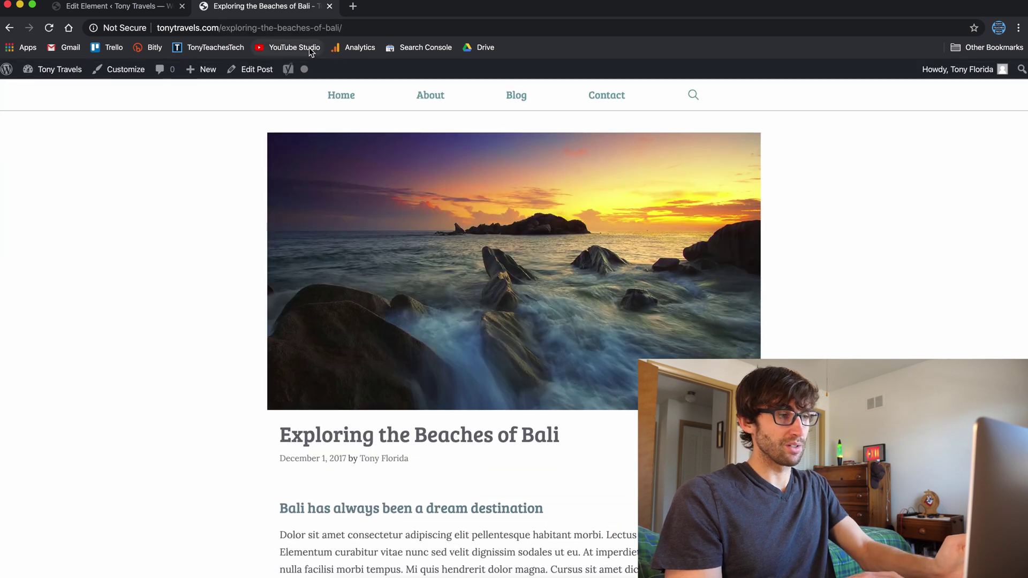
pyautogui.click(144, 12)
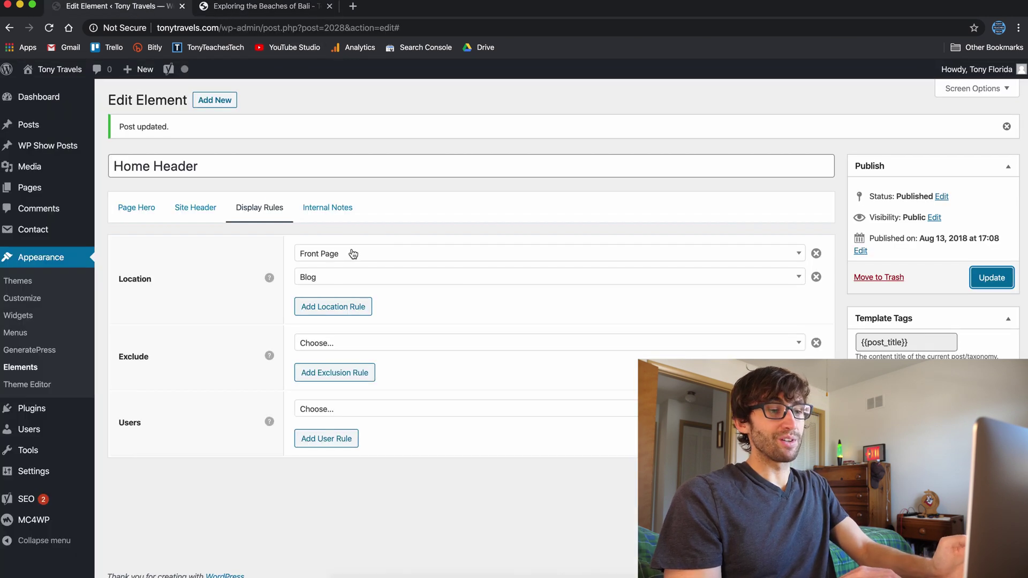
pyautogui.click(991, 279)
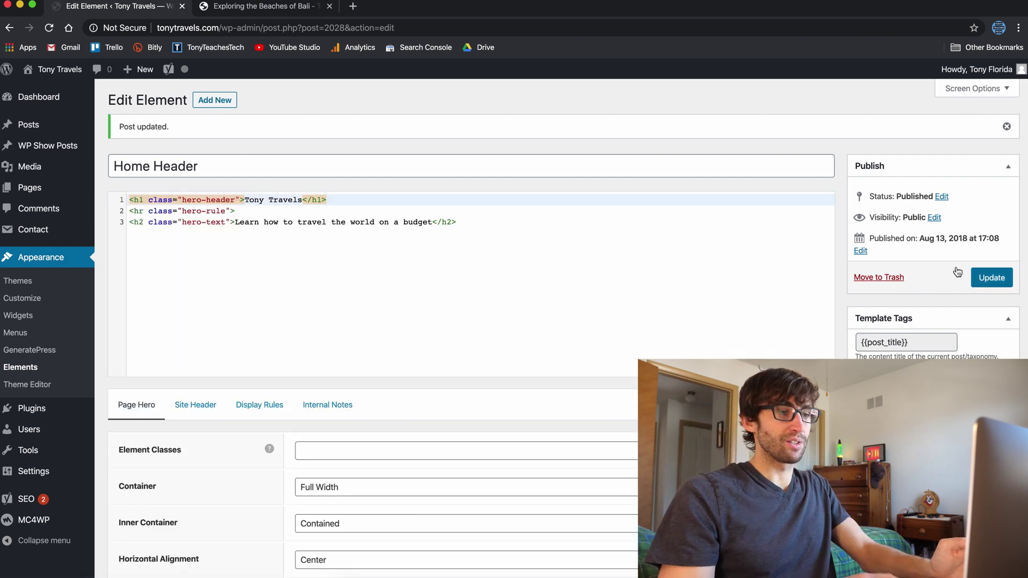
pyautogui.click(296, 12)
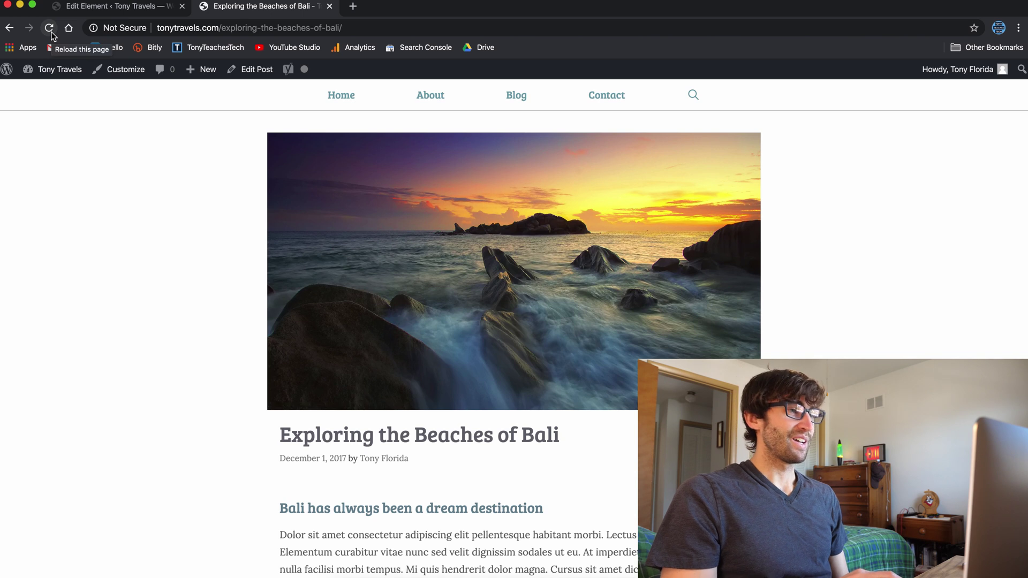
pyautogui.click(52, 34)
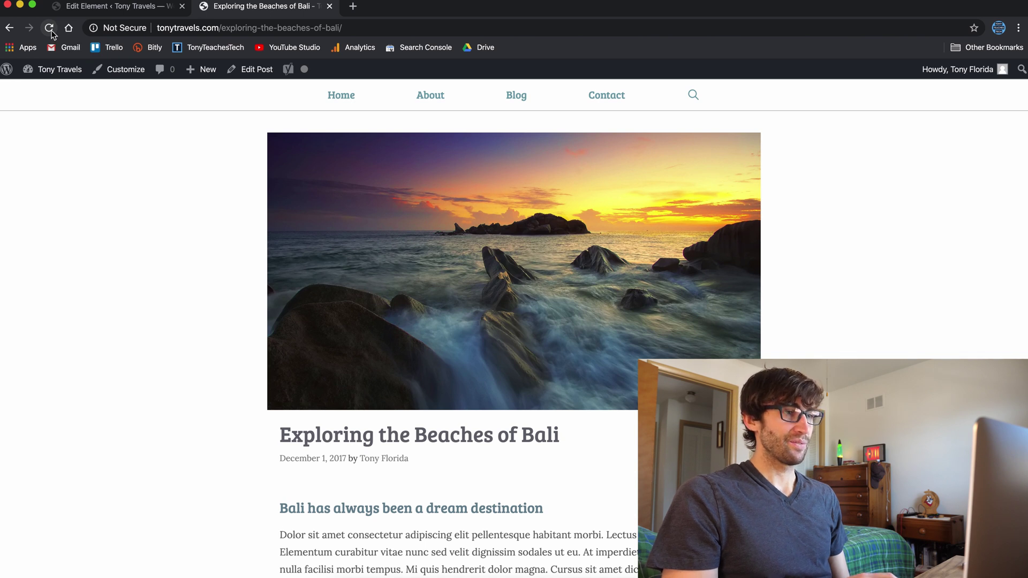
pyautogui.click(94, 11)
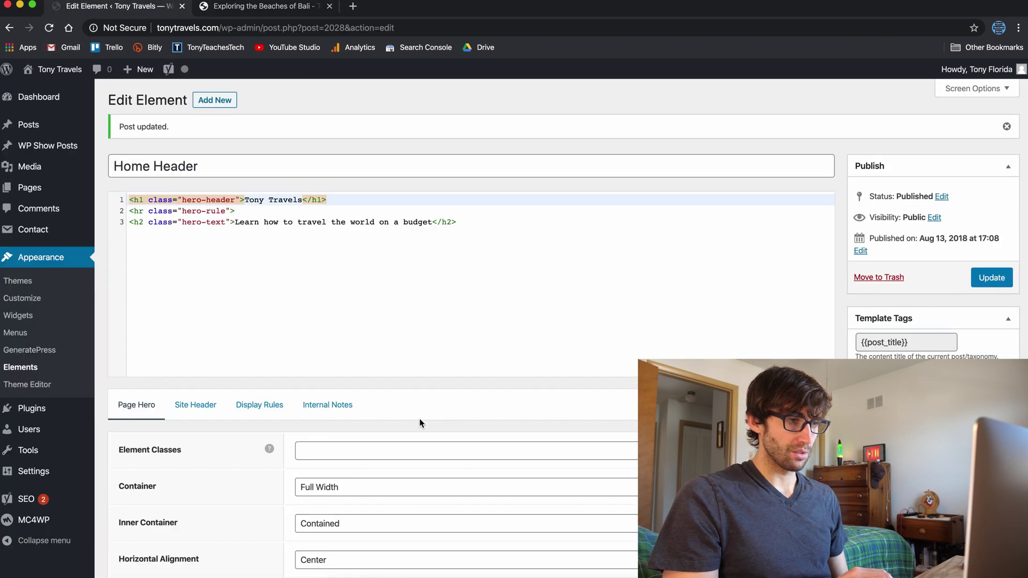
# Step: Change the second display location from Blog to Post (All Posts) and update
pyautogui.scroll(-7, 420, 423)
pyautogui.scroll(4, 407, 488)
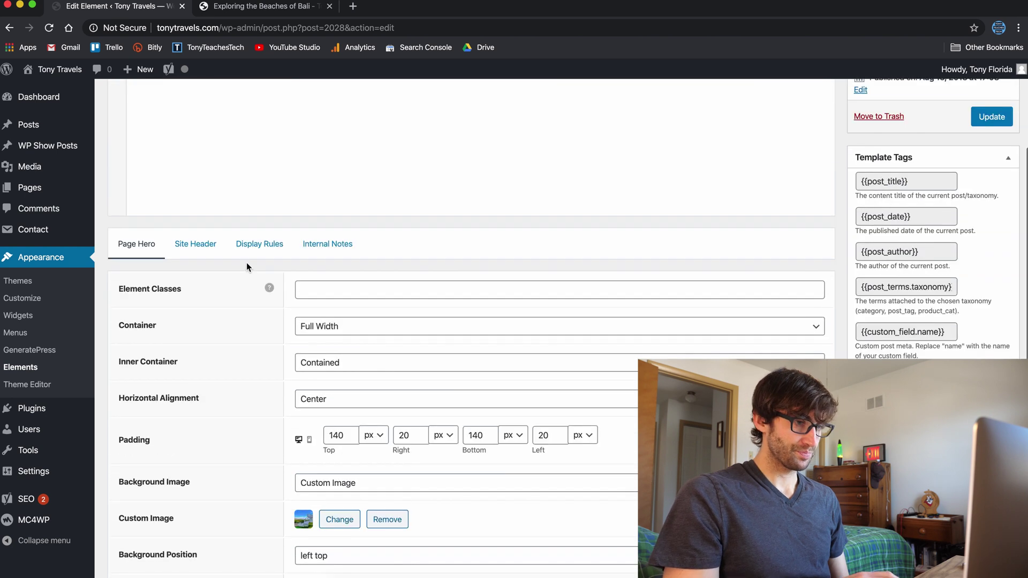
pyautogui.click(251, 245)
pyautogui.click(330, 283)
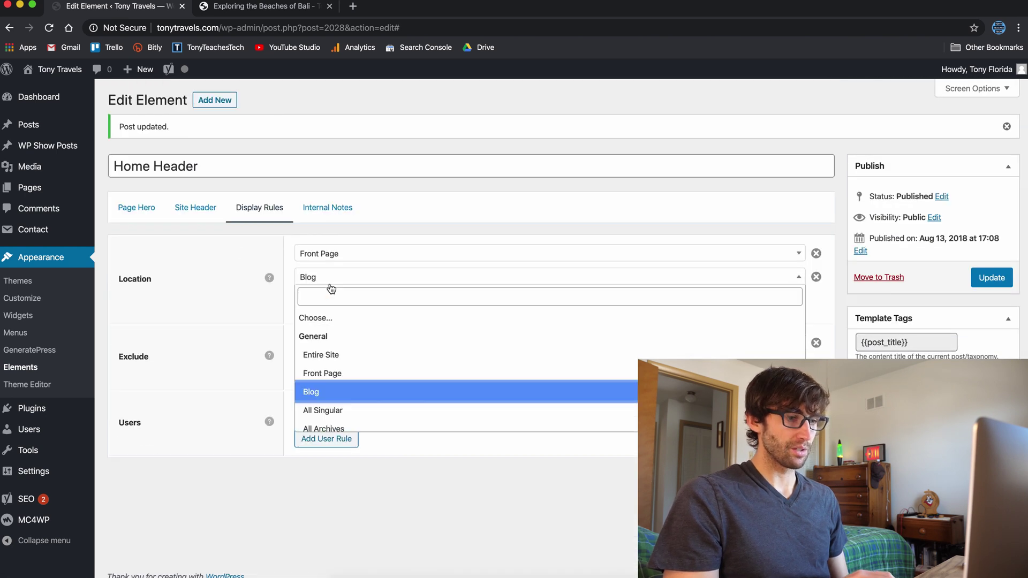
pyautogui.scroll(-5, 350, 385)
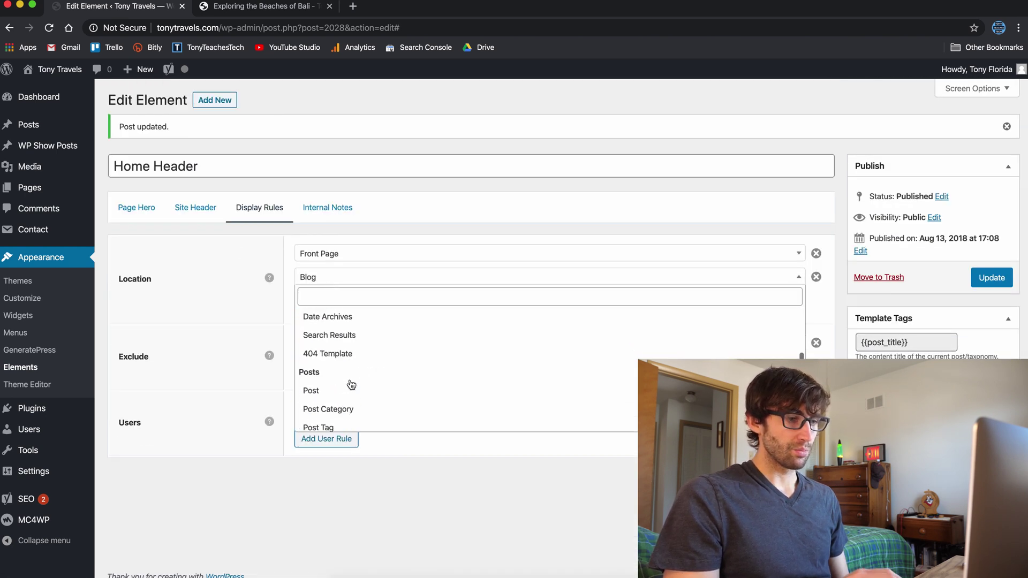
pyautogui.click(343, 390)
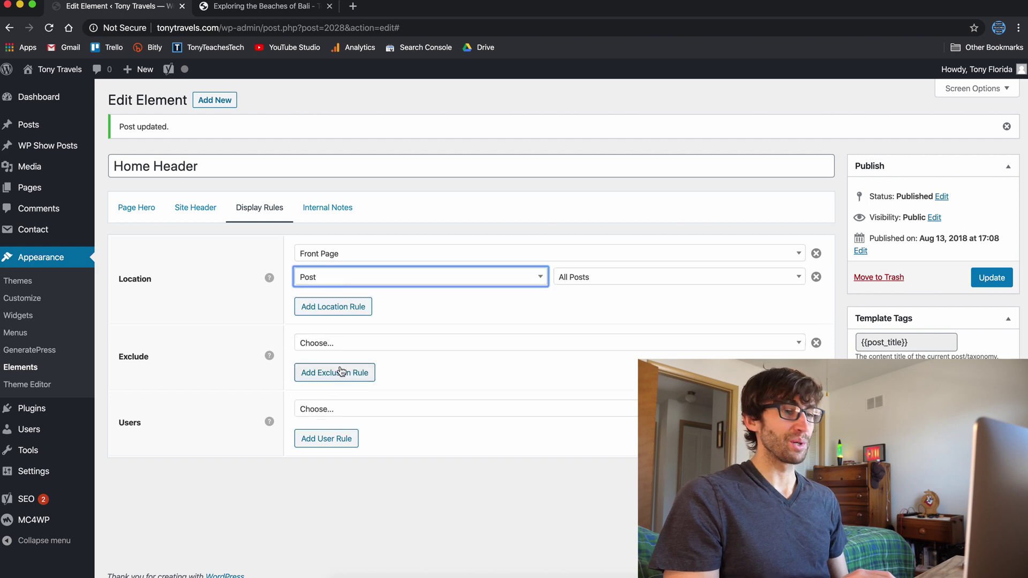
pyautogui.click(985, 274)
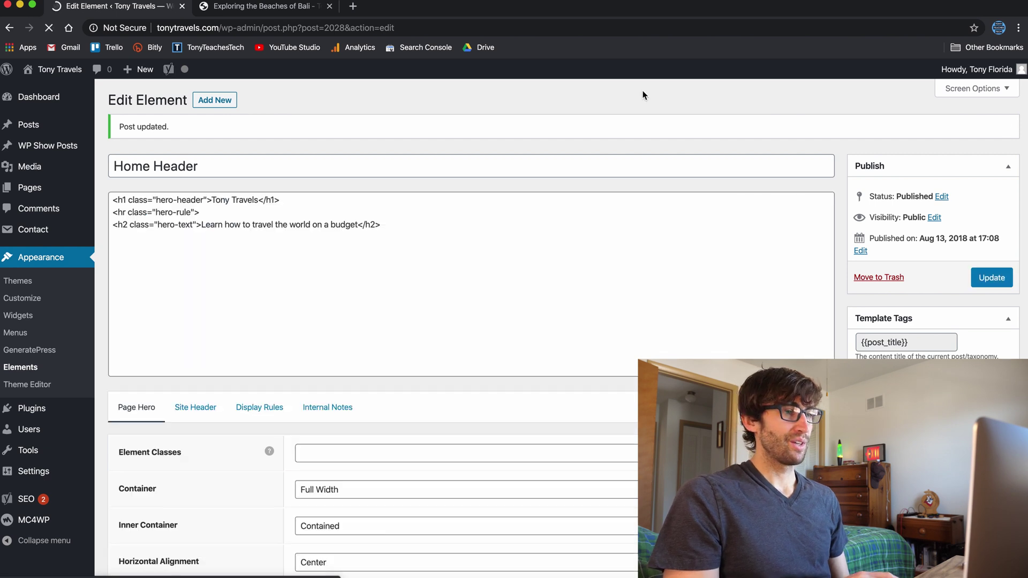
pyautogui.click(230, 8)
pyautogui.click(49, 27)
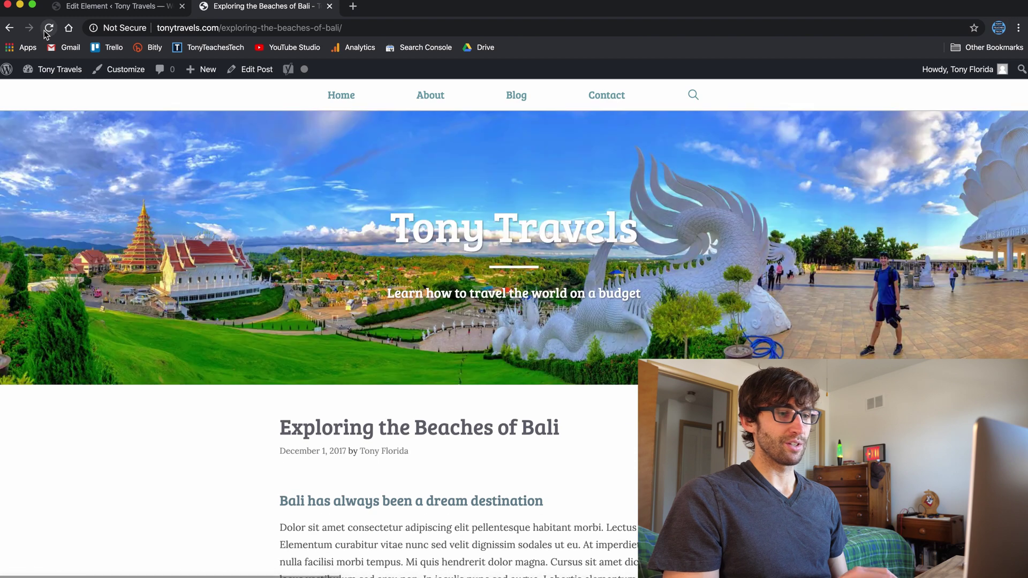
pyautogui.scroll(-4, 173, 253)
pyautogui.scroll(5, 173, 253)
pyautogui.scroll(-1, 172, 251)
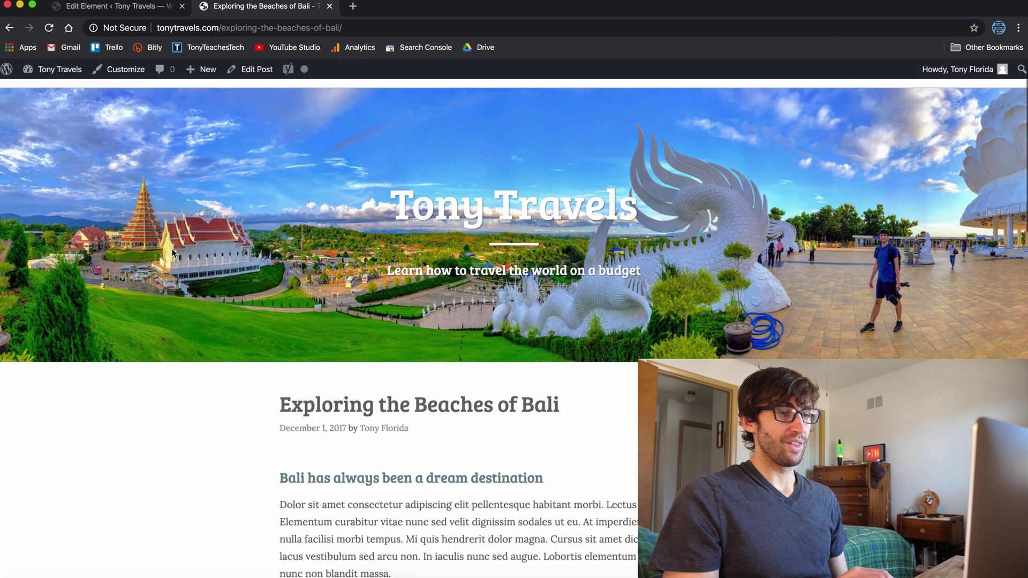
pyautogui.scroll(-1, 339, 219)
pyautogui.scroll(2, 339, 220)
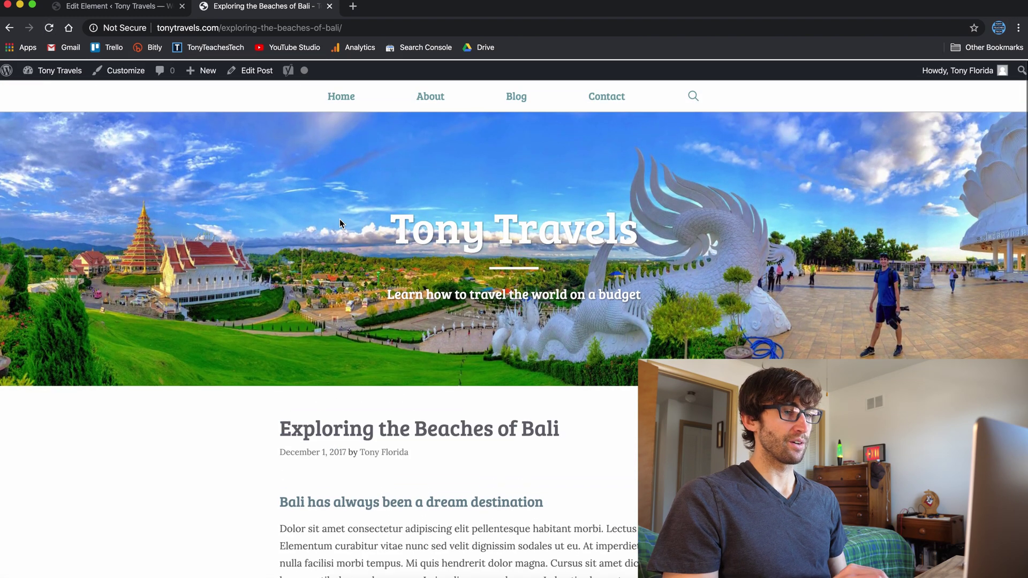
pyautogui.click(345, 102)
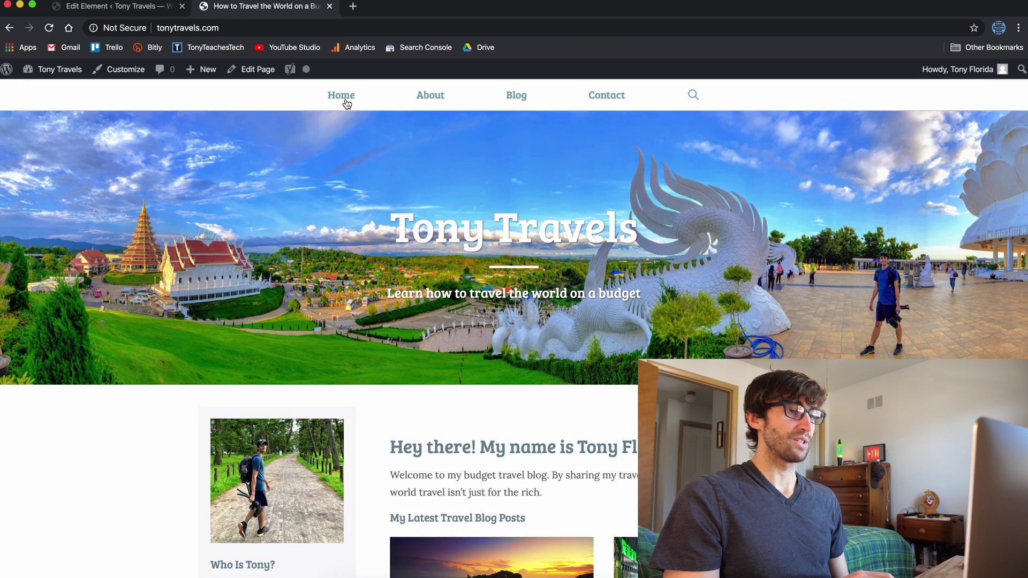
pyautogui.click(439, 103)
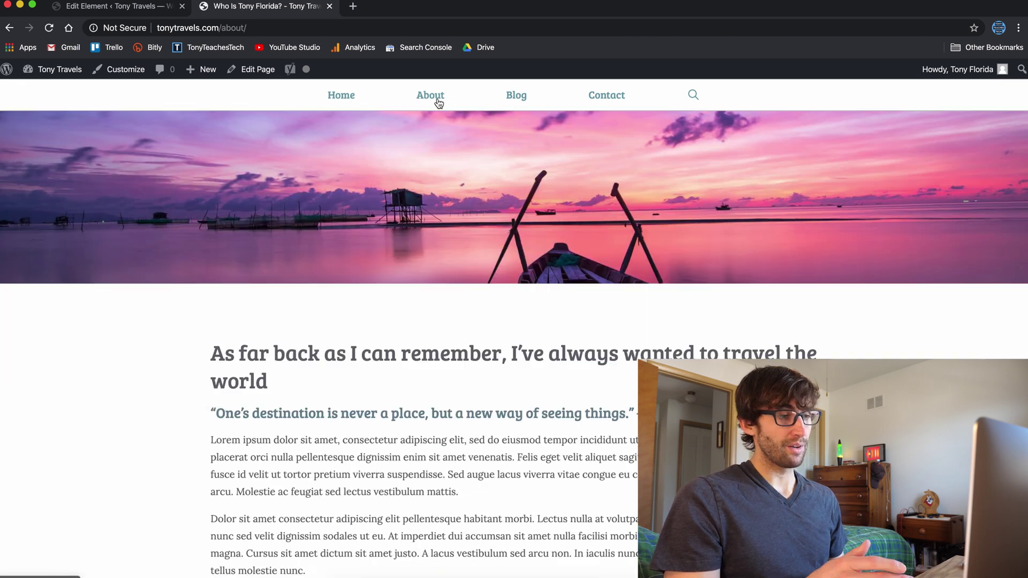
pyautogui.click(593, 93)
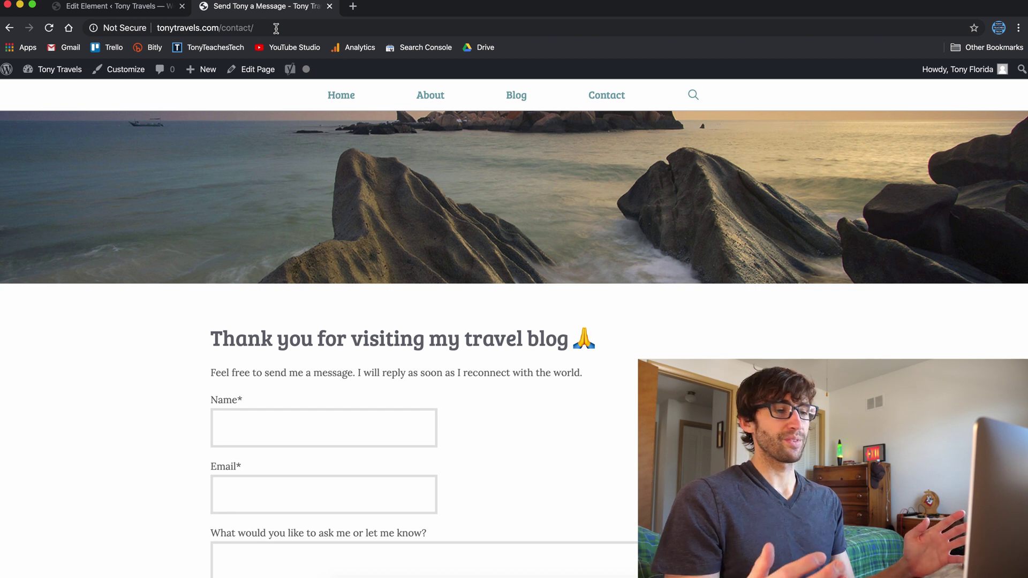
pyautogui.click(113, 9)
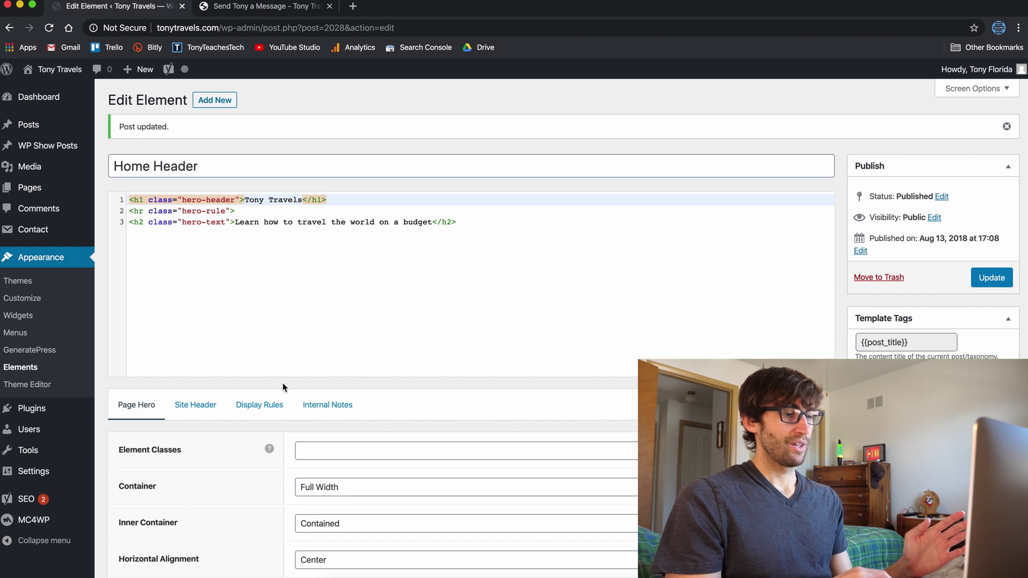
# Step: Remove Home Header's Post / All Posts rule, then open the Featured Image element's display rules
pyautogui.click(267, 405)
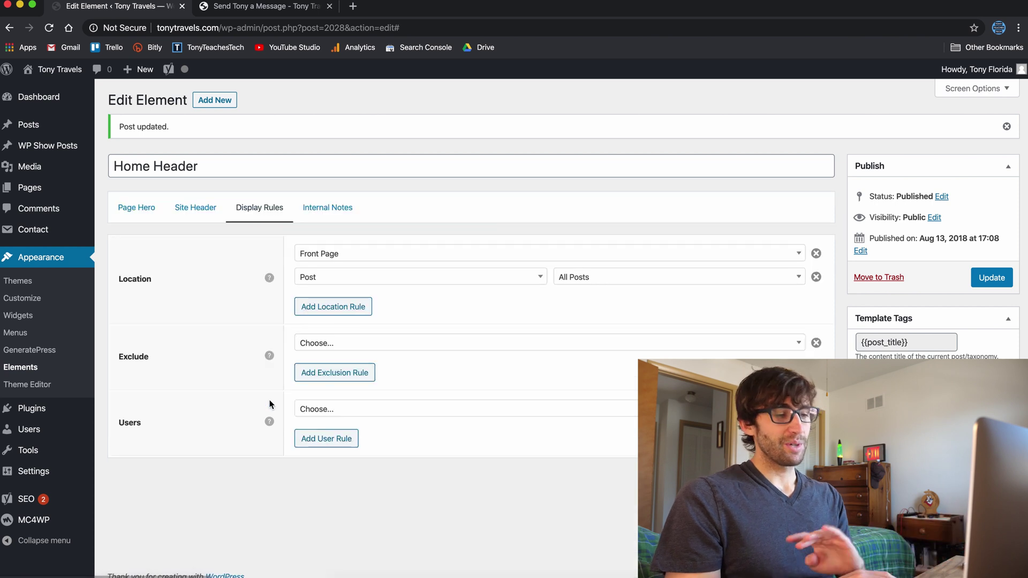
pyautogui.click(816, 279)
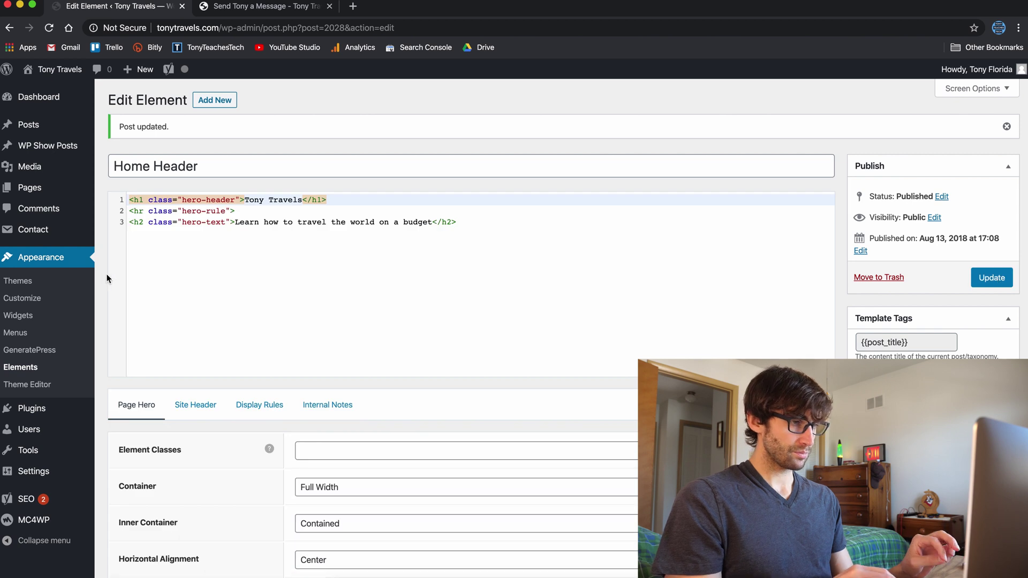
pyautogui.click(68, 369)
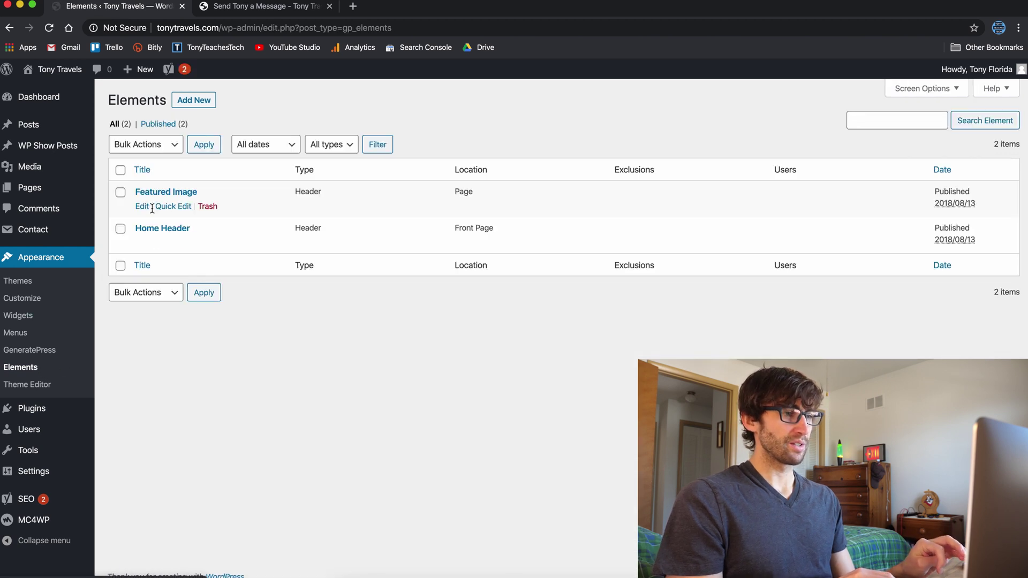
pyautogui.click(142, 207)
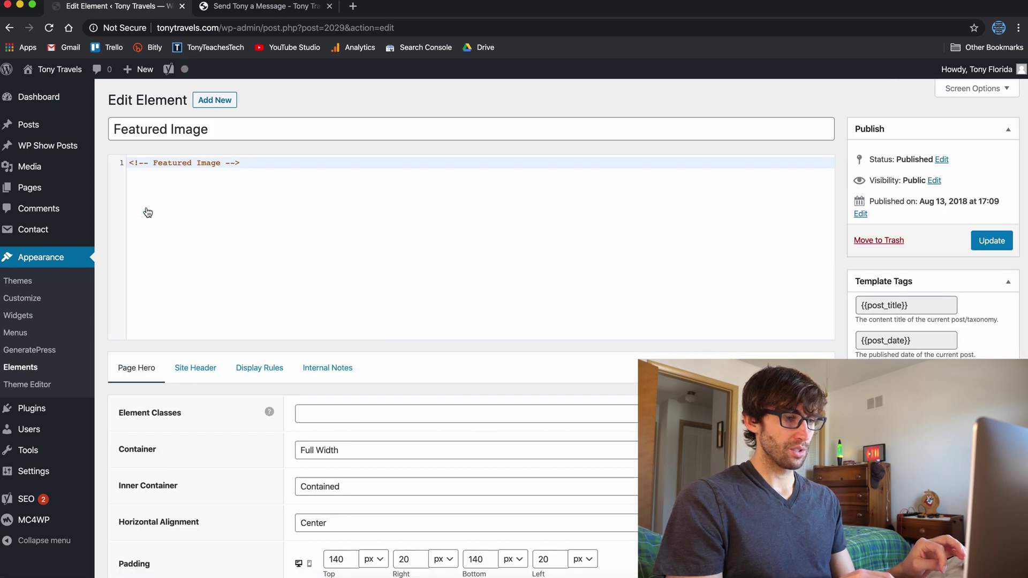
pyautogui.scroll(-5, 203, 252)
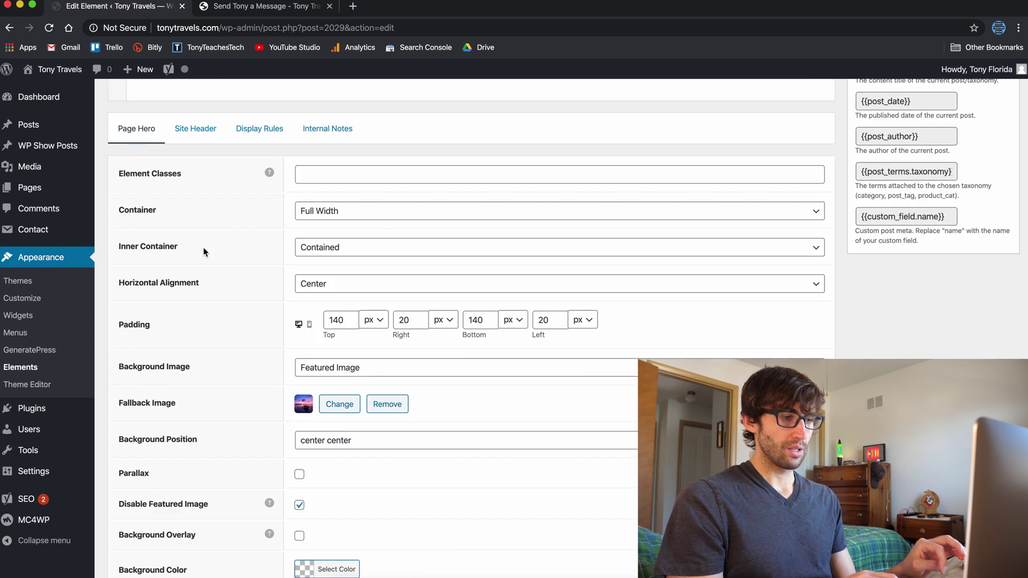
pyautogui.scroll(4, 204, 252)
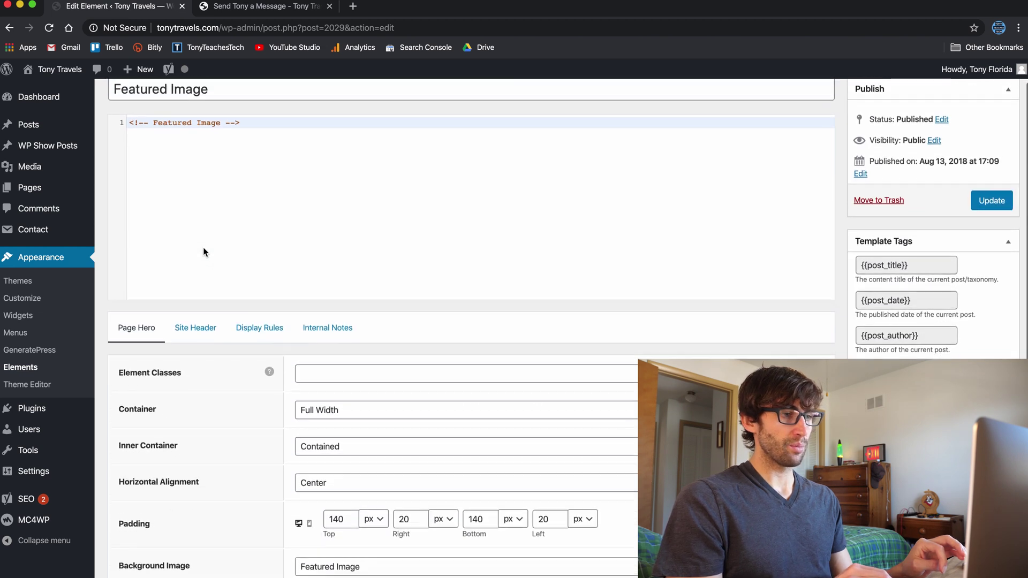
pyautogui.scroll(-5, 203, 252)
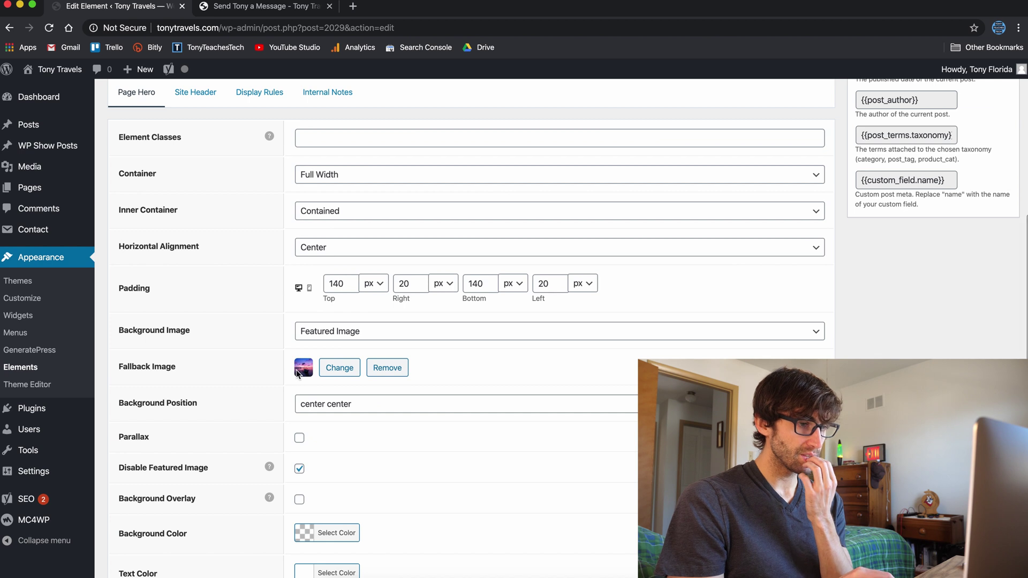
pyautogui.scroll(3, 305, 294)
pyautogui.click(278, 246)
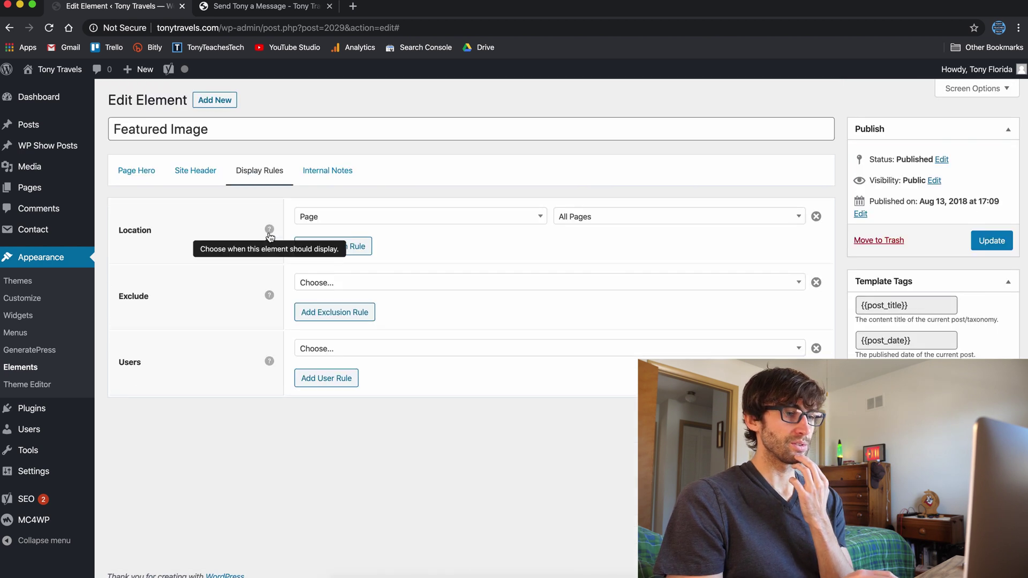
# Step: View the live About page, then open and close the All Pages location list unchanged
pyautogui.click(275, 5)
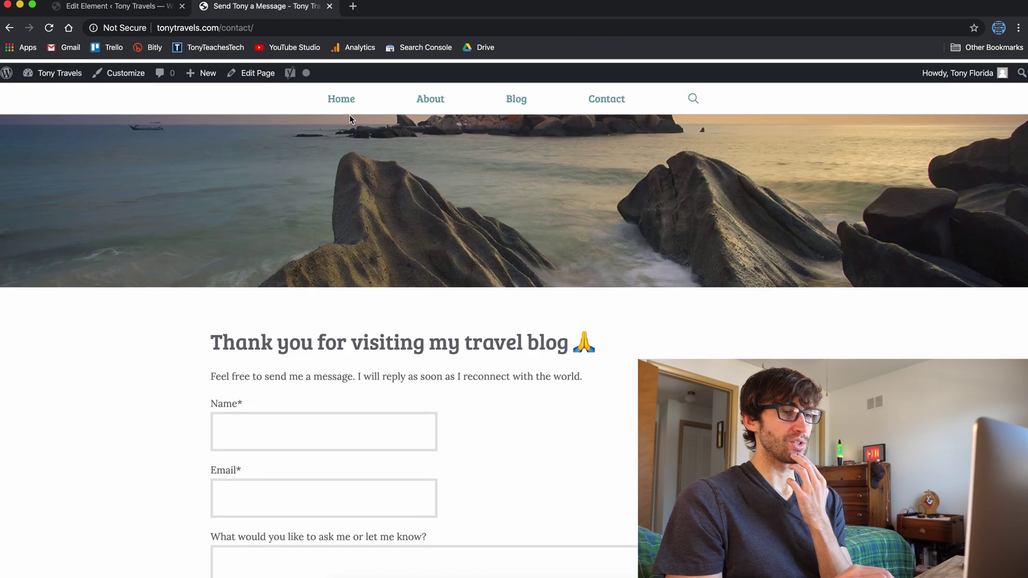
pyautogui.click(422, 98)
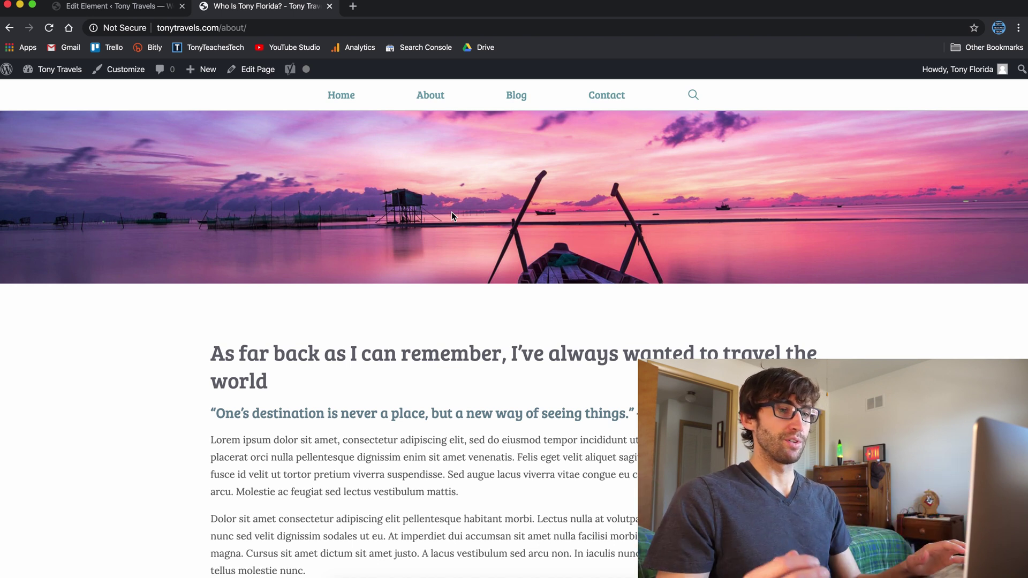
pyautogui.click(123, 8)
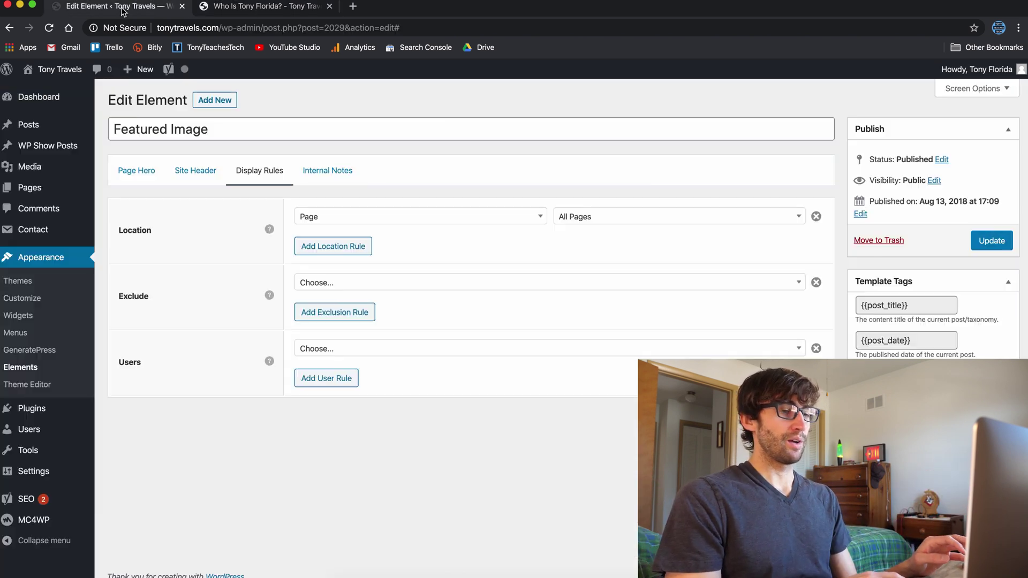
pyautogui.click(573, 218)
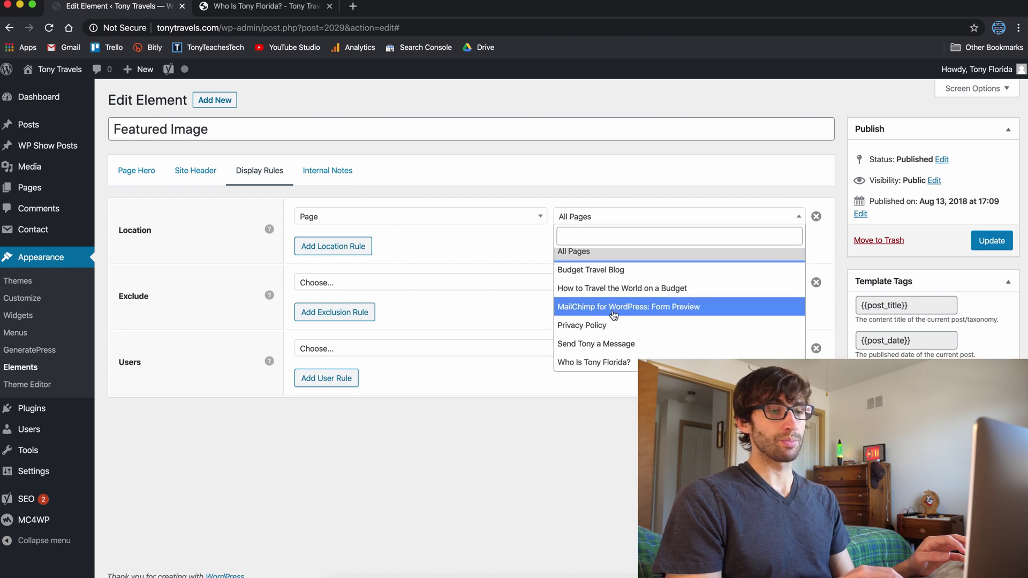
pyautogui.click(509, 253)
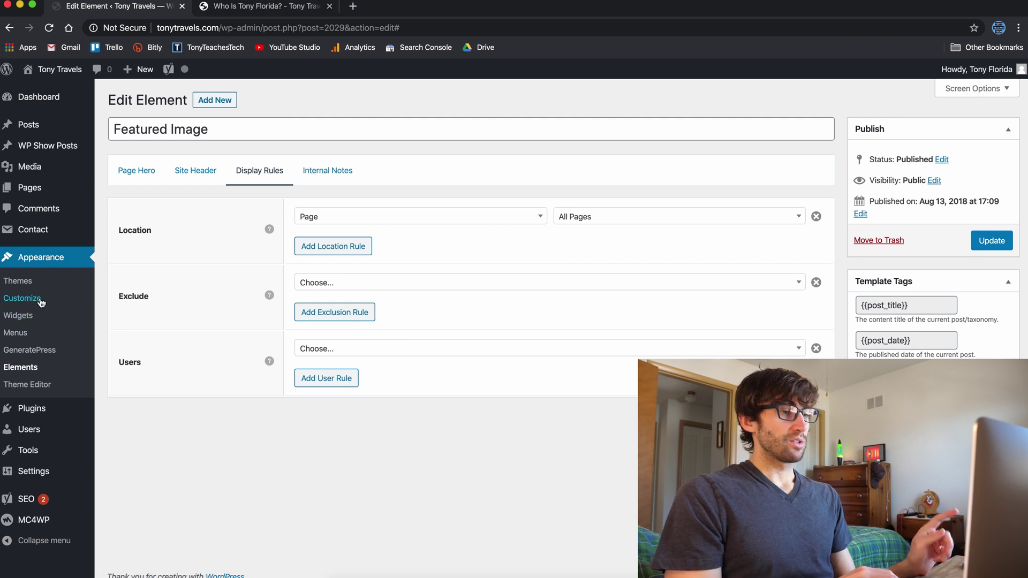
# Step: Compare the Widgets screen with the live About page, then open Main Menu in Appearance > Menus
pyautogui.click(34, 316)
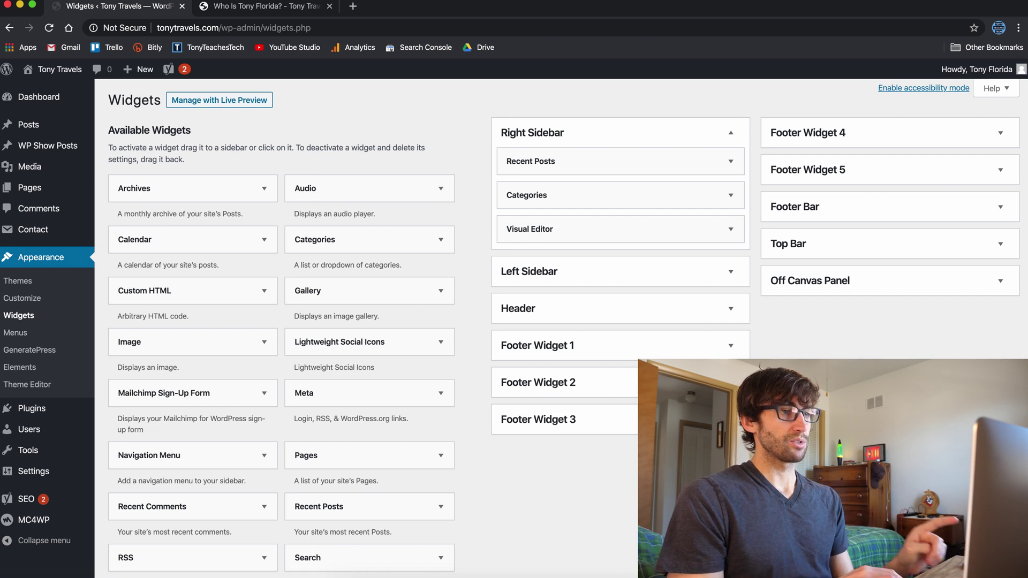
pyautogui.click(258, 6)
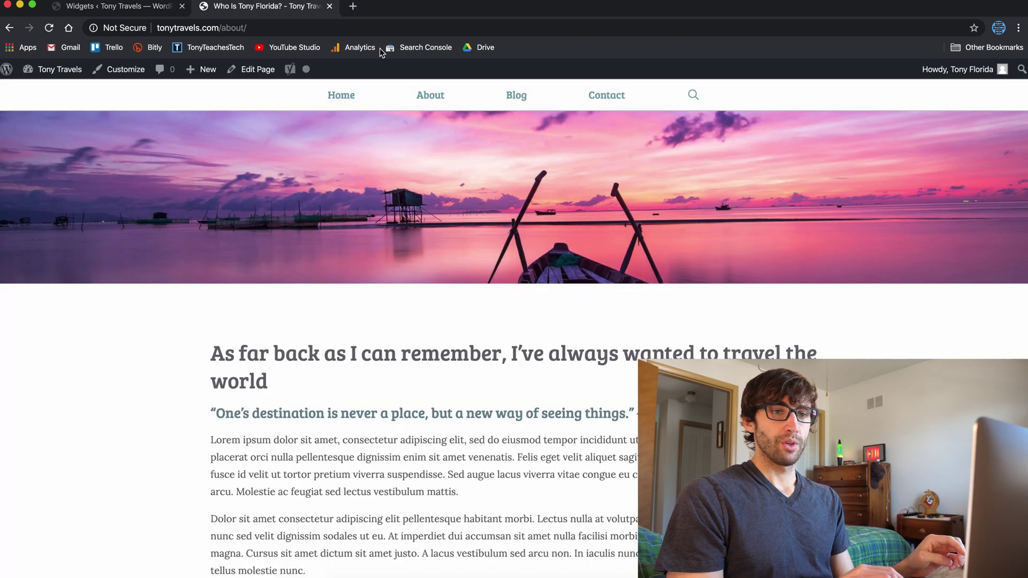
pyautogui.click(100, 11)
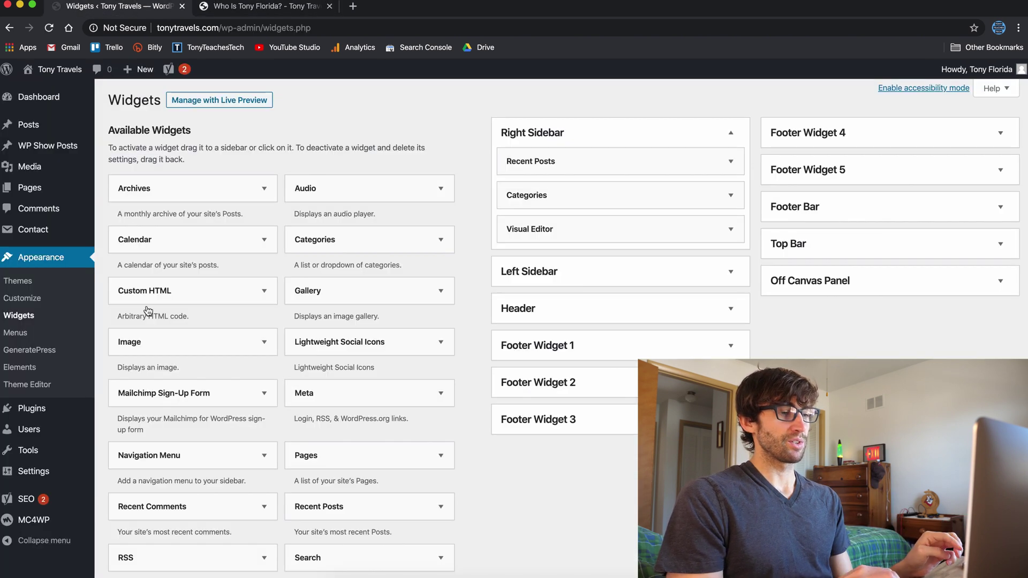
pyautogui.click(285, 10)
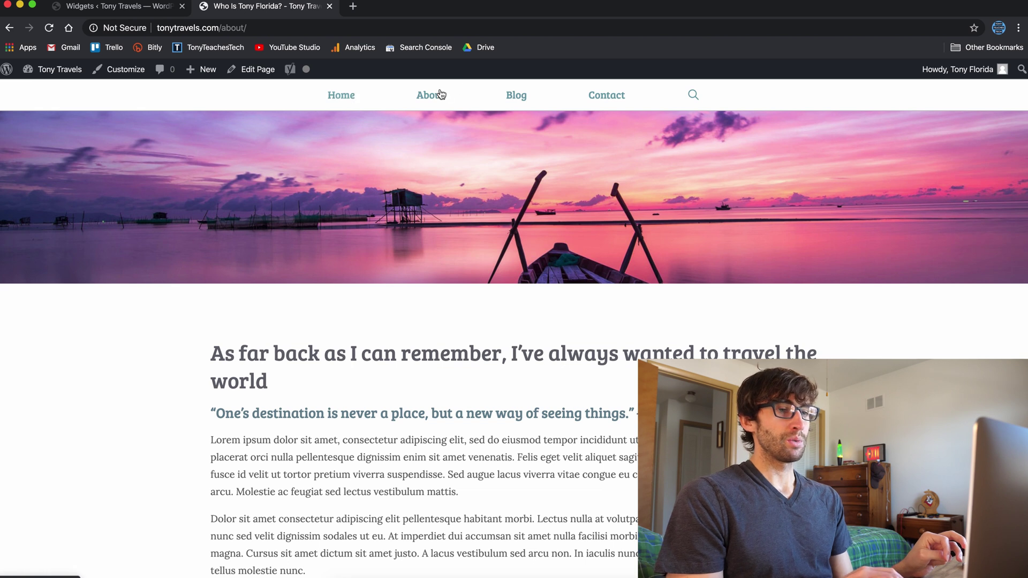
pyautogui.click(80, 8)
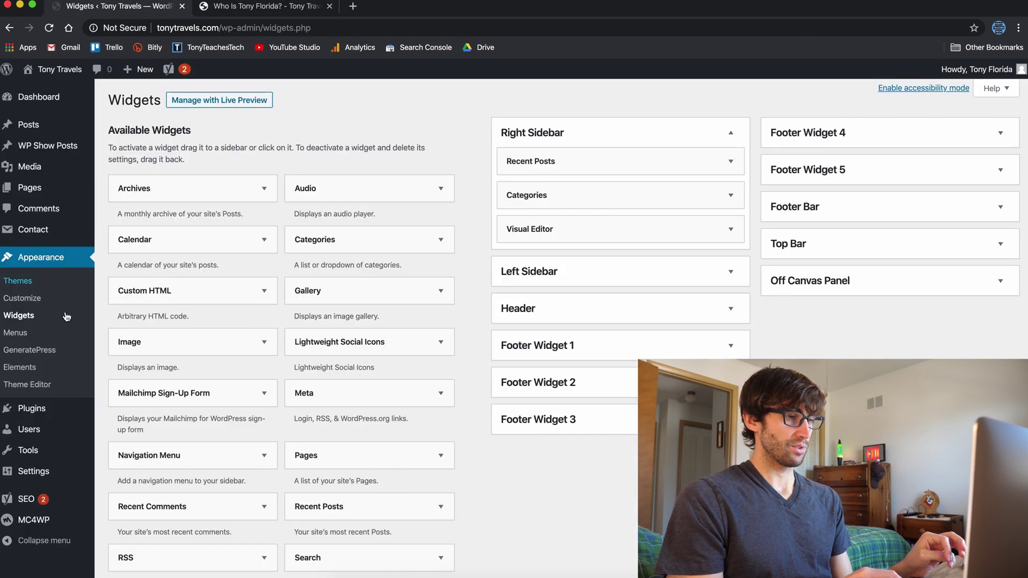
pyautogui.click(42, 332)
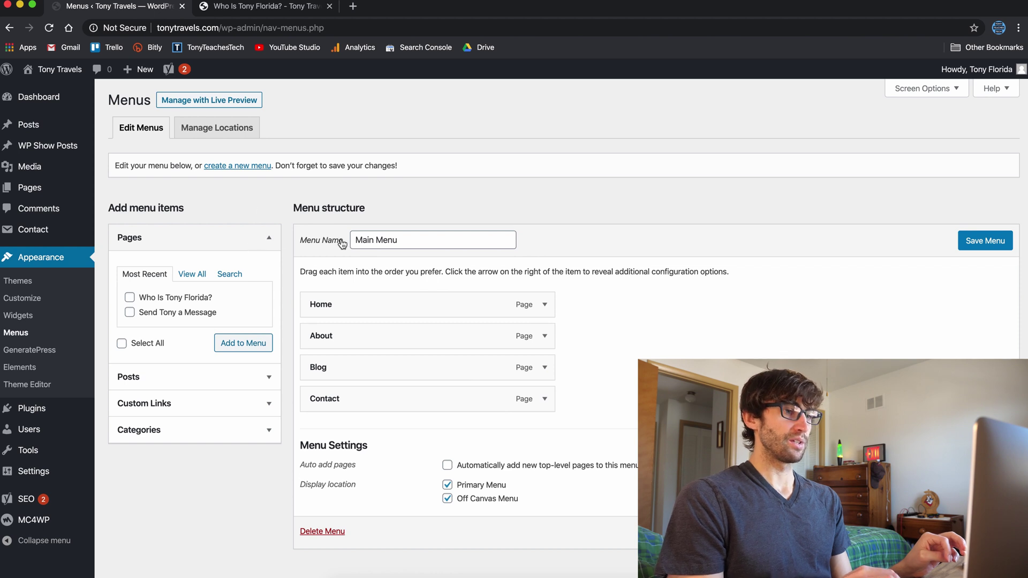
# Step: Add the Backpacking in Thailand post to the Main Menu and save it
pyautogui.click(395, 239)
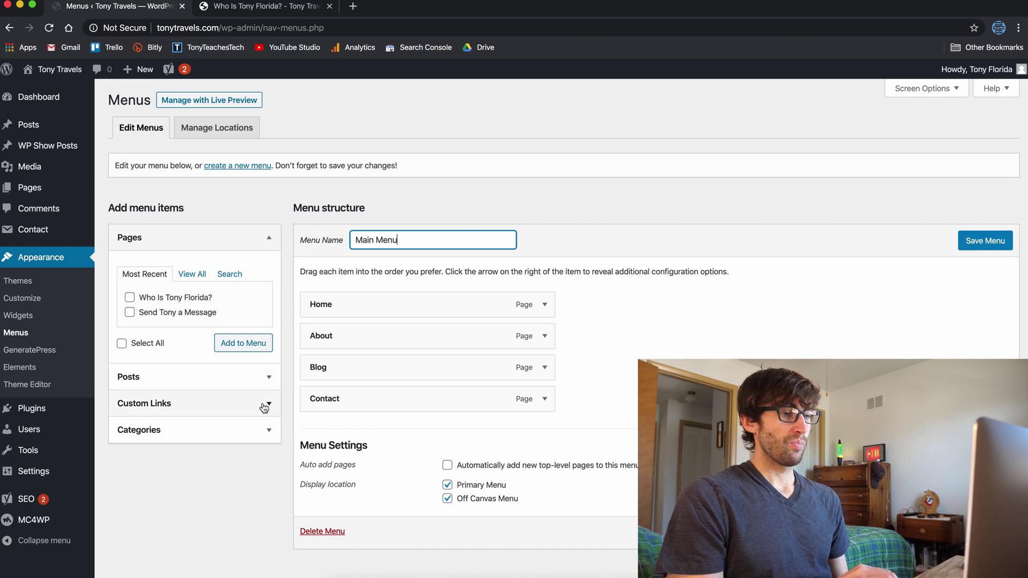
pyautogui.click(271, 382)
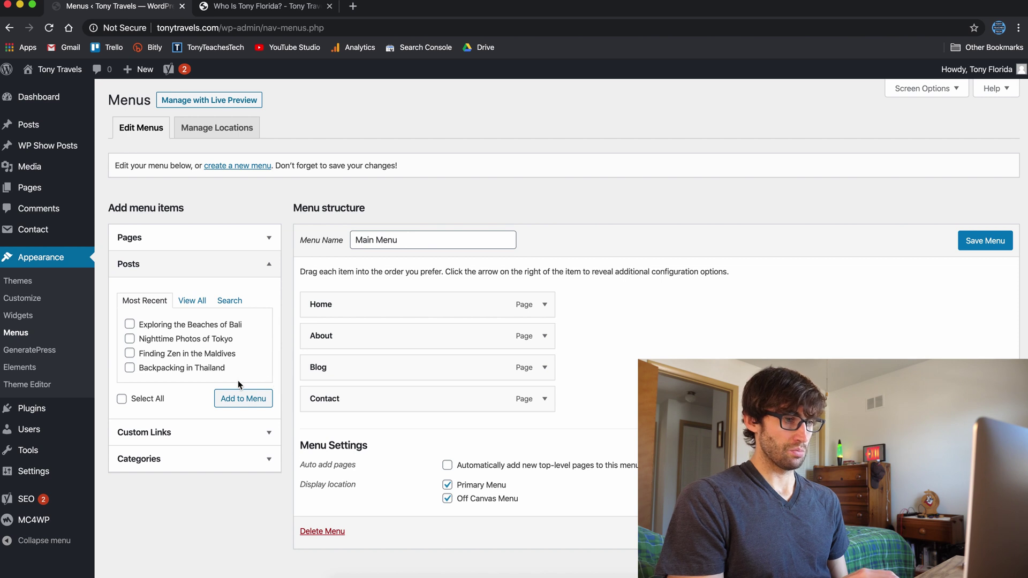
pyautogui.click(204, 373)
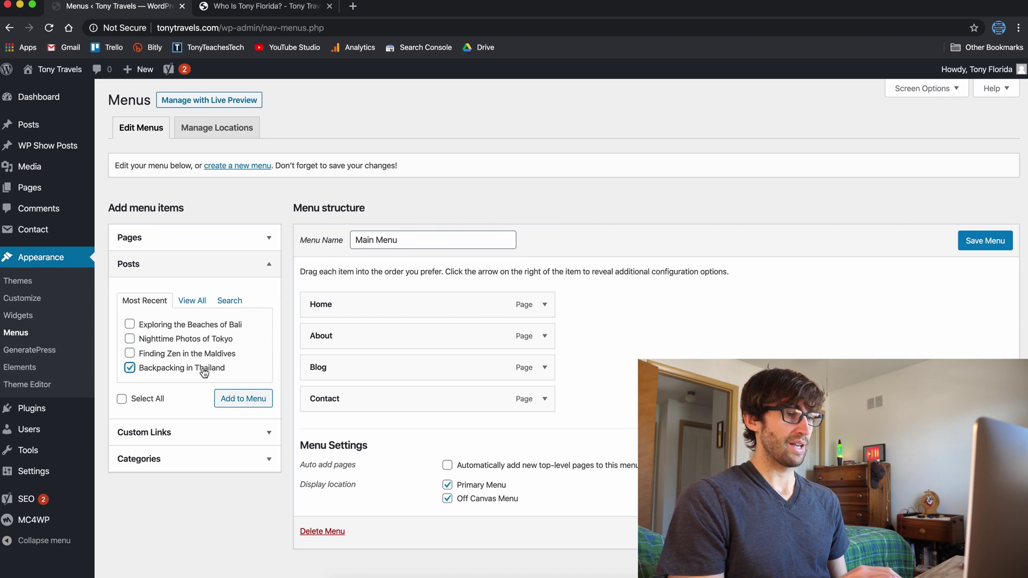
pyautogui.click(238, 400)
pyautogui.click(989, 240)
# Step: Reload the live About page to see the new navigation item
pyautogui.click(265, 7)
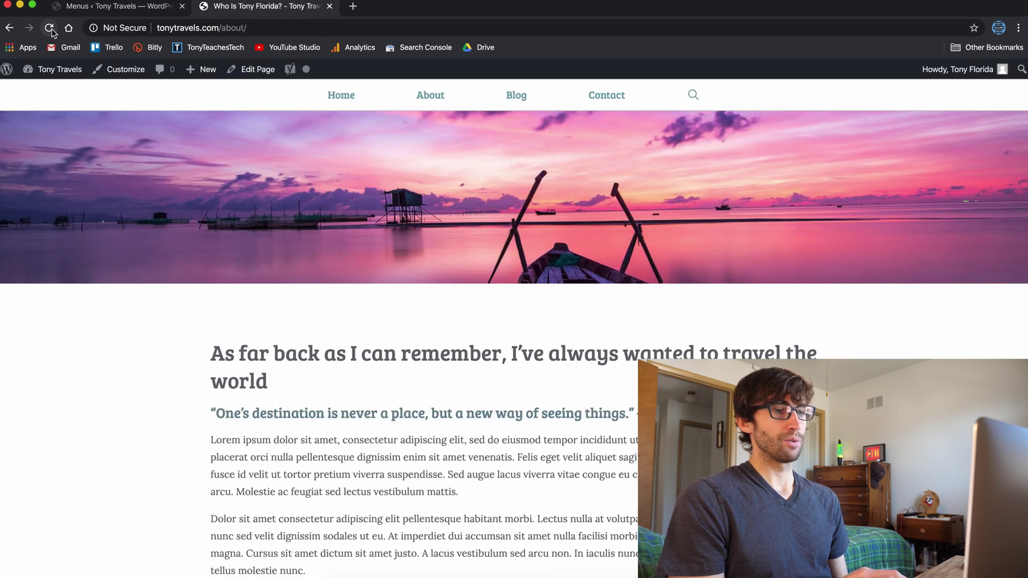
pyautogui.click(50, 29)
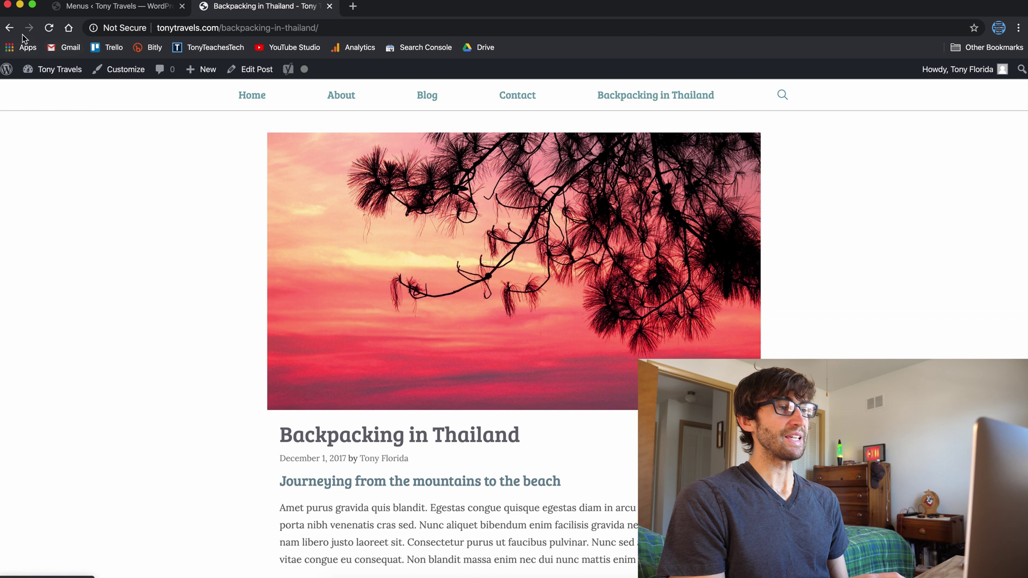
pyautogui.click(9, 28)
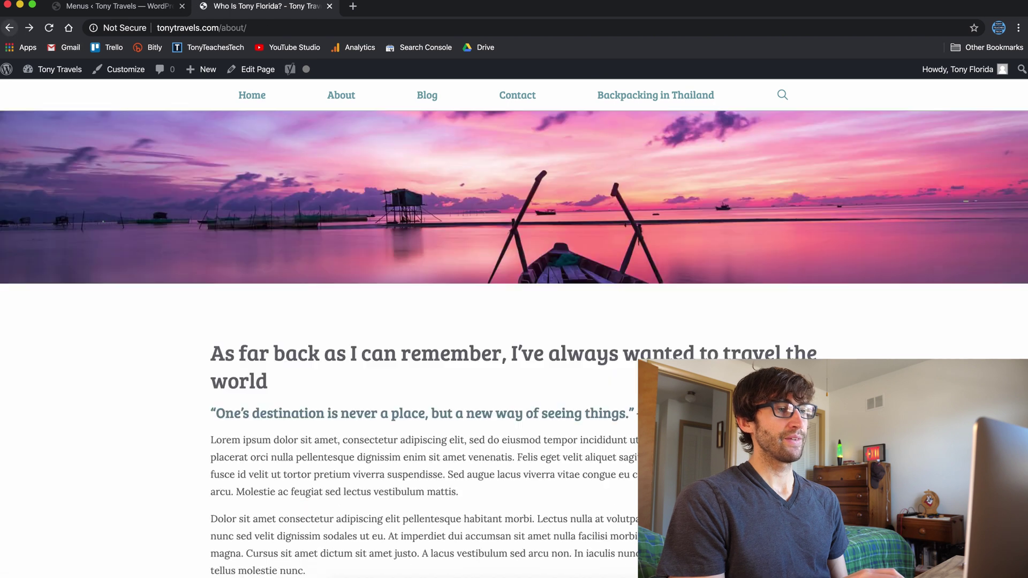
pyautogui.click(118, 6)
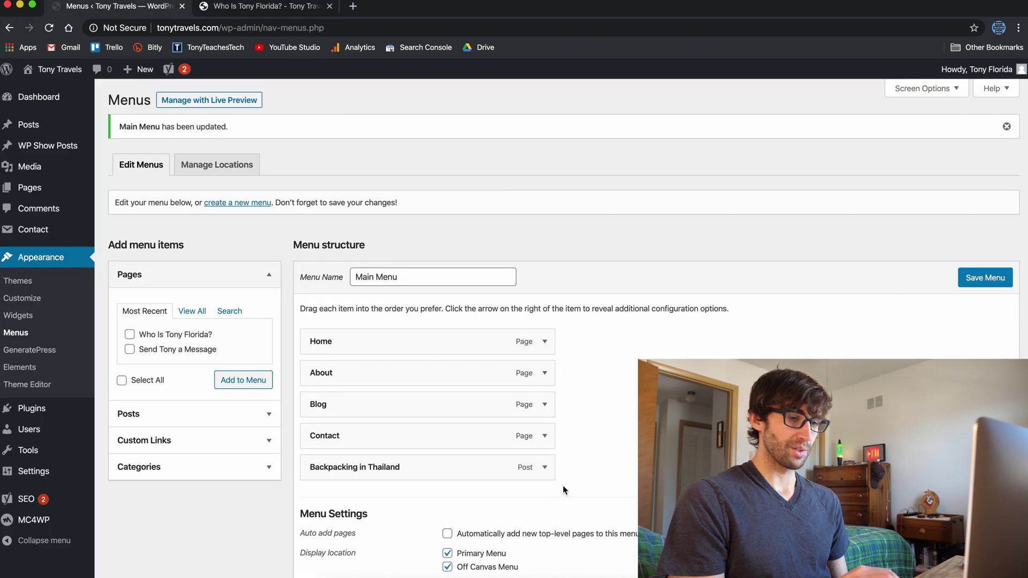
# Step: Remove Backpacking in Thailand from the Main Menu
pyautogui.click(545, 467)
pyautogui.scroll(-3, 547, 473)
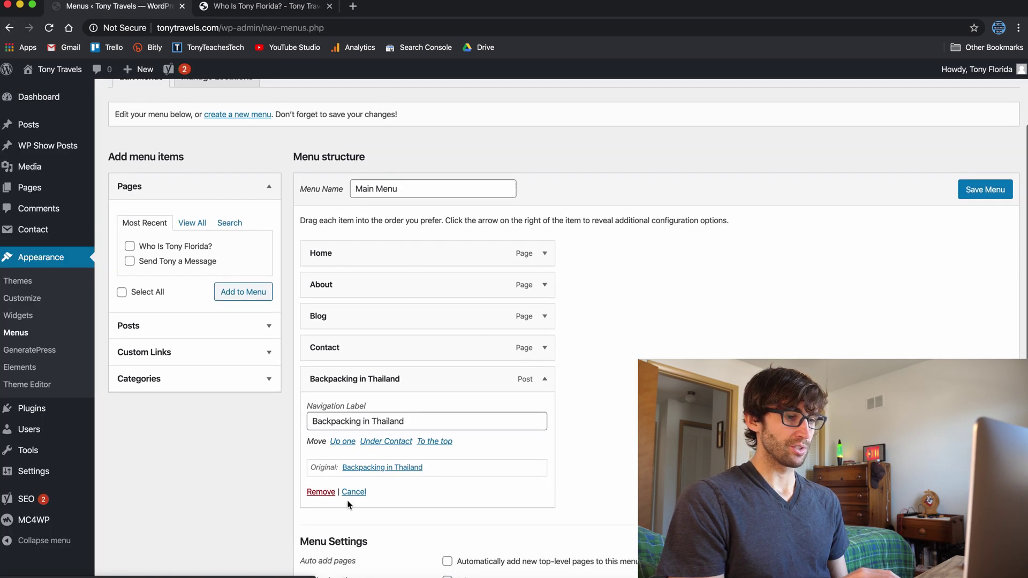
pyautogui.click(321, 501)
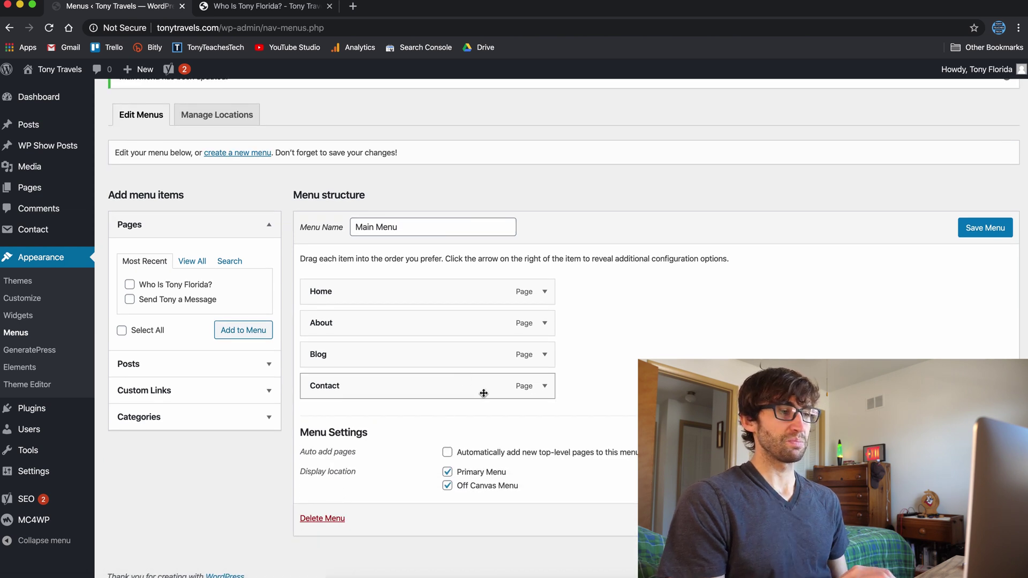
# Step: Inspect the Contact item against its live page, then go to Widgets without saving the menu
pyautogui.click(545, 389)
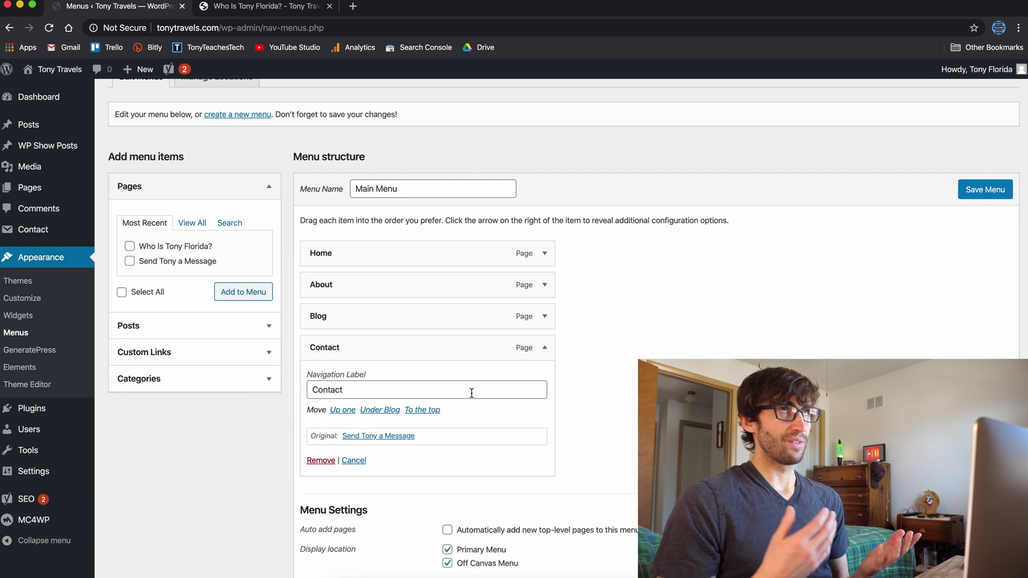
pyautogui.click(222, 4)
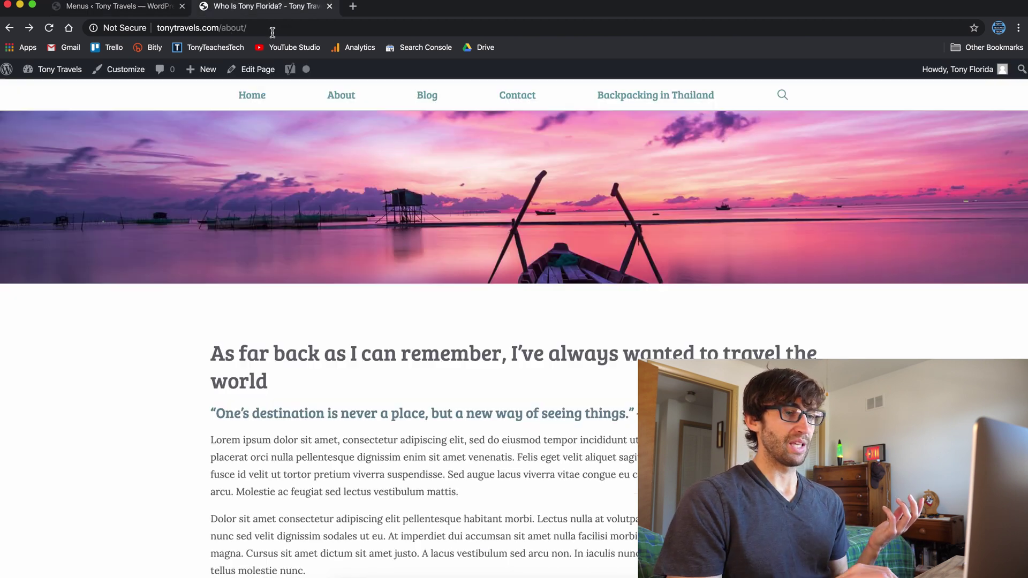
pyautogui.click(513, 100)
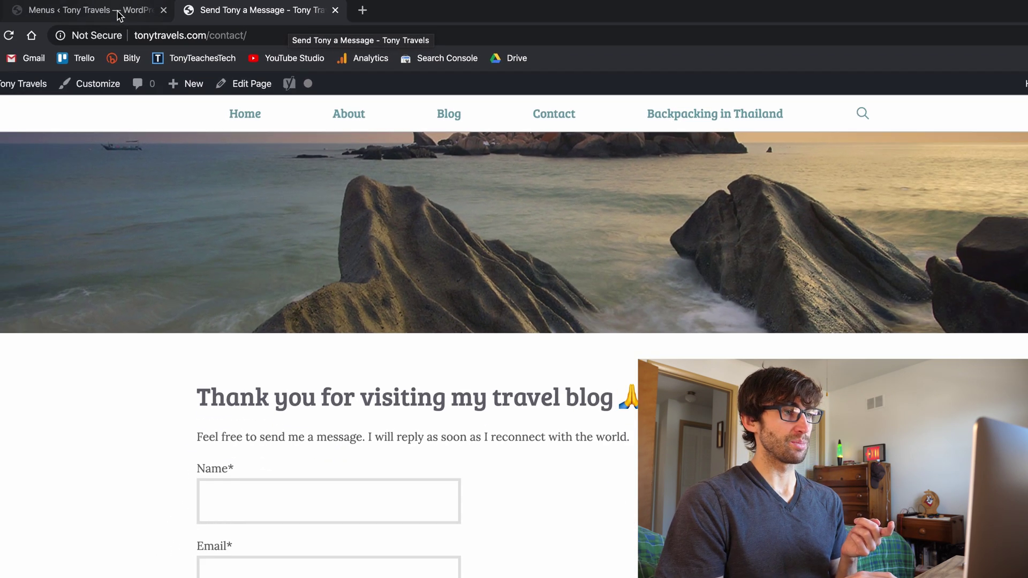
pyautogui.click(19, 27)
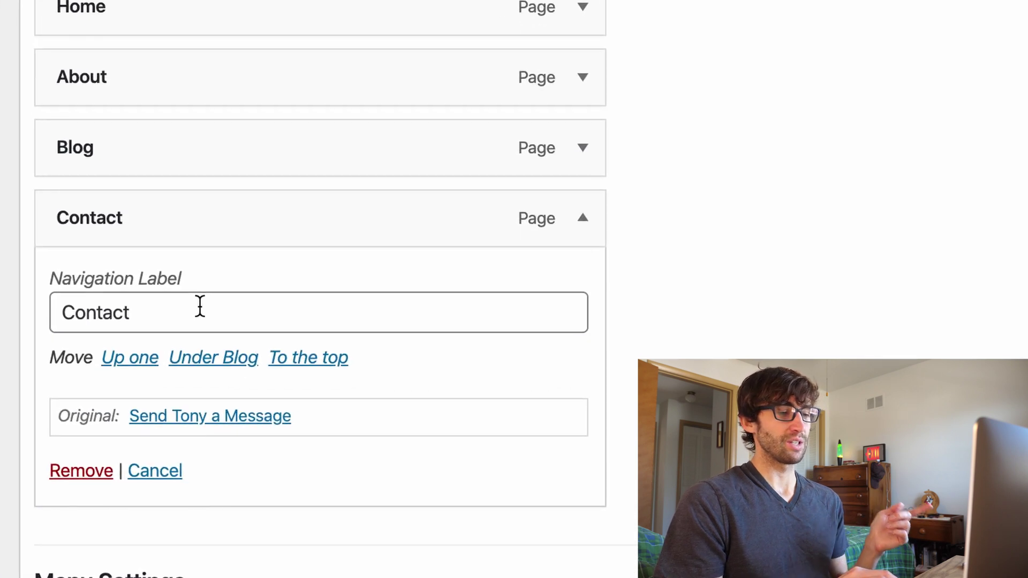
pyautogui.doubleClick(171, 313)
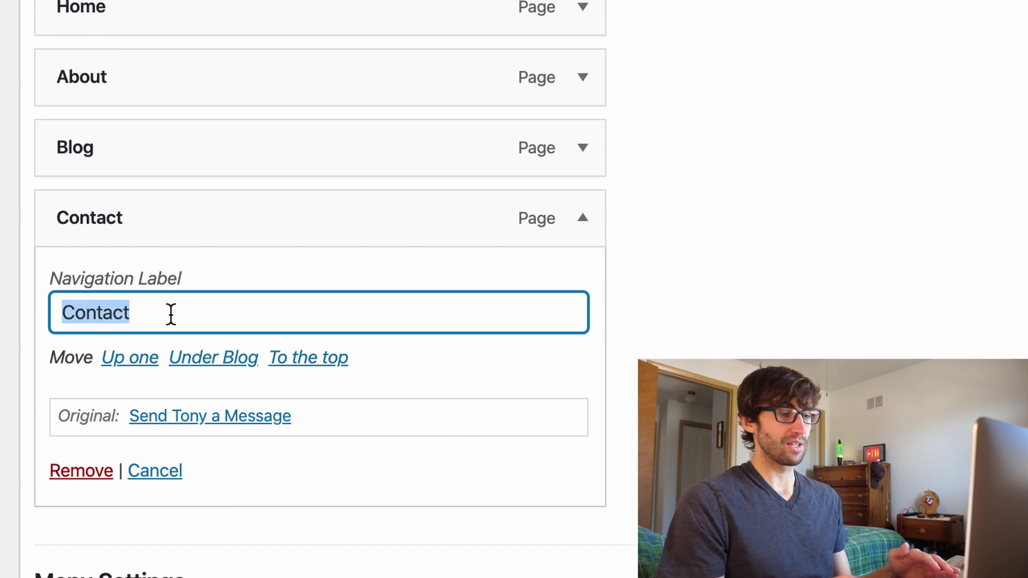
pyautogui.press('Right')
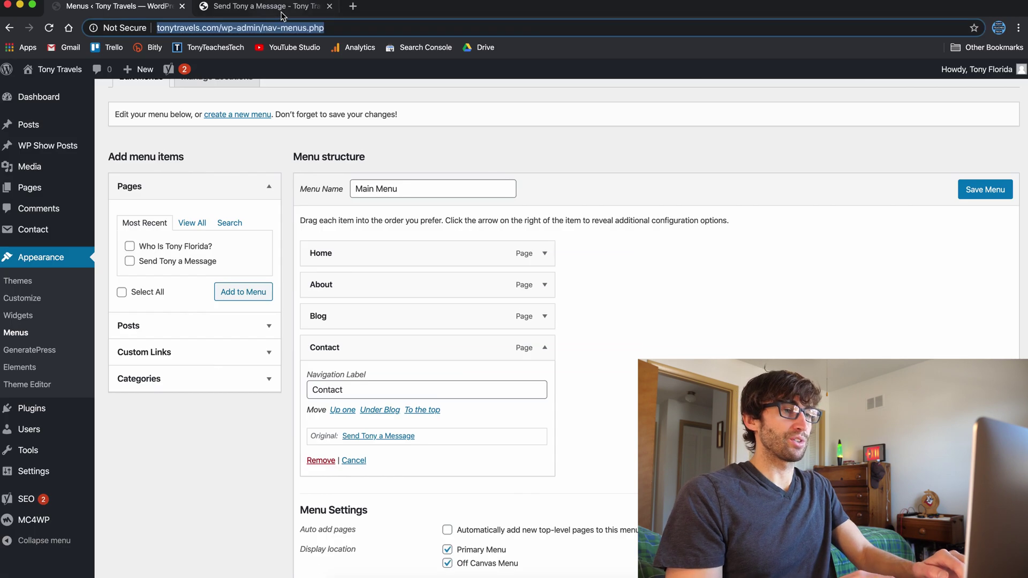
pyautogui.click(279, 7)
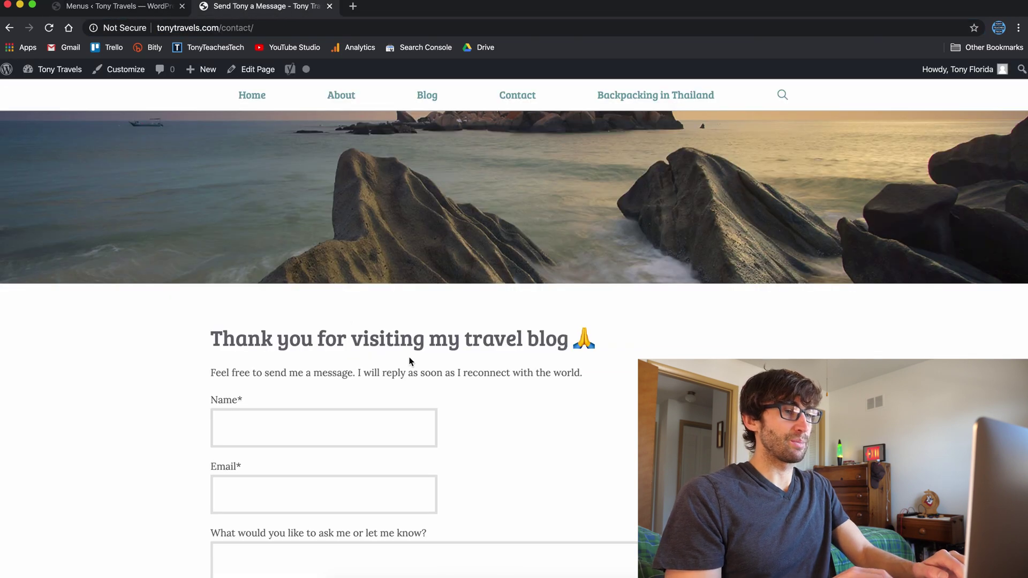
pyautogui.click(117, 9)
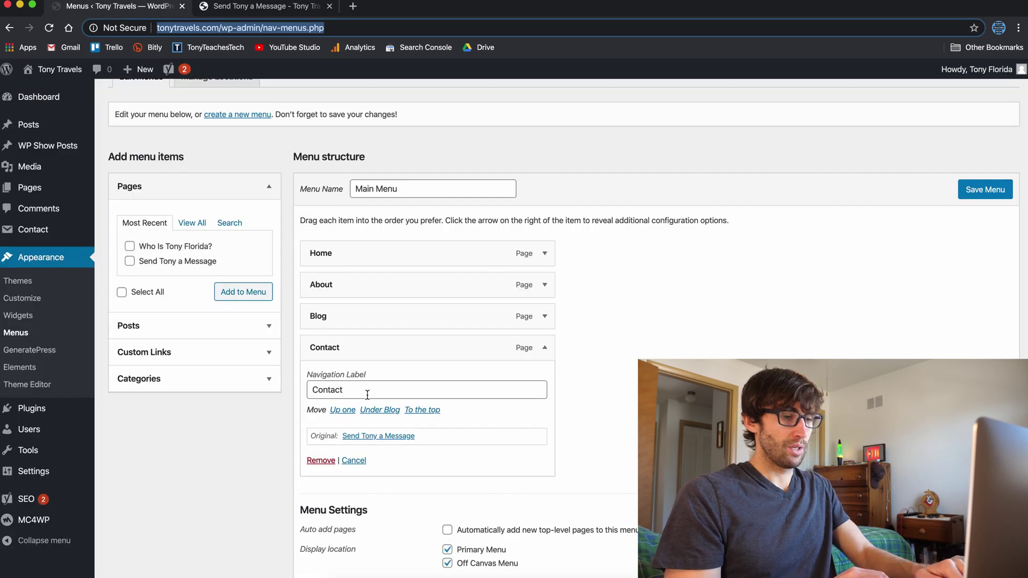
pyautogui.click(354, 461)
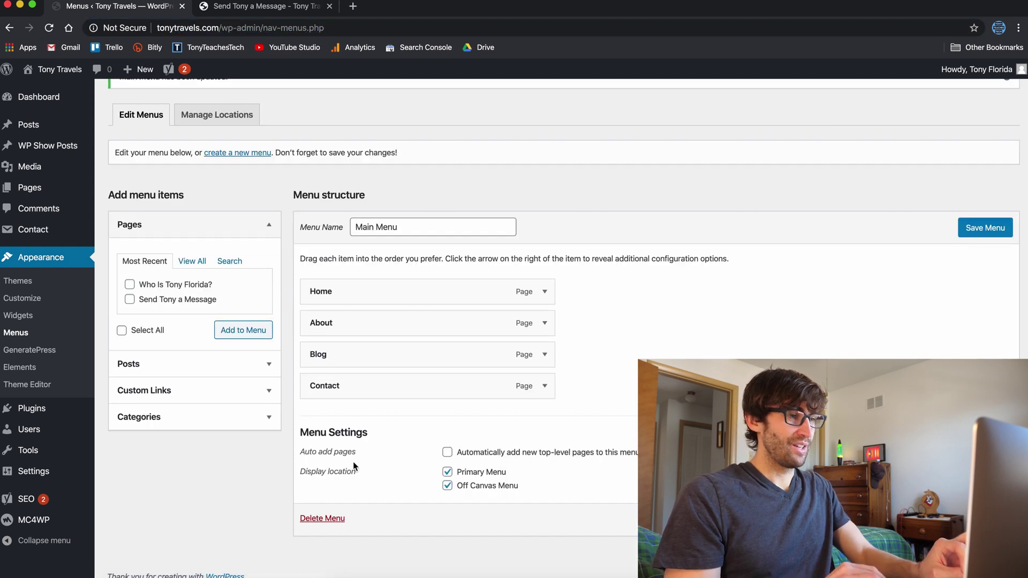
pyautogui.click(50, 316)
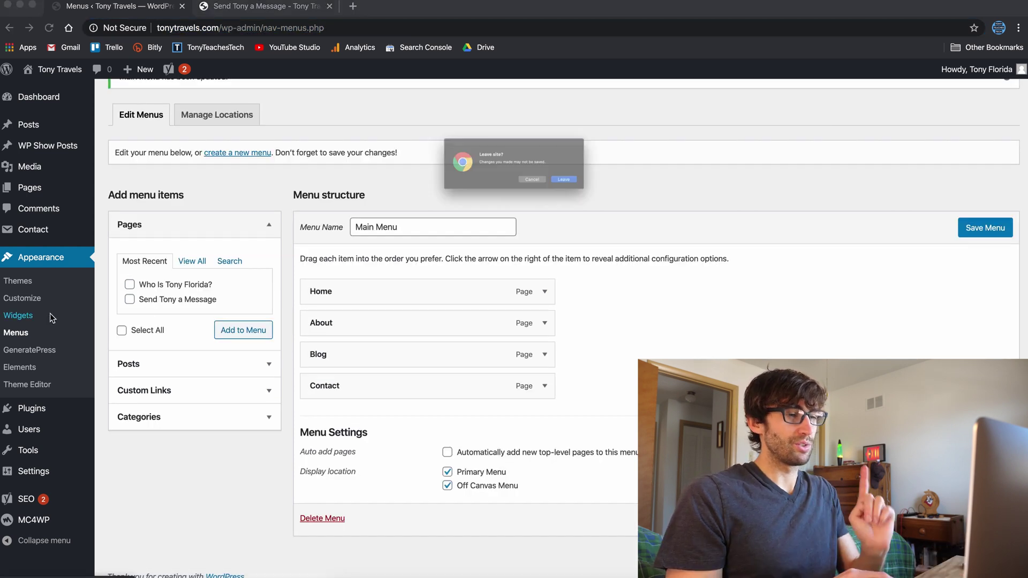
pyautogui.click(605, 191)
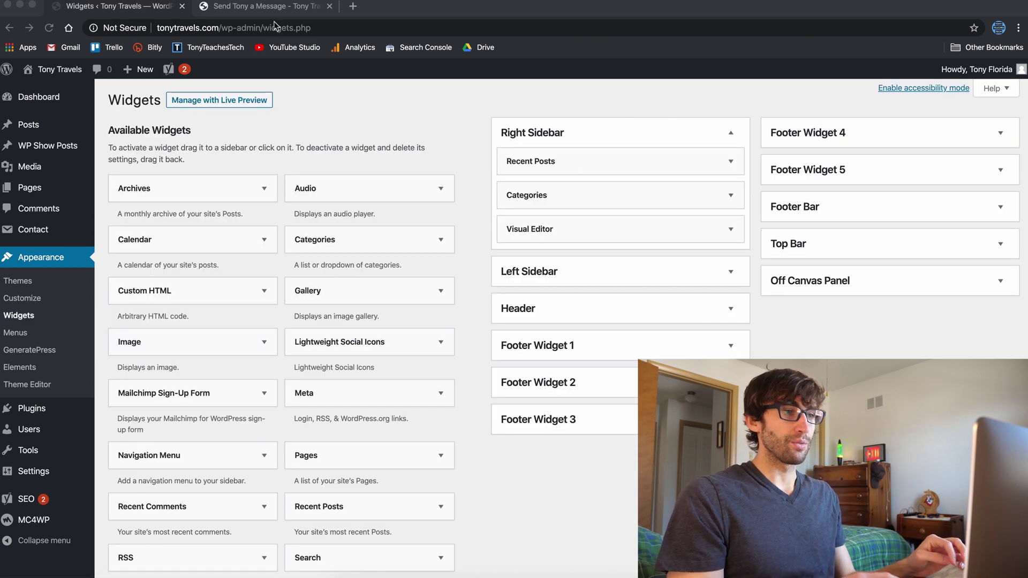
# Step: Browse the live site's homepage and open the Exploring the Beaches of Bali post
pyautogui.click(267, 9)
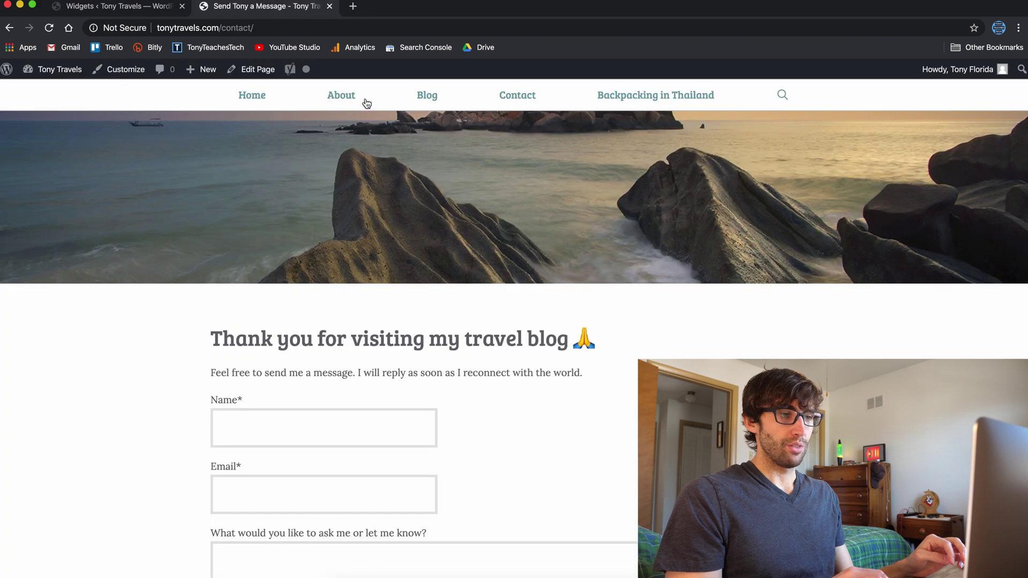
pyautogui.click(256, 92)
pyautogui.scroll(-10, 556, 307)
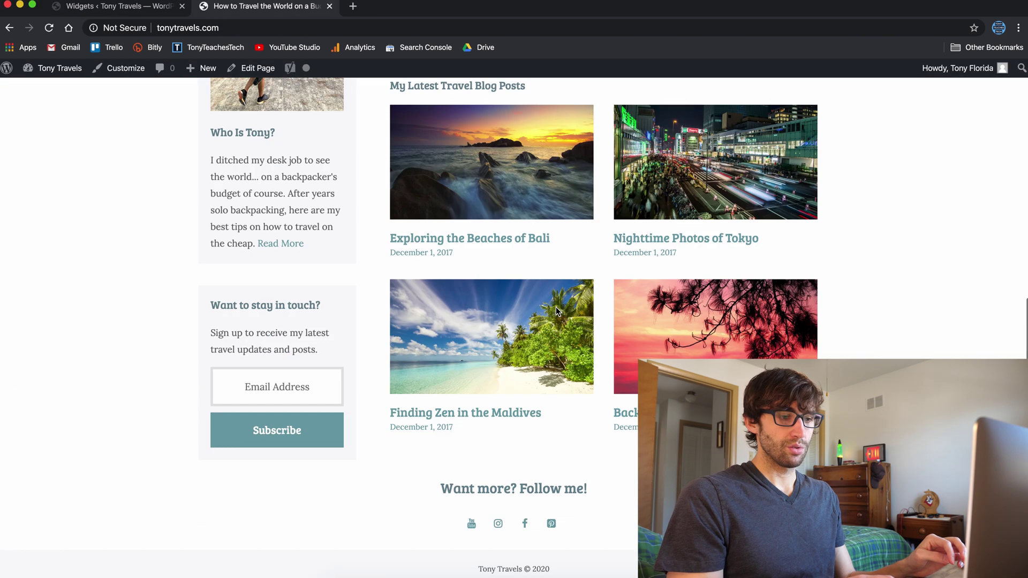
pyautogui.scroll(8, 555, 307)
pyautogui.scroll(-4, 449, 351)
pyautogui.click(480, 376)
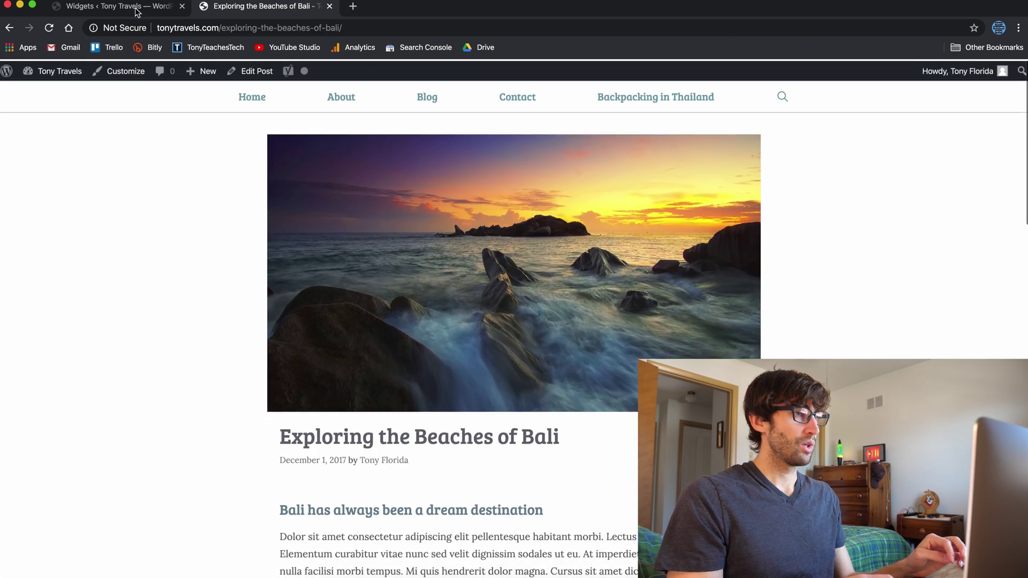
# Step: Expand the Recent Posts widget's settings, then reload the Bali post and return to the homepage
pyautogui.click(123, 6)
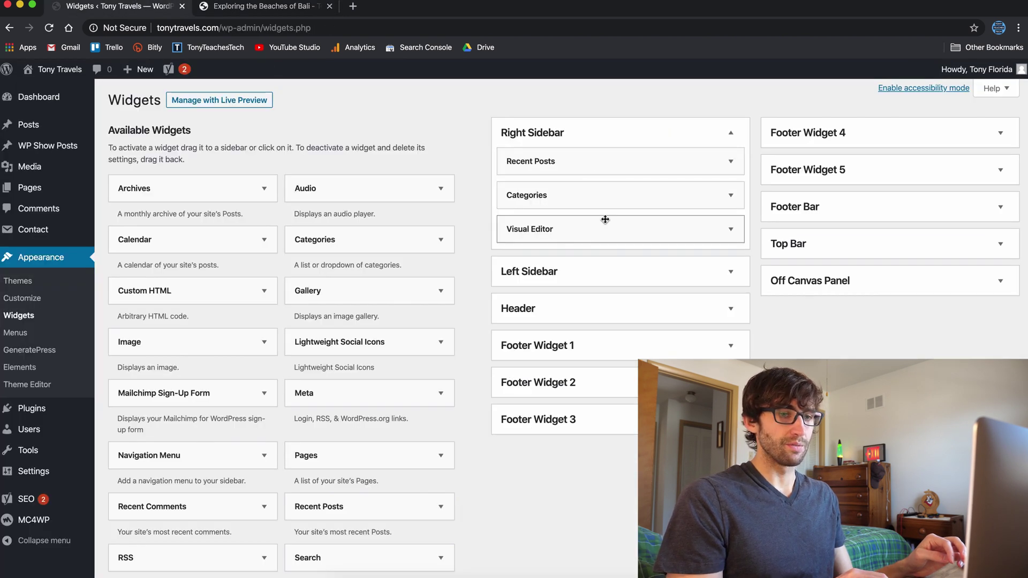
pyautogui.click(630, 159)
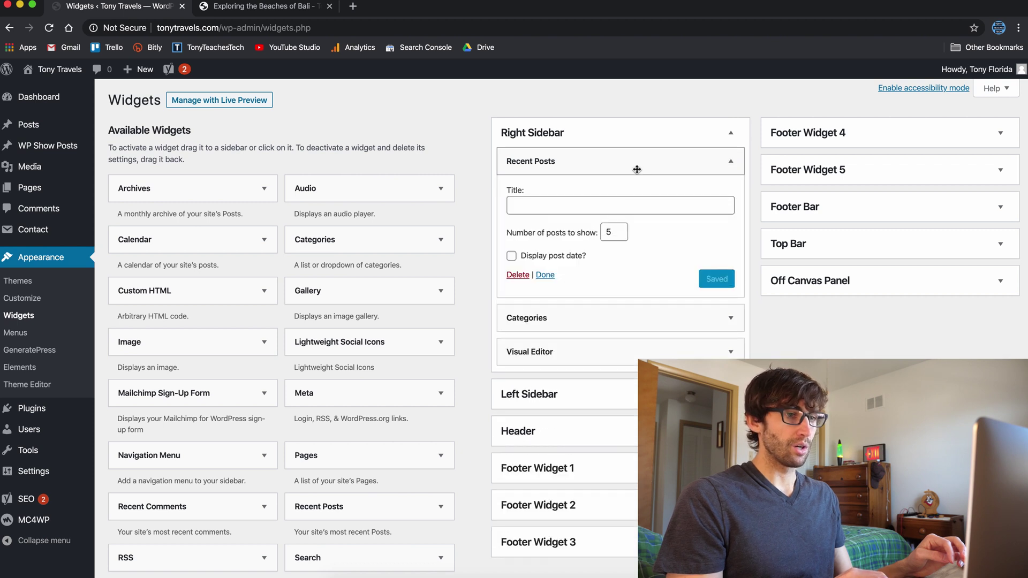
pyautogui.click(225, 8)
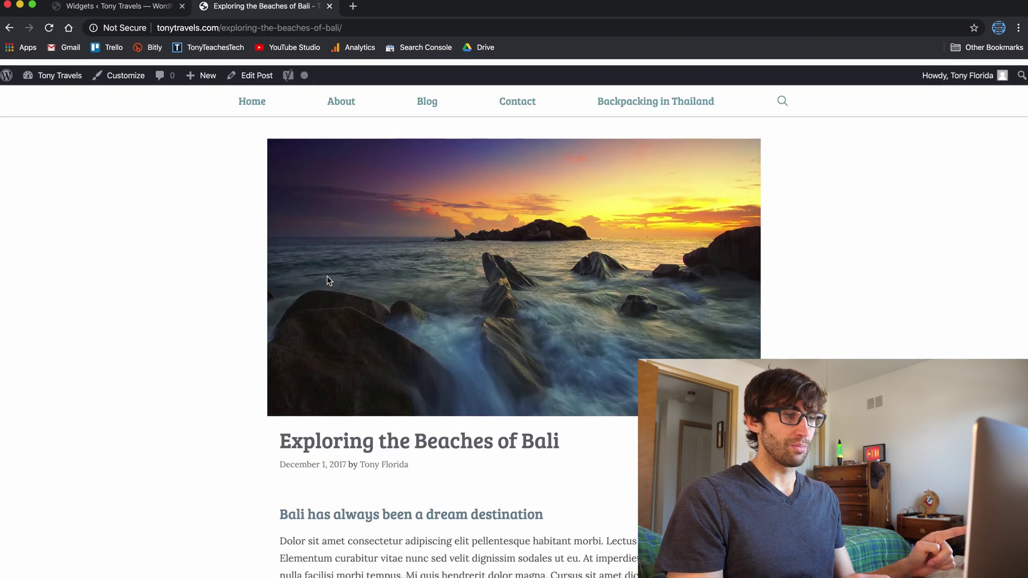
pyautogui.click(49, 28)
pyautogui.click(247, 98)
# Step: Delete Backpacking in Thailand from the Main Menu, keeping Home, About, Blog and Contact, and save it
pyautogui.click(145, 11)
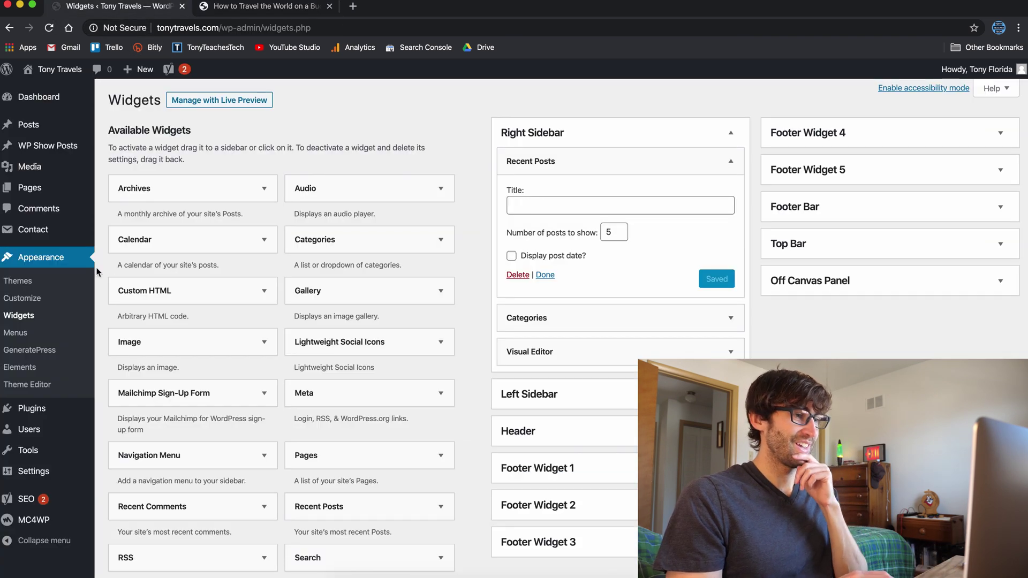
pyautogui.click(49, 334)
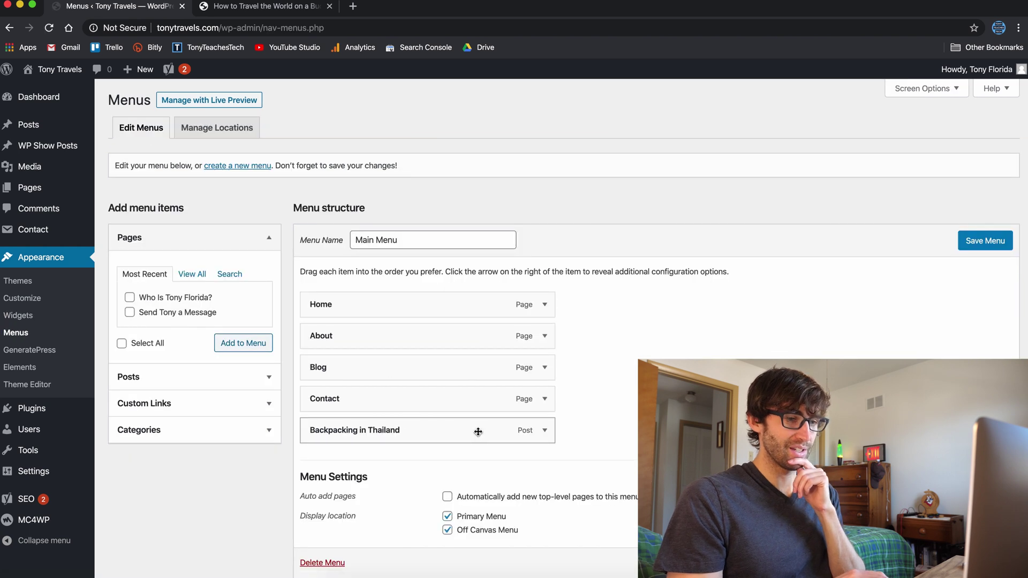
pyautogui.click(545, 431)
pyautogui.scroll(-2, 375, 428)
pyautogui.click(315, 471)
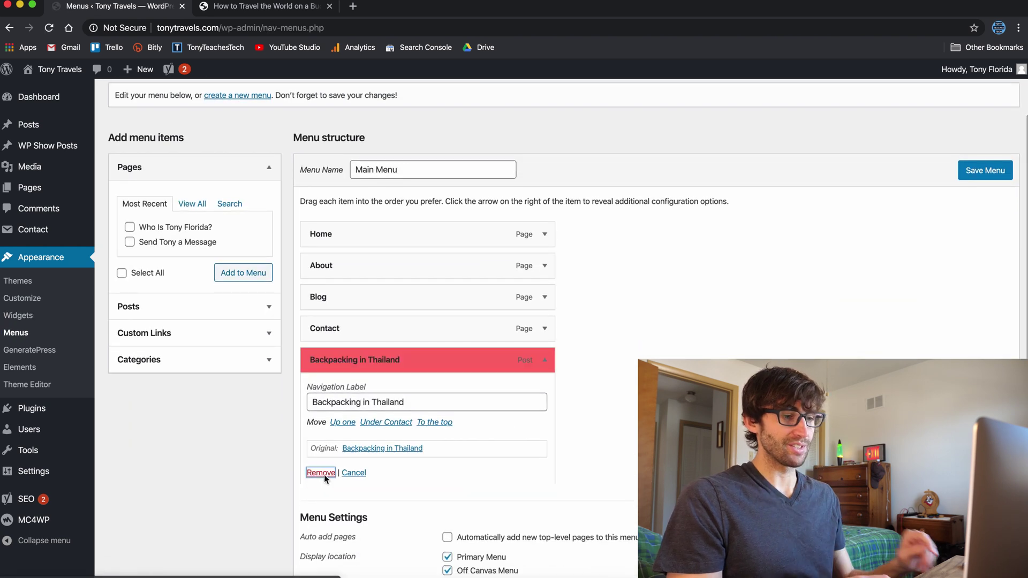
pyautogui.click(995, 228)
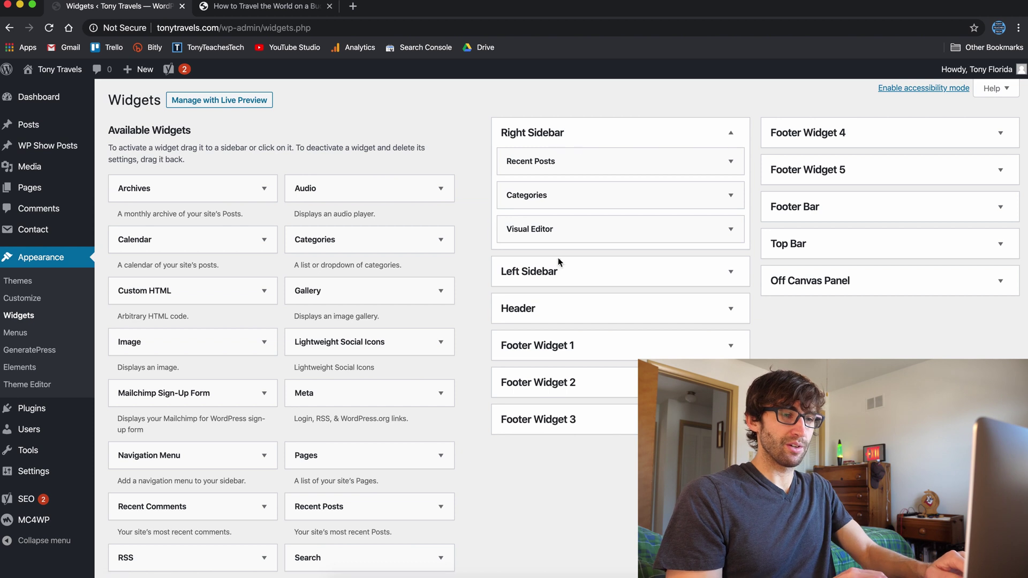
# Step: Expand the Left Sidebar's first Visual Editor widget and select the image file name in its HTML
pyautogui.click(563, 270)
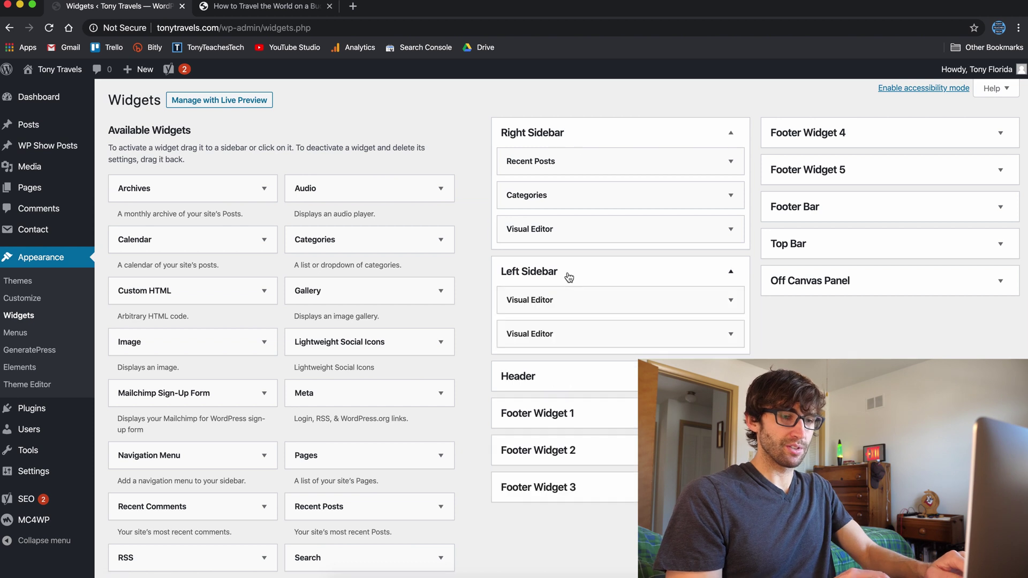
pyautogui.click(568, 304)
pyautogui.scroll(-2, 568, 305)
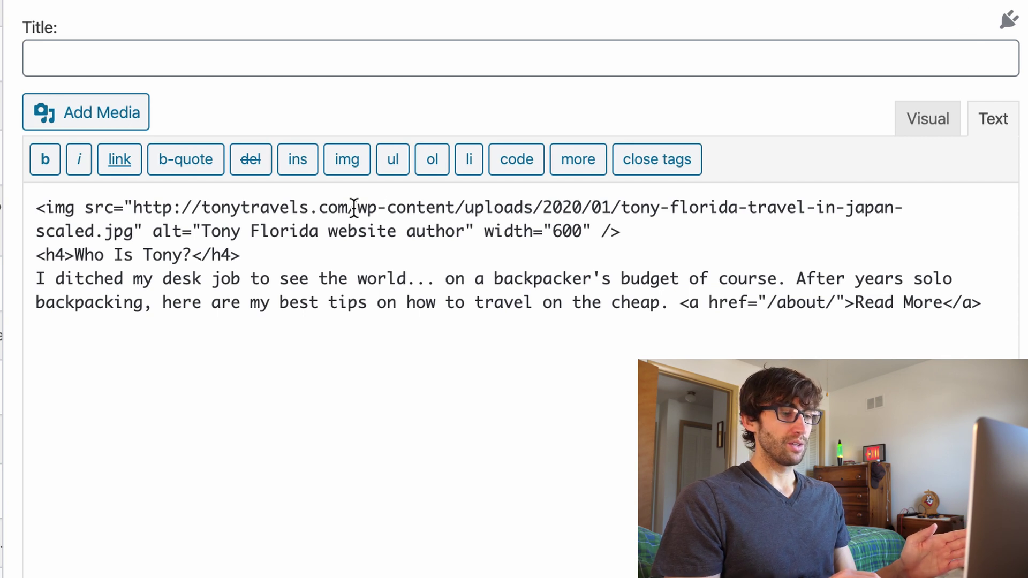
pyautogui.moveTo(623, 207); pyautogui.dragTo(312, 228)
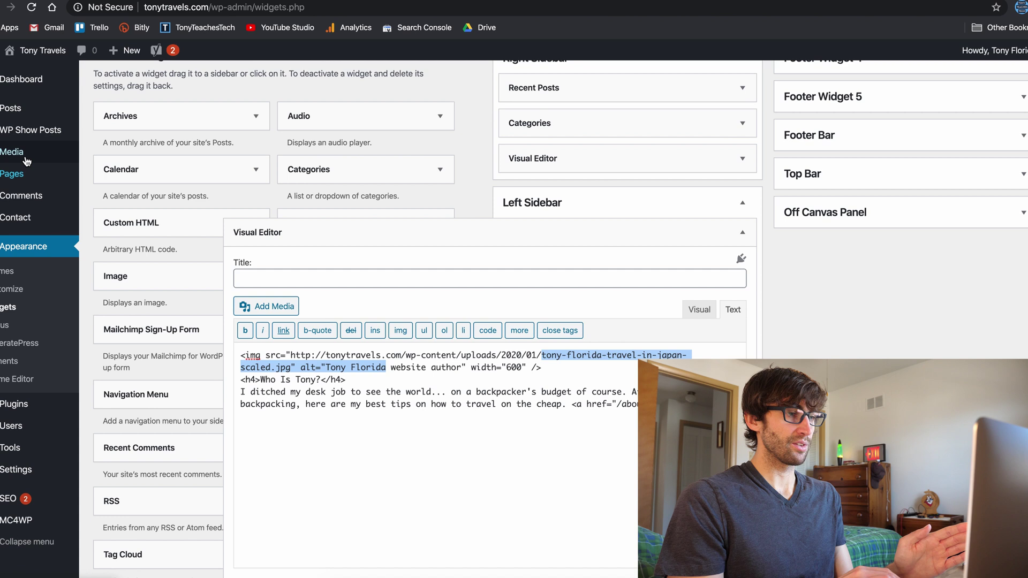
# Step: Open the Media Library in a new tab and select the tony-florida-travel-in-japan-scaled.jpg image's full URL
pyautogui.rightClick(47, 167)
pyautogui.click(80, 173)
pyautogui.click(259, 6)
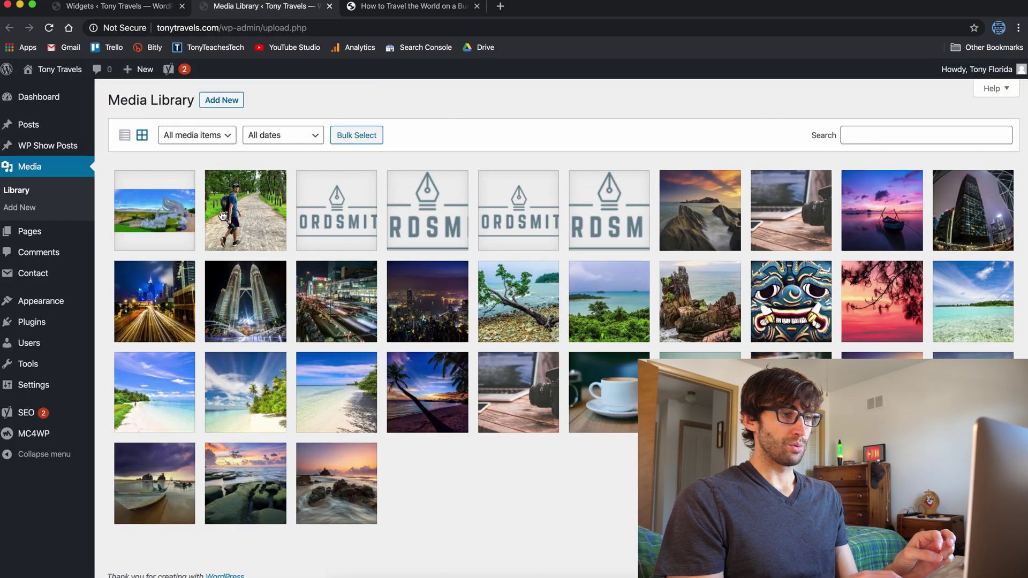
pyautogui.click(222, 215)
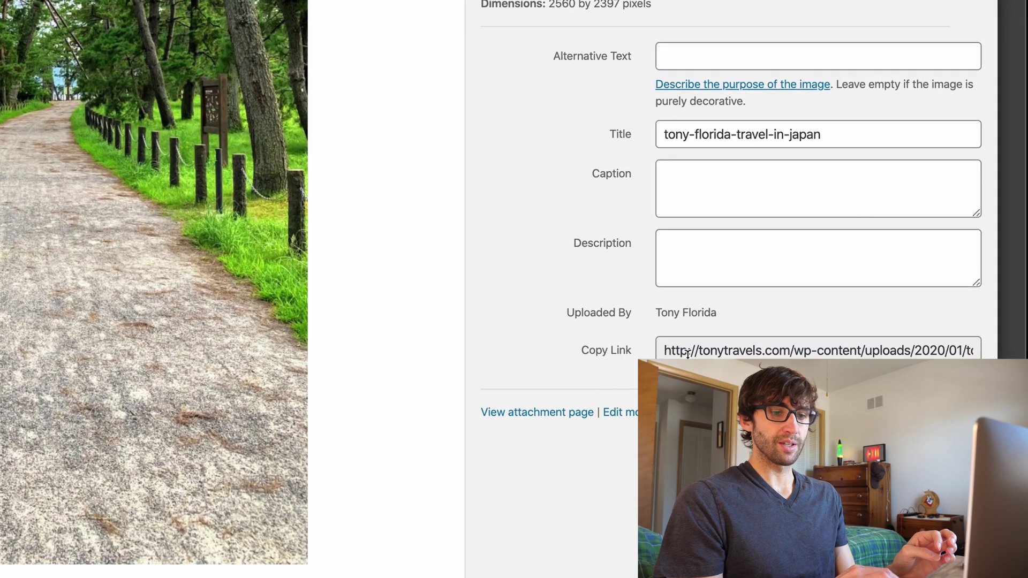
pyautogui.click(872, 399)
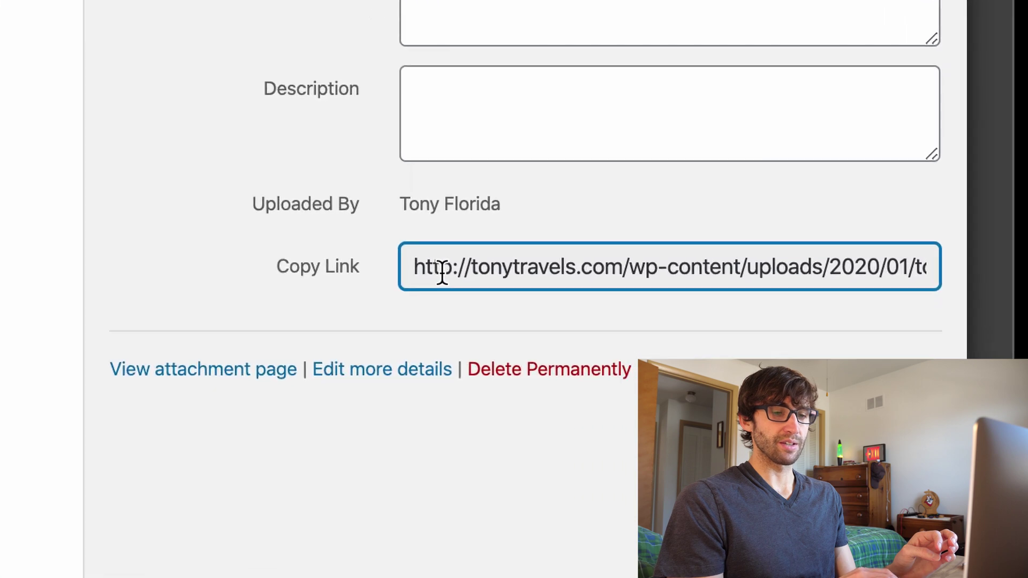
pyautogui.moveTo(538, 308); pyautogui.dragTo(956, 307)
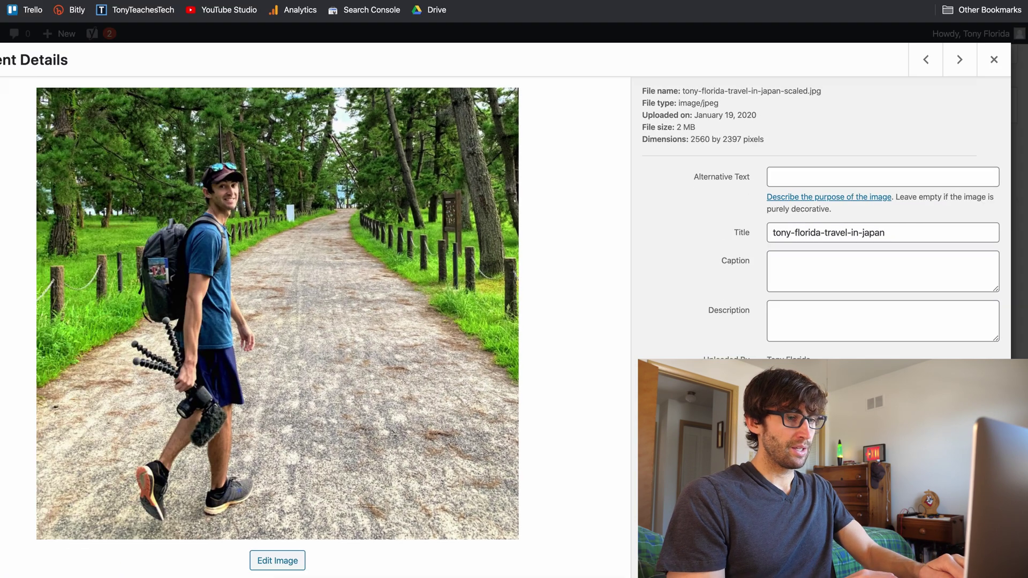
pyautogui.click(371, 11)
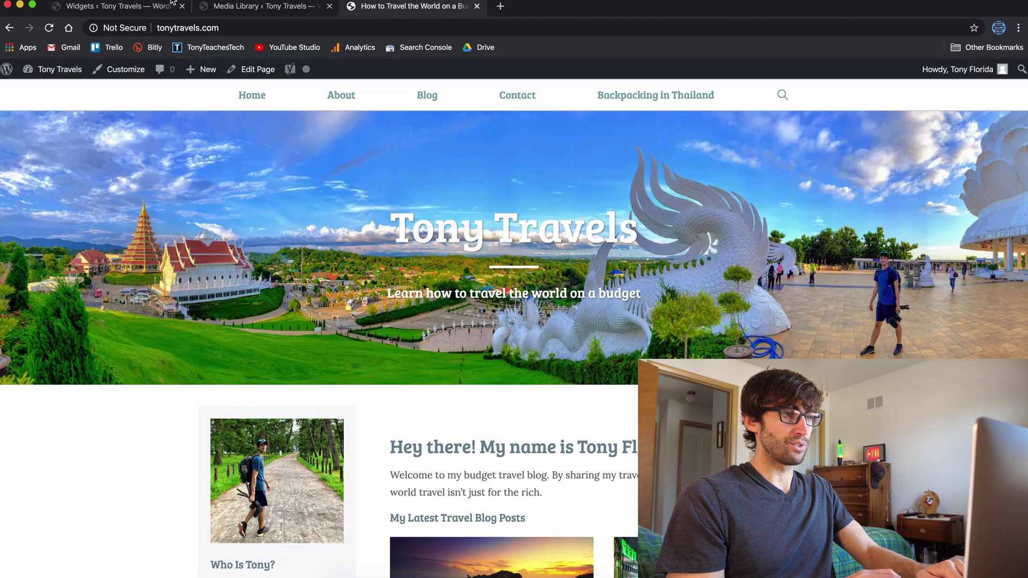
pyautogui.click(171, 4)
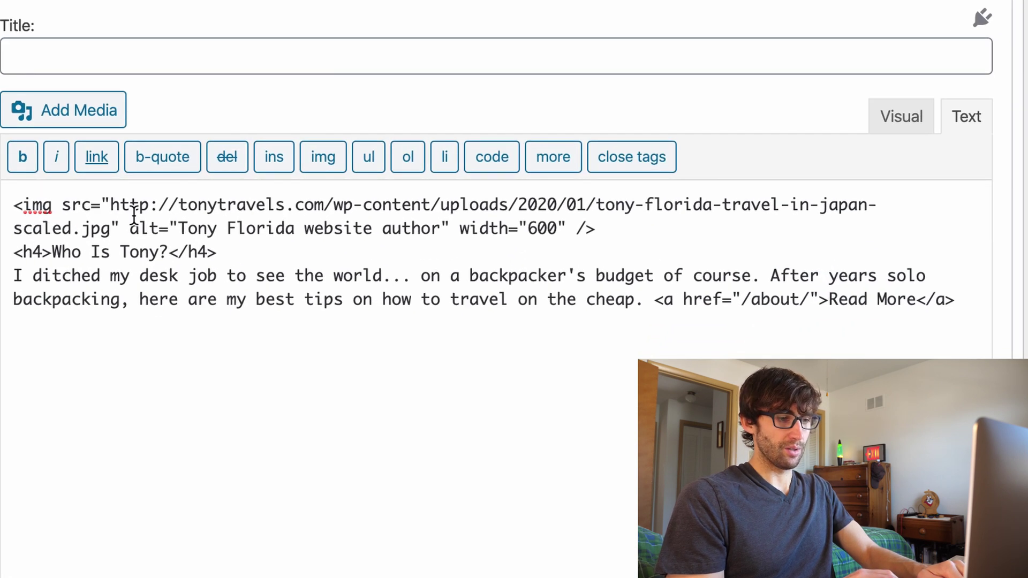
# Step: Select the image URL and Who Is Tony? paragraph in the widget code, then close the Media Library tab
pyautogui.moveTo(110, 205); pyautogui.dragTo(97, 223)
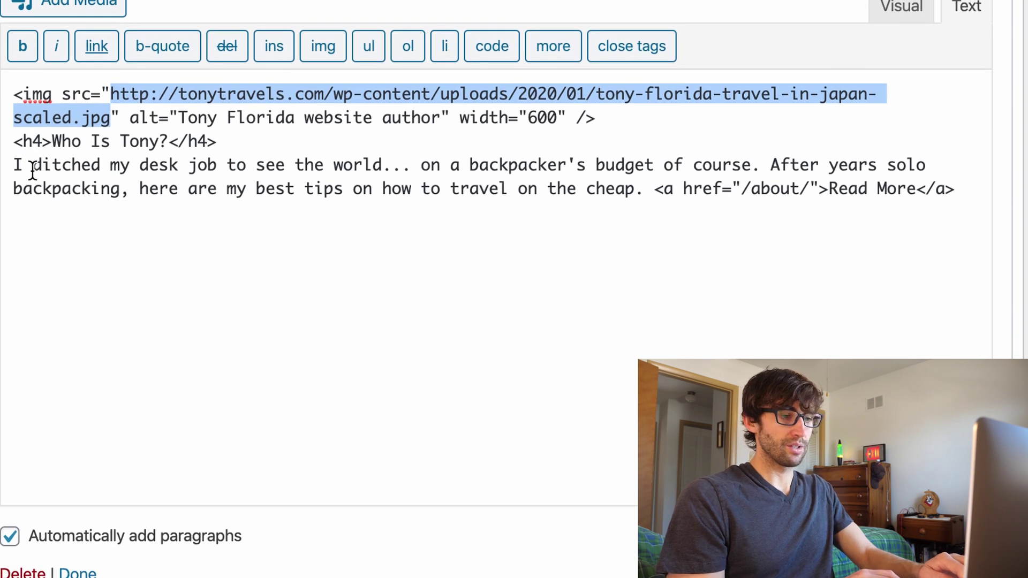
pyautogui.moveTo(16, 162); pyautogui.dragTo(645, 192)
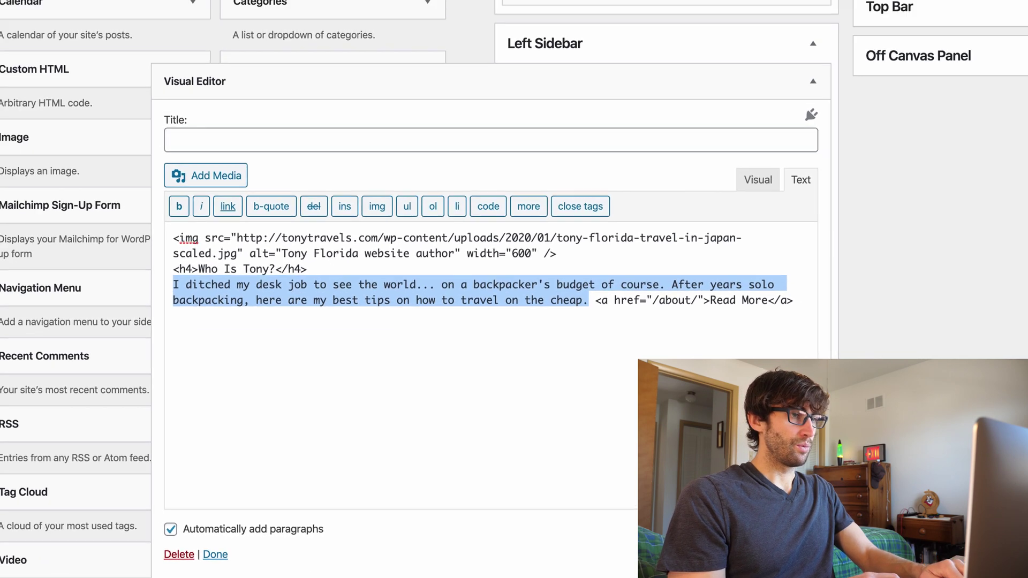
pyautogui.click(321, 8)
pyautogui.click(329, 6)
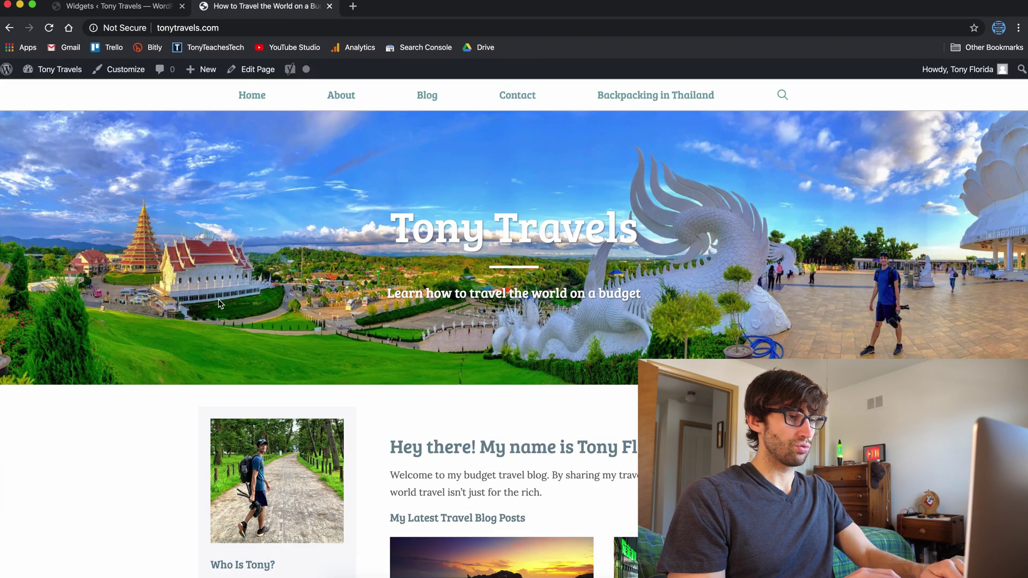
# Step: Compare the widget code with the homepage's Who Is Tony? sidebar box
pyautogui.scroll(-4, 219, 304)
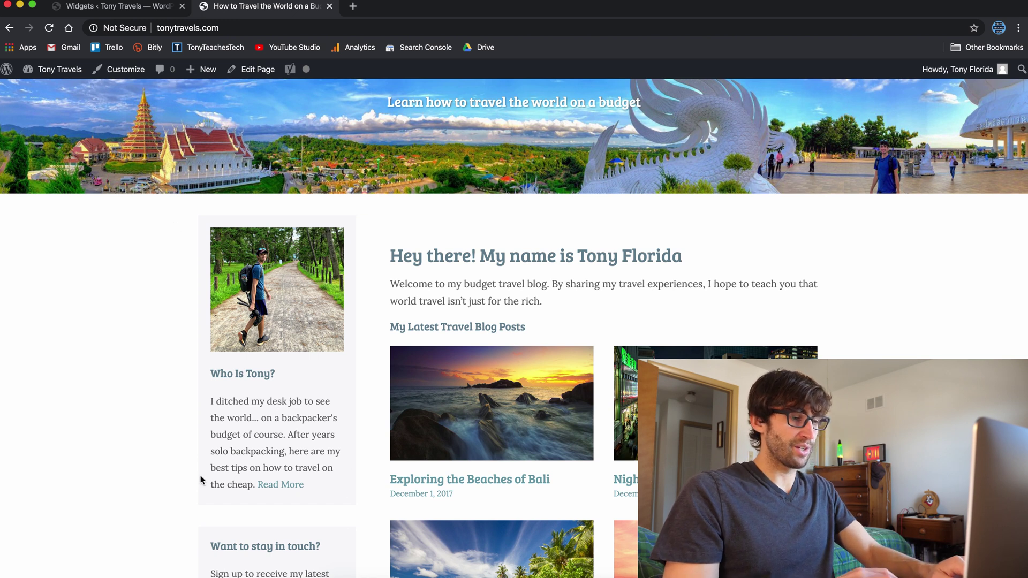
pyautogui.click(137, 6)
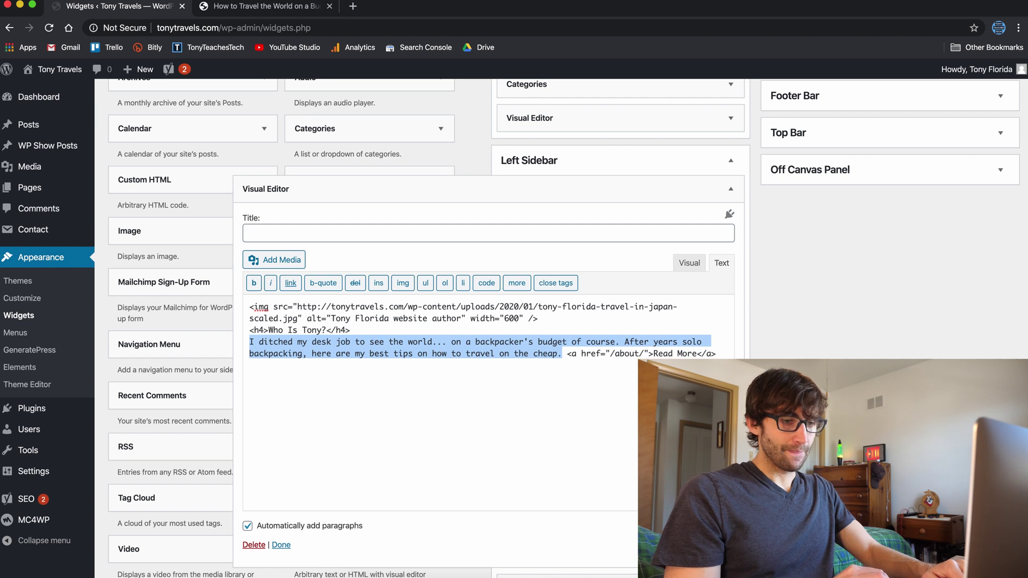
pyautogui.click(253, 7)
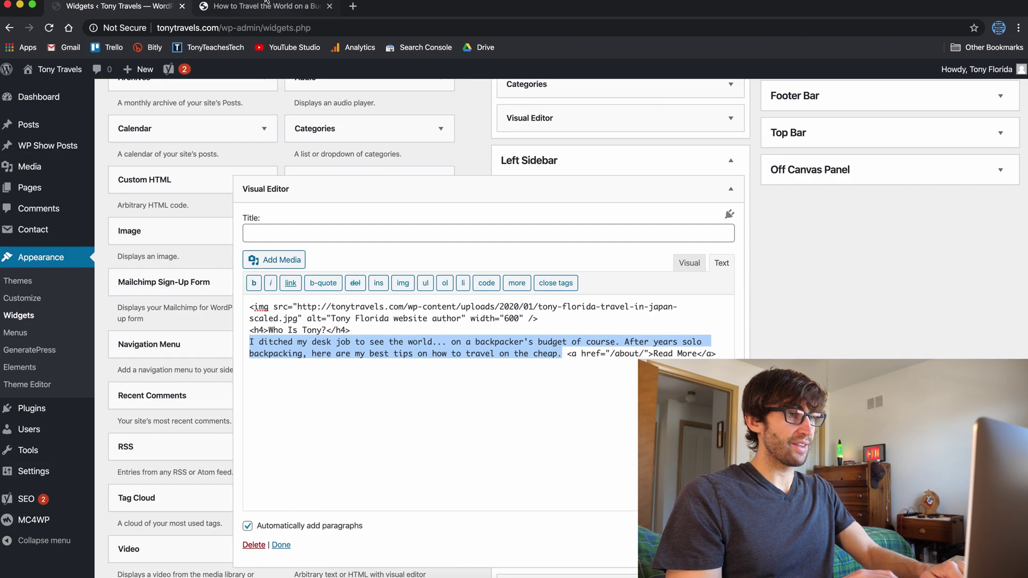
pyautogui.click(268, 6)
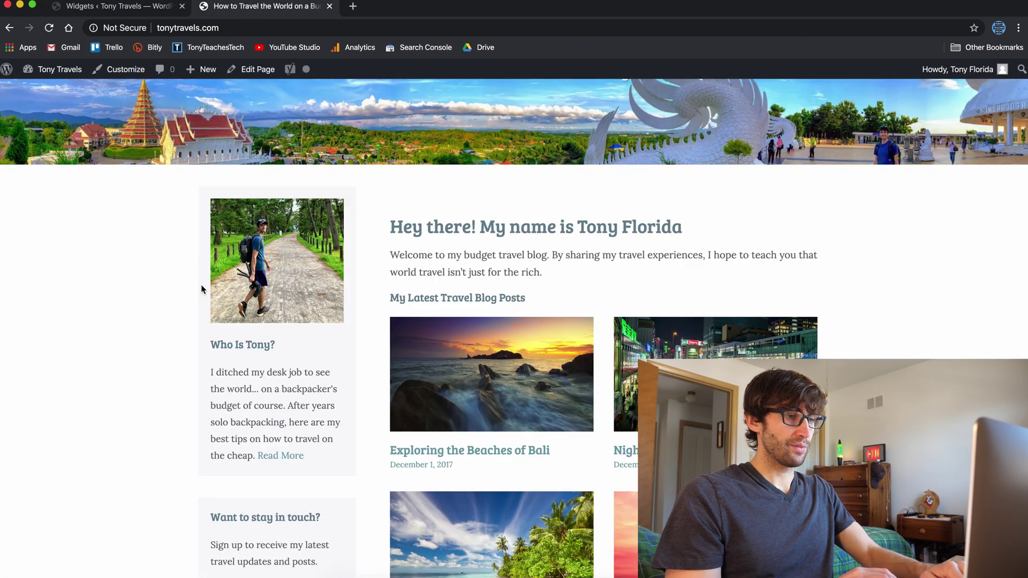
pyautogui.scroll(-3, 319, 395)
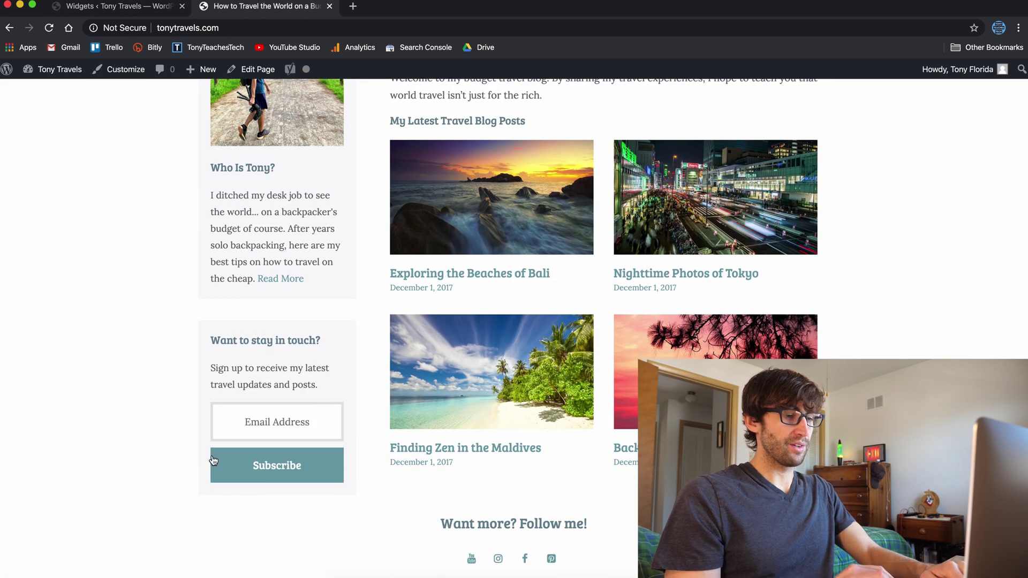
pyautogui.click(137, 9)
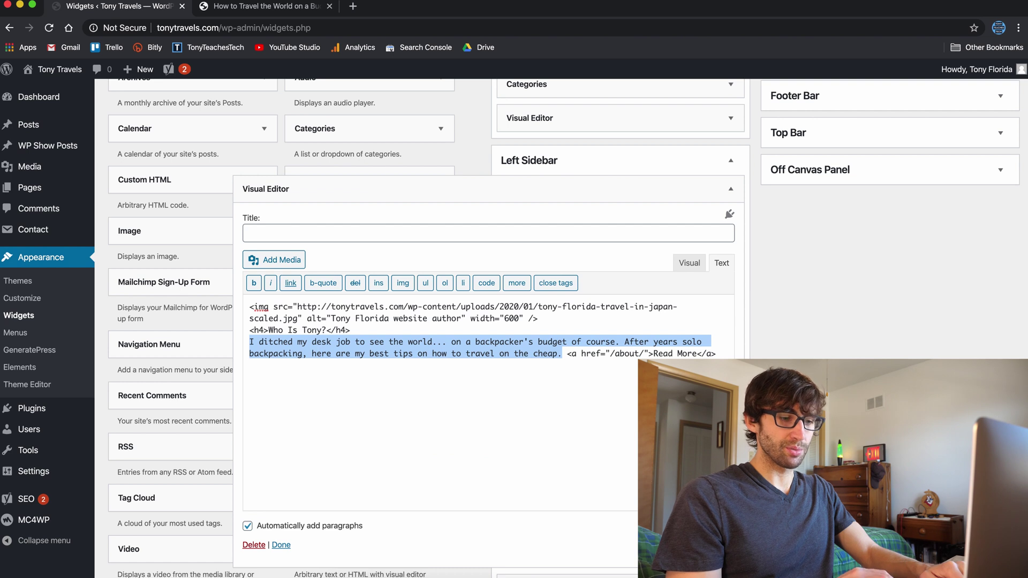
pyautogui.press('Right')
pyautogui.click(281, 546)
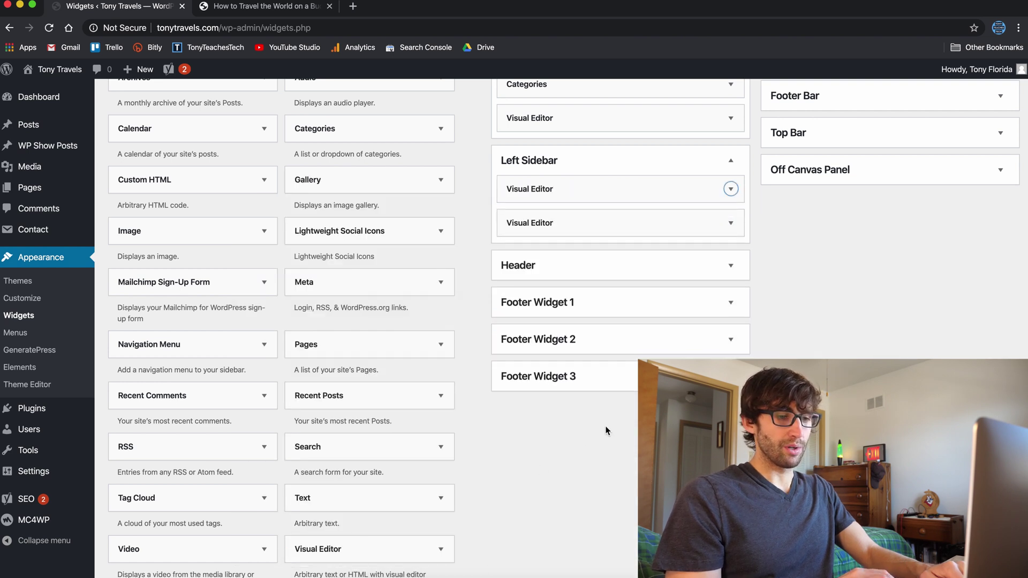
pyautogui.click(727, 225)
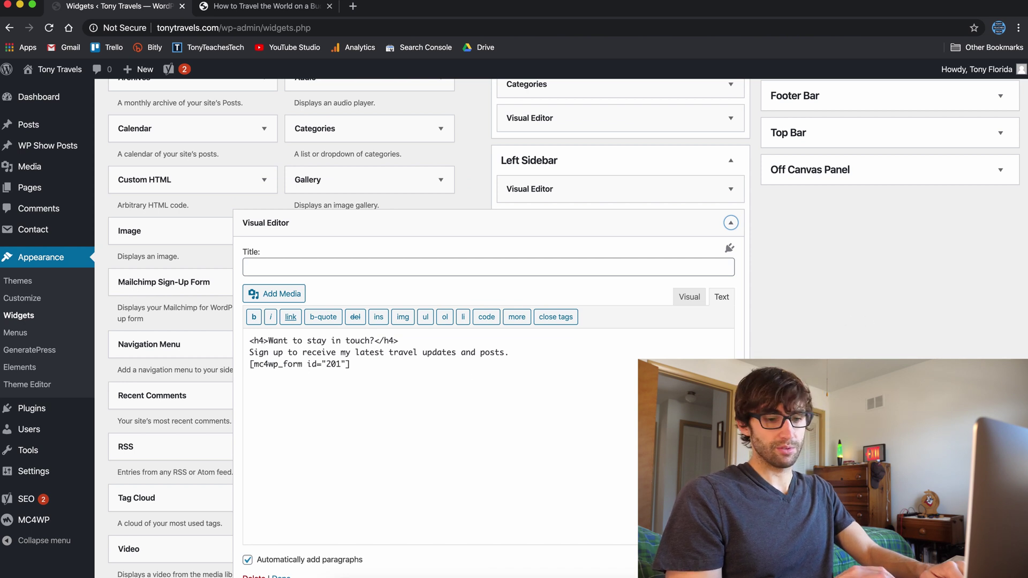
pyautogui.scroll(-2, 568, 327)
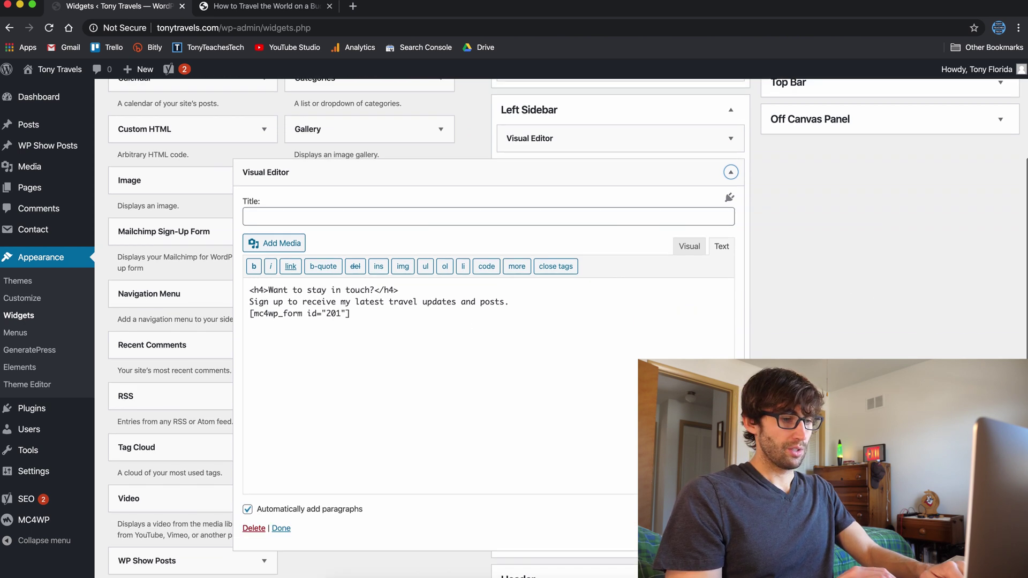
pyautogui.click(282, 529)
pyautogui.scroll(1, 522, 374)
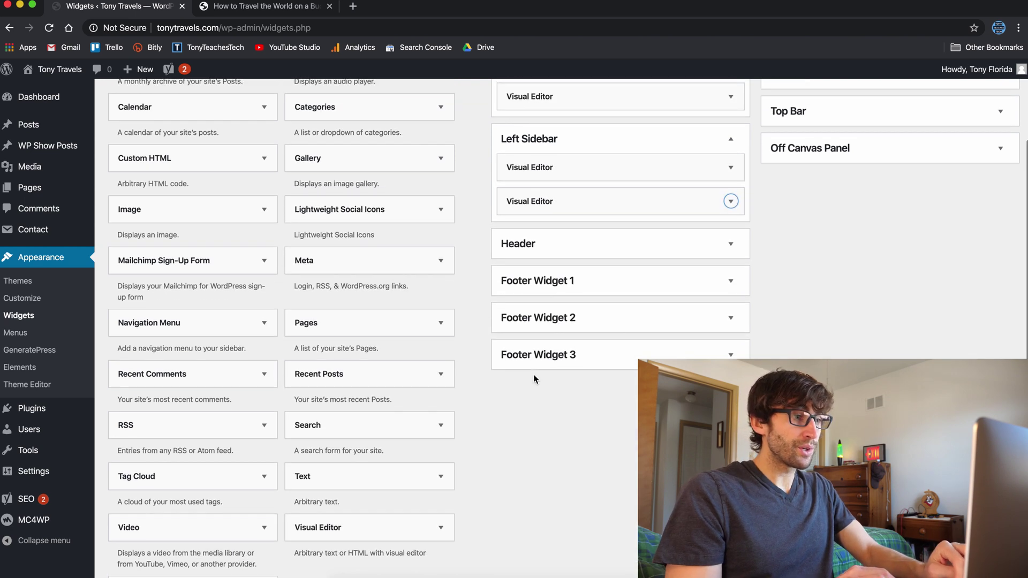
pyautogui.scroll(5, 533, 374)
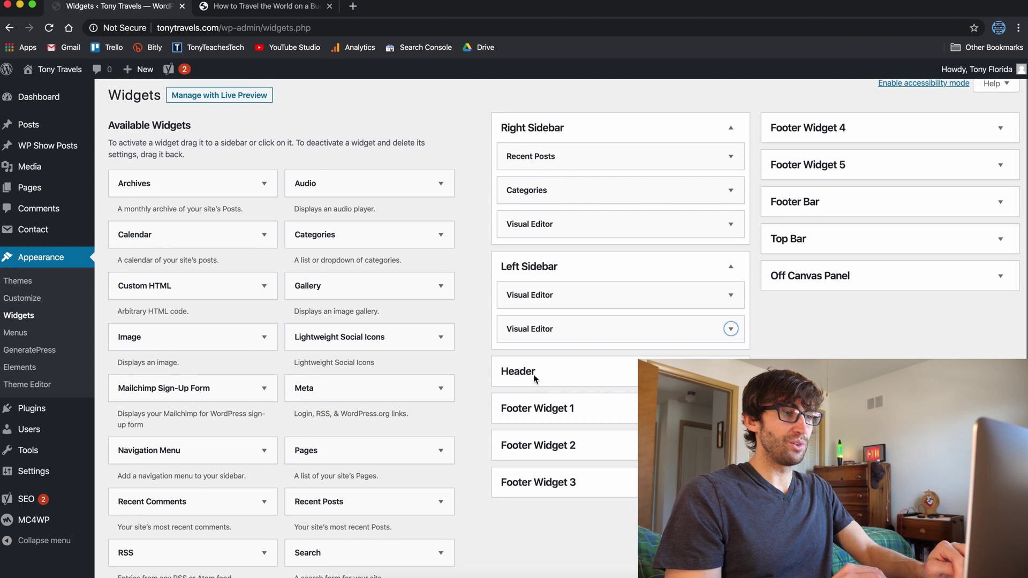
pyautogui.scroll(-8, 534, 375)
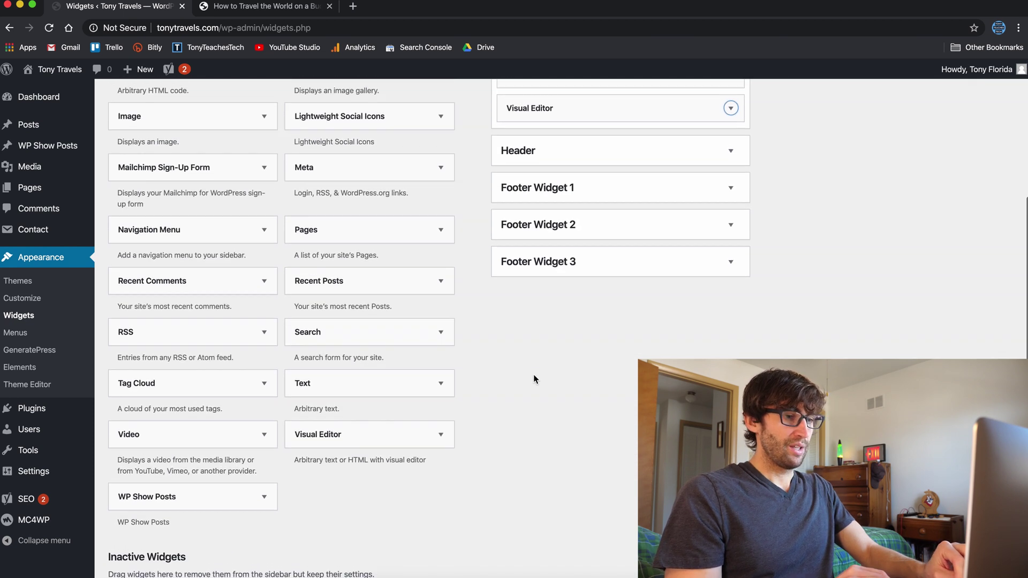
pyautogui.scroll(3, 533, 374)
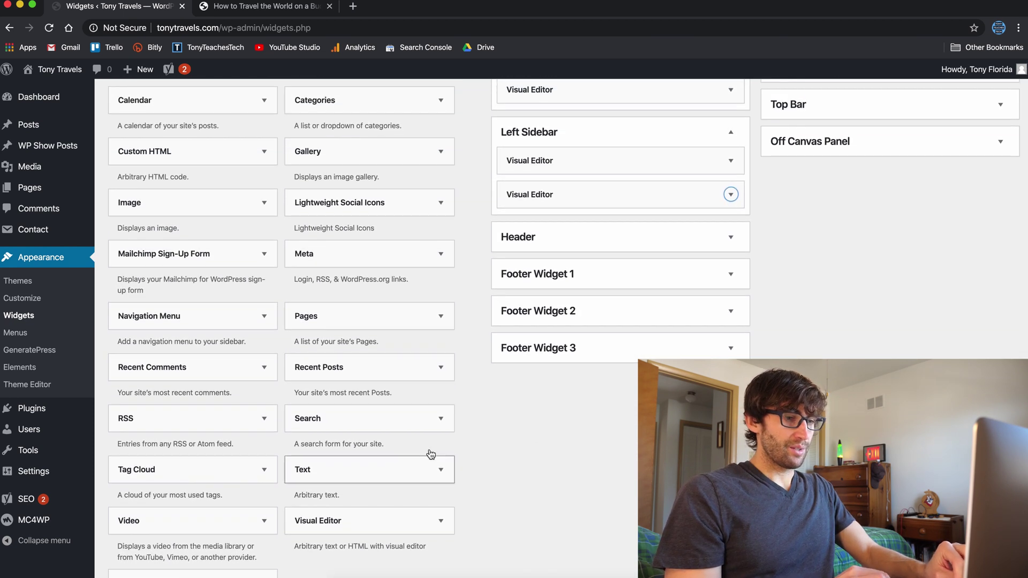
# Step: Place a Search widget in the Left Sidebar and save it with the title 'Search'
pyautogui.press('super+Tab')
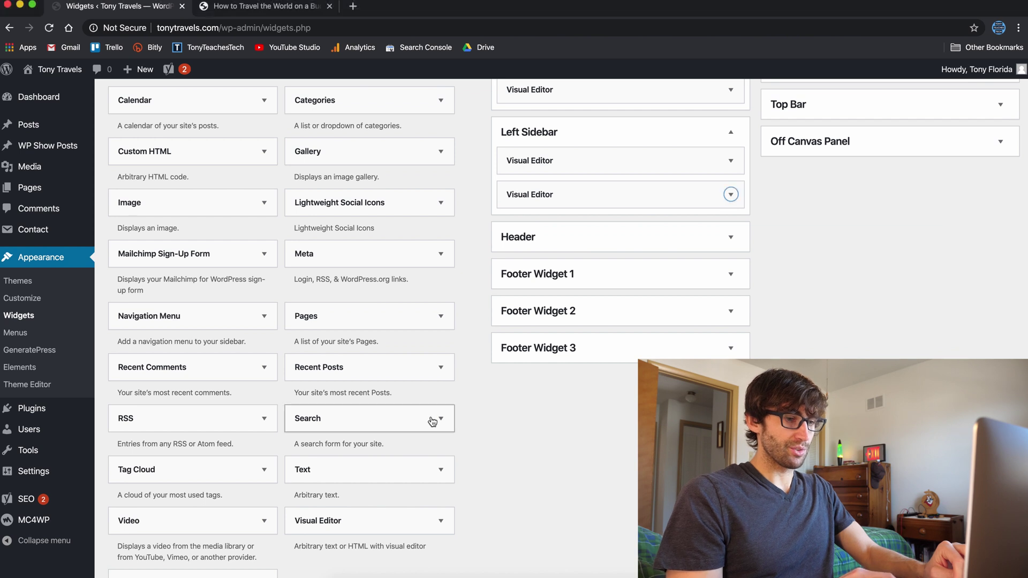
pyautogui.click(430, 420)
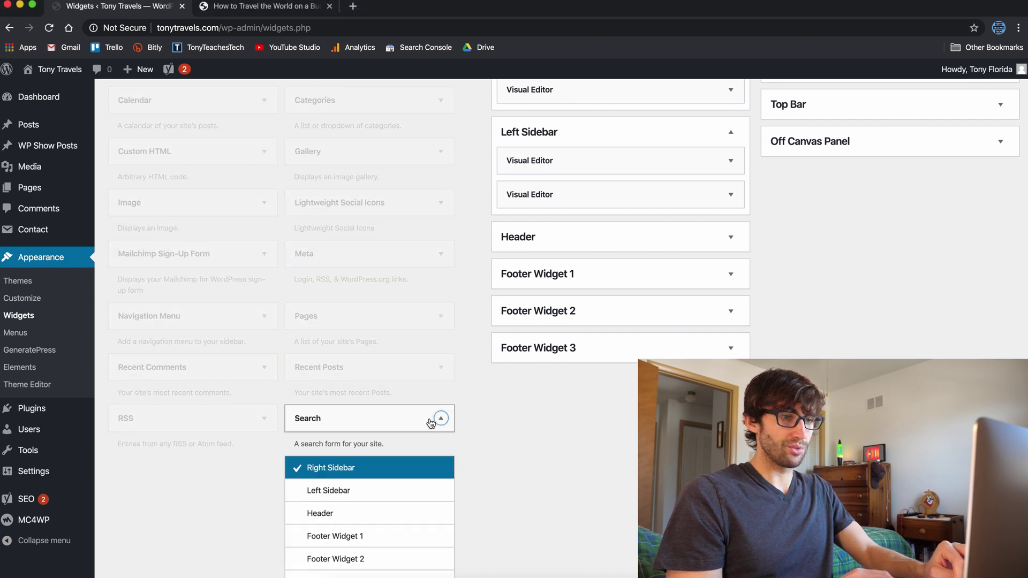
pyautogui.click(379, 488)
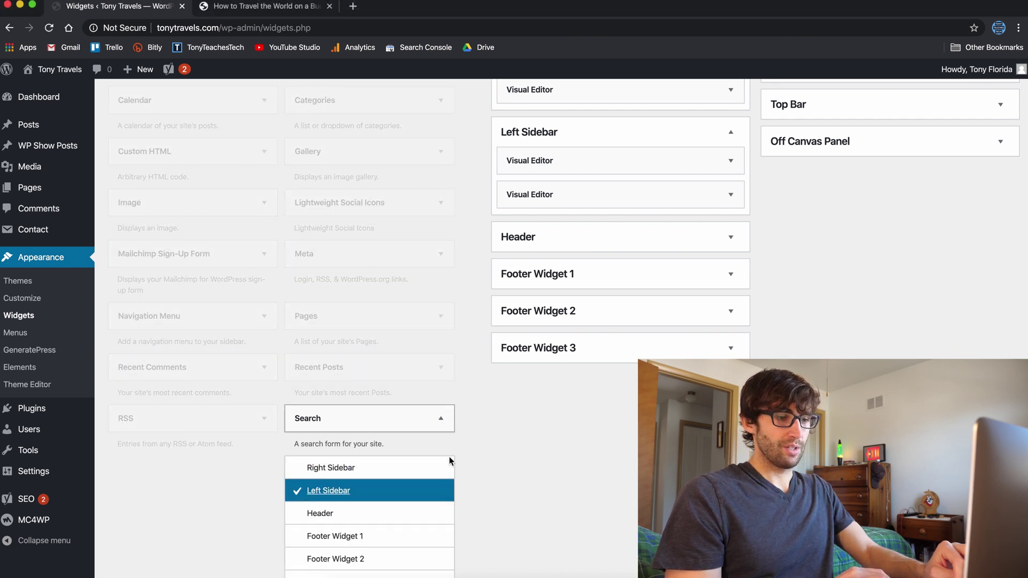
pyautogui.scroll(-2, 429, 490)
pyautogui.scroll(-3, 509, 499)
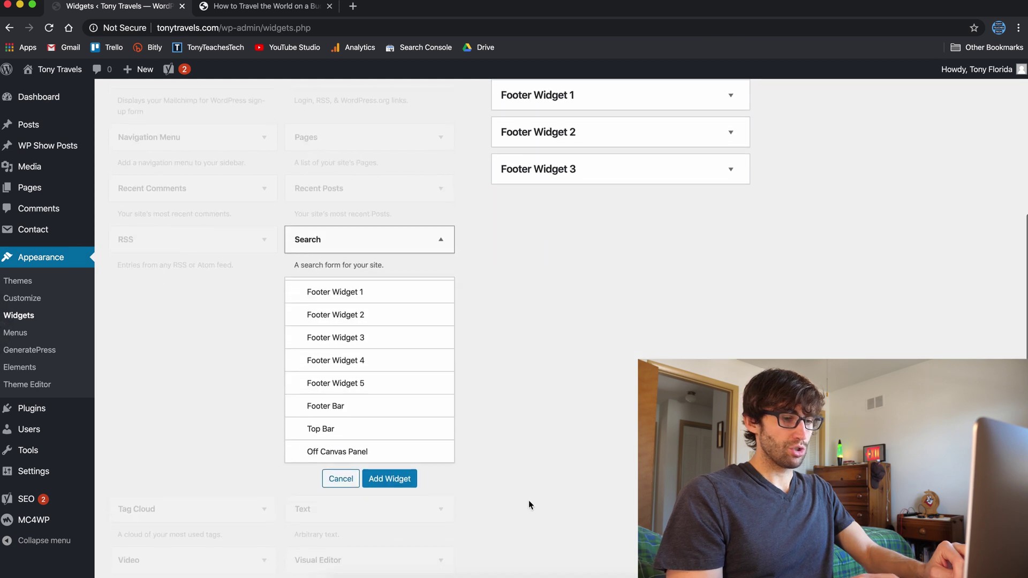
pyautogui.click(391, 475)
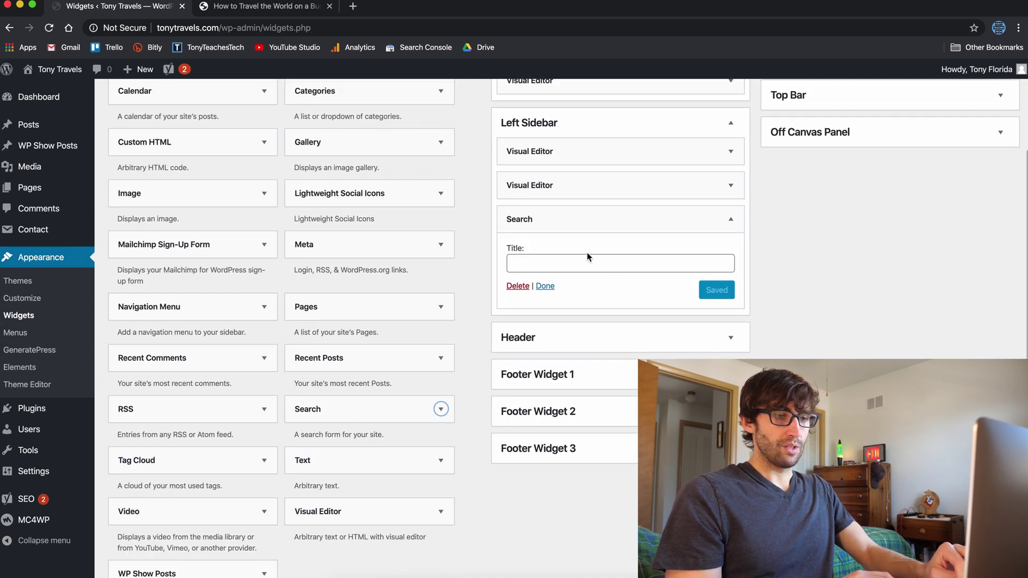
pyautogui.click(588, 262)
pyautogui.write('Search')
pyautogui.click(714, 289)
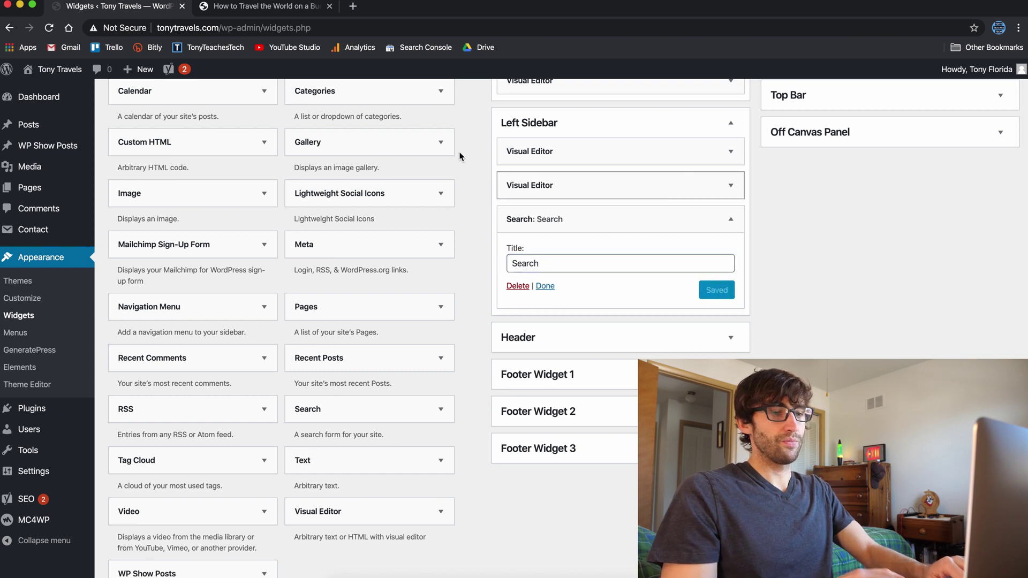
pyautogui.click(293, 6)
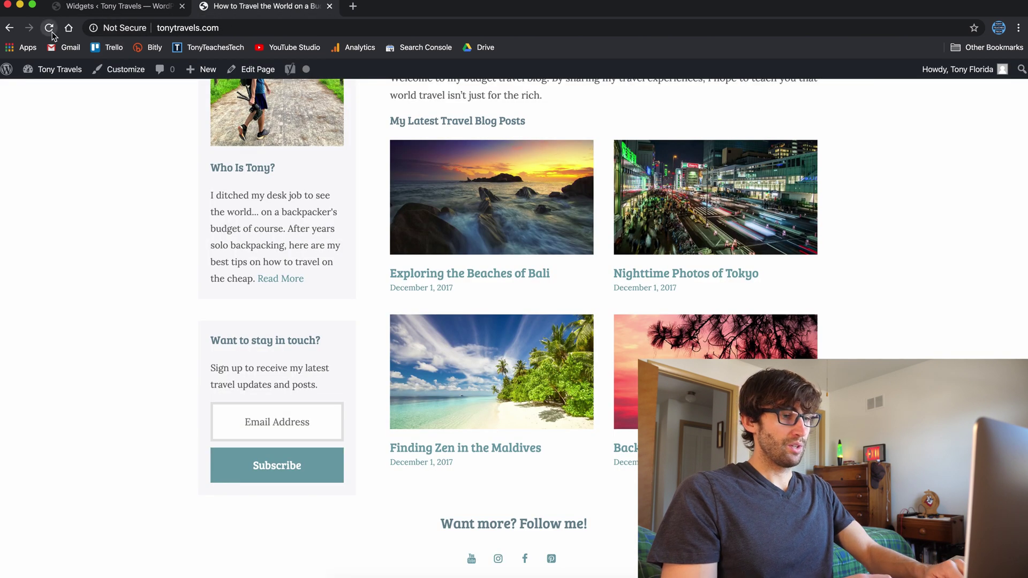
pyautogui.scroll(-5, 218, 259)
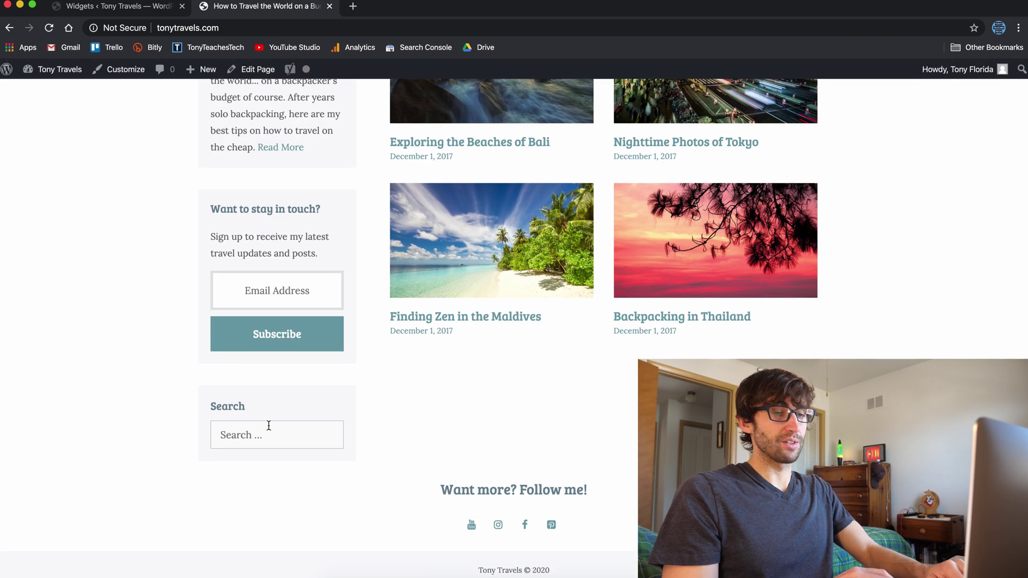
pyautogui.scroll(10, 269, 426)
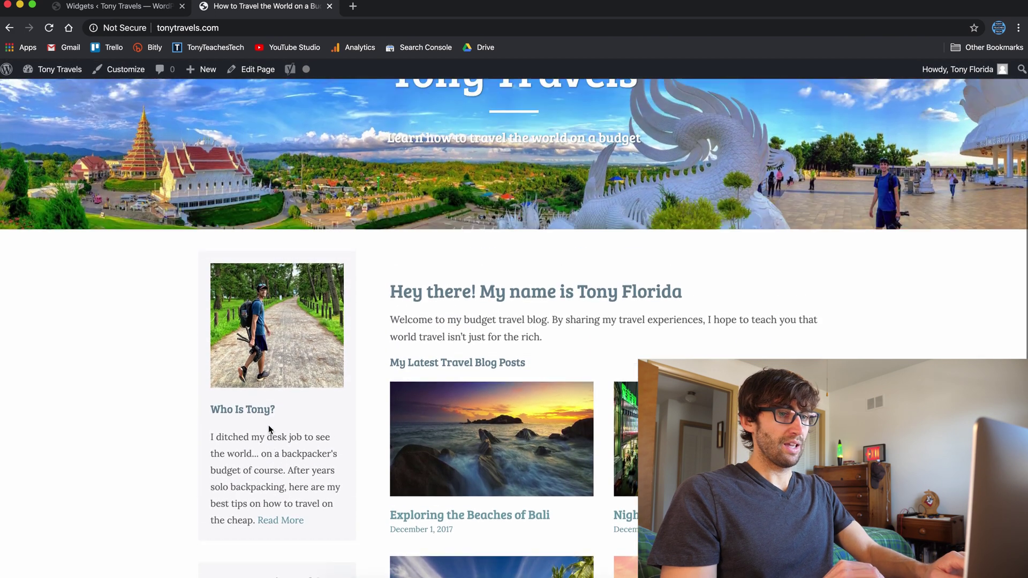
pyautogui.scroll(-10, 269, 426)
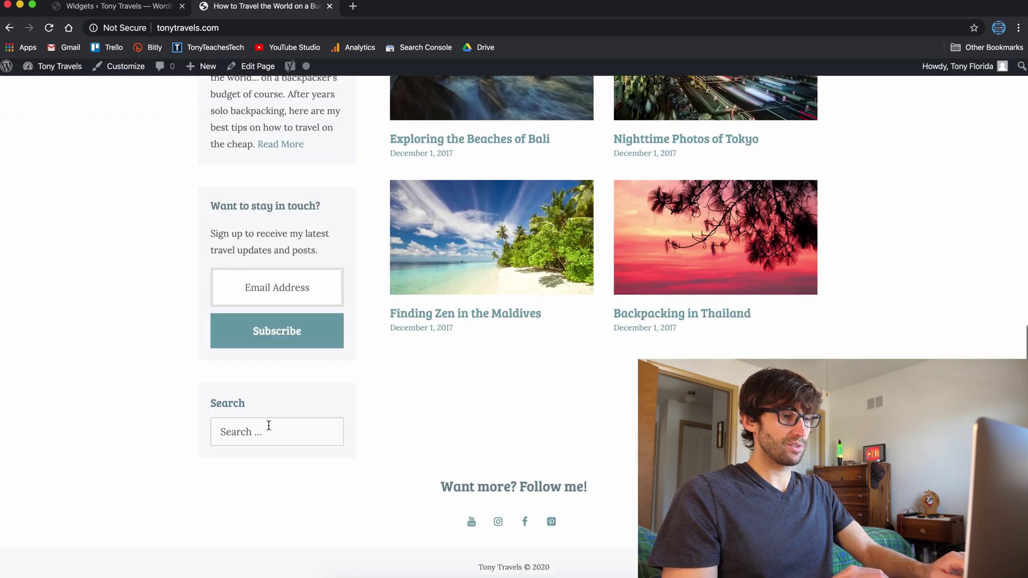
pyautogui.scroll(5, 304, 405)
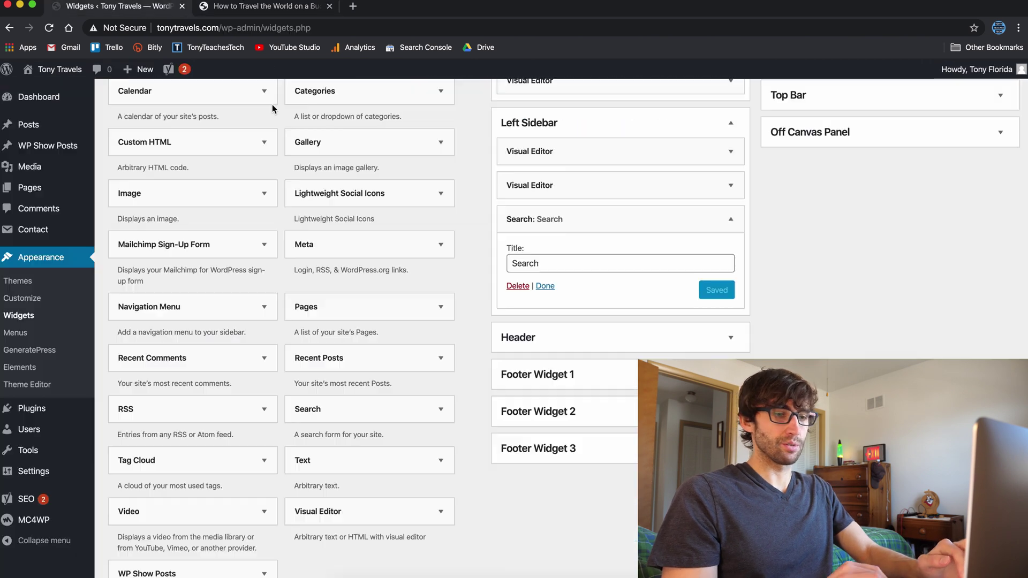
pyautogui.click(152, 8)
# Step: Delete the Search widget, then search the live blog for 'thailand' using the header search icon
pyautogui.click(517, 286)
pyautogui.scroll(4, 739, 275)
pyautogui.click(307, 7)
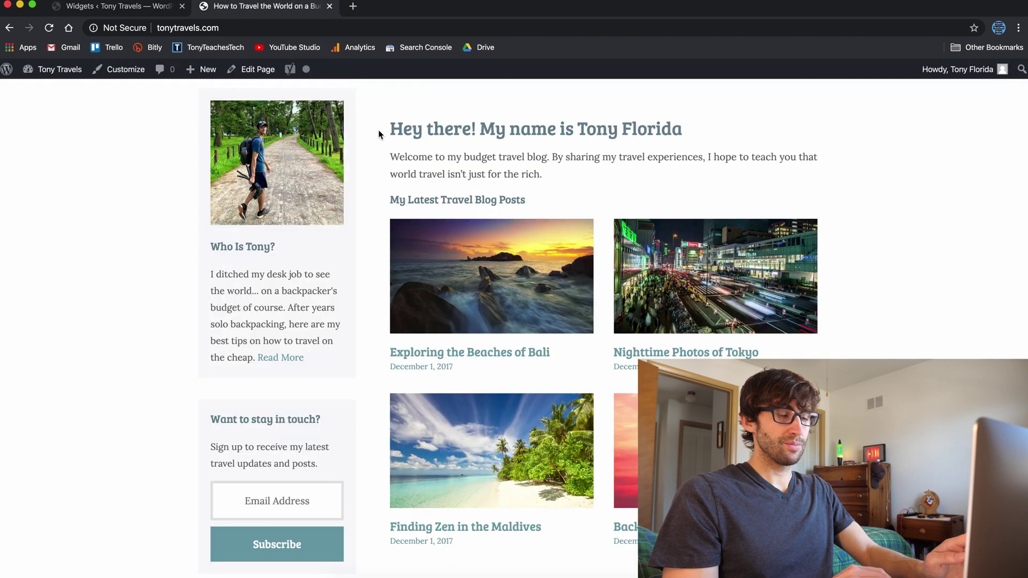
pyautogui.scroll(5, 379, 134)
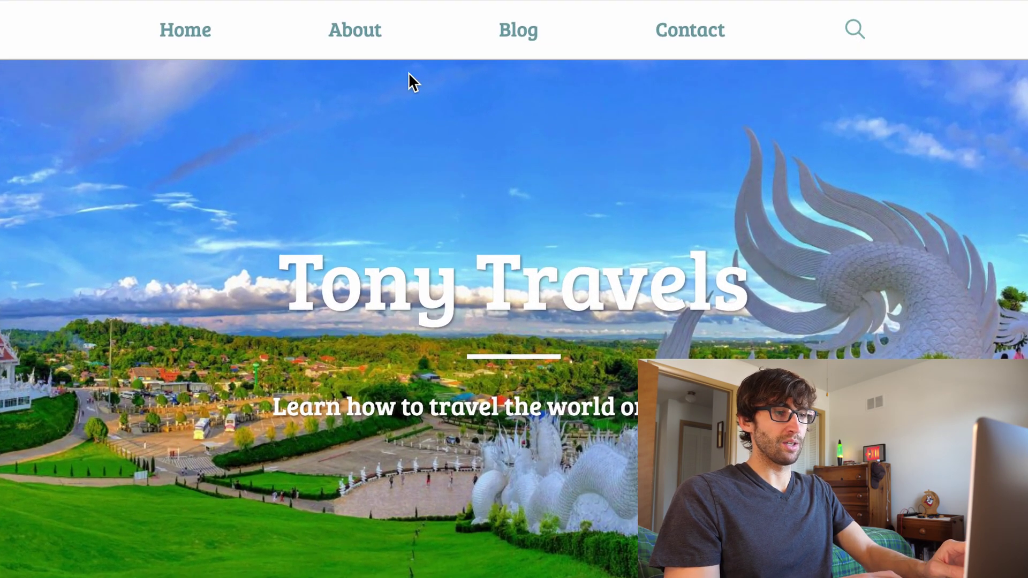
pyautogui.click(853, 31)
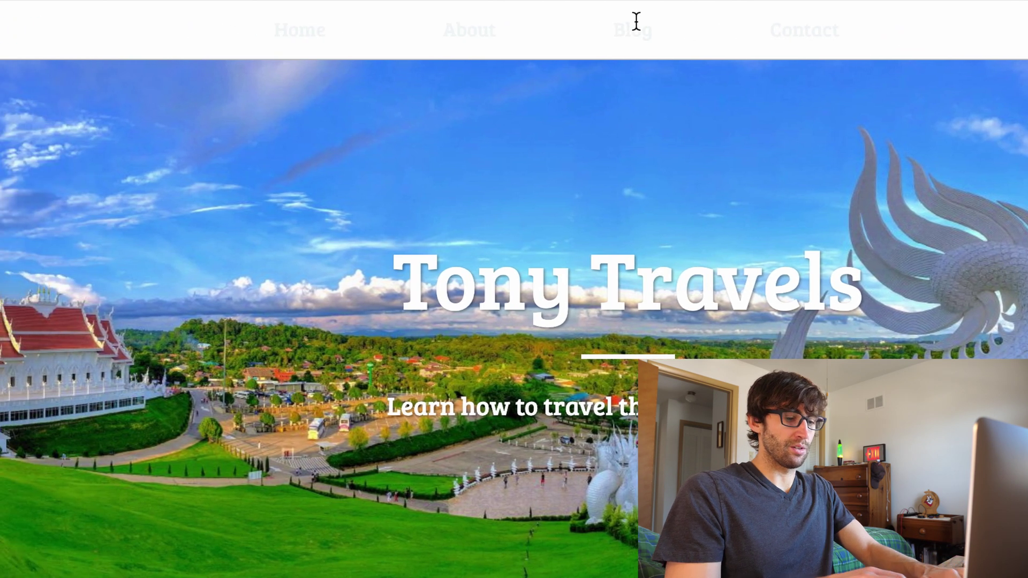
pyautogui.write('th')
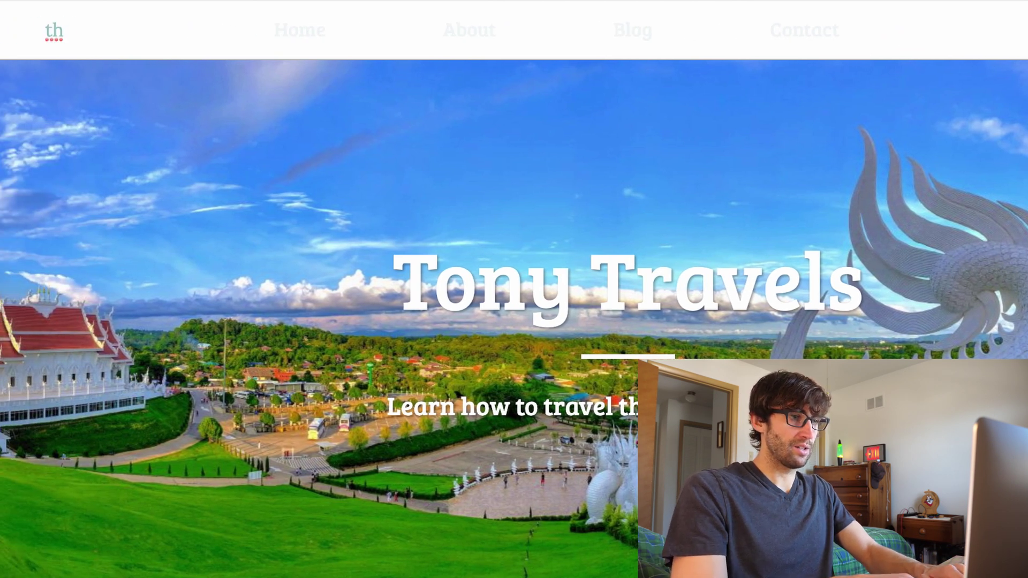
pyautogui.write('ailand')
pyautogui.press('Return')
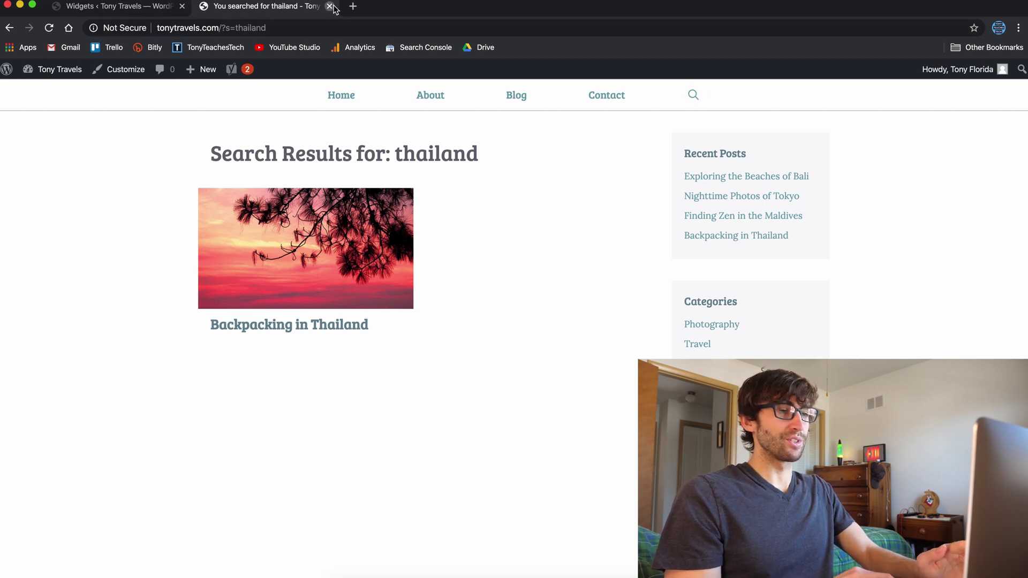
# Step: Open the Customizer's Menus panel and view the Main Menu's items
pyautogui.click(146, 9)
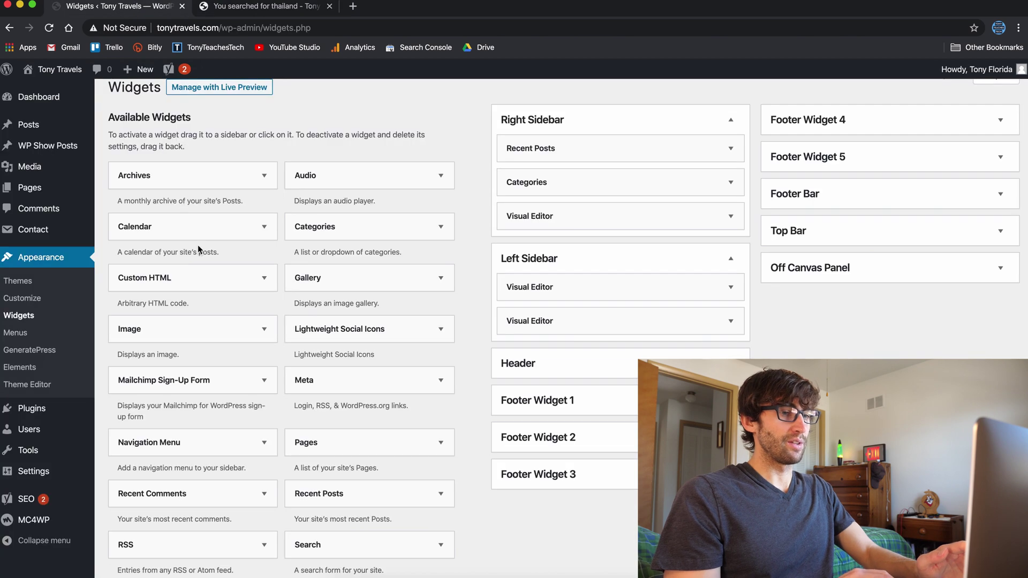
pyautogui.scroll(1, 199, 250)
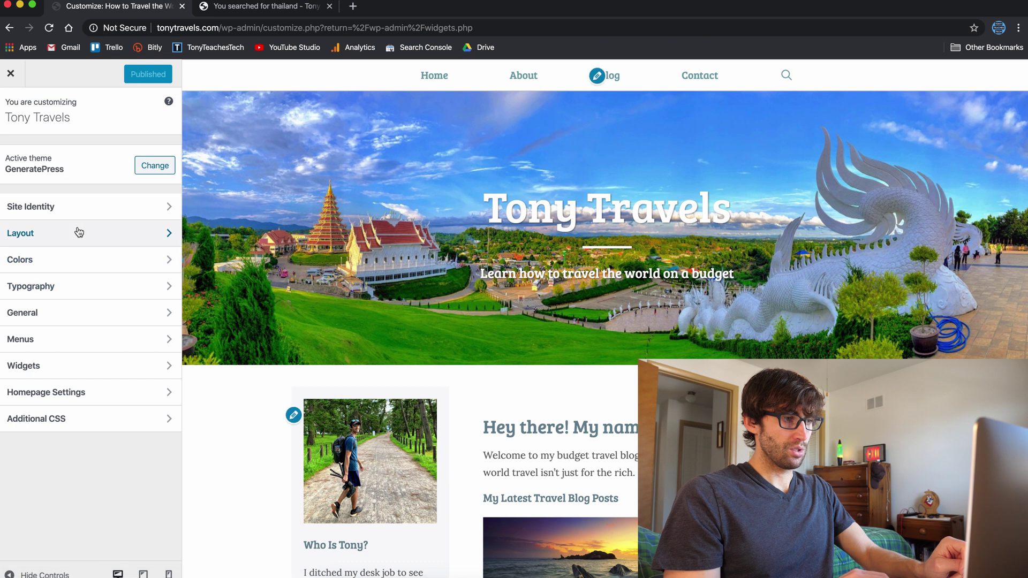
pyautogui.click(89, 337)
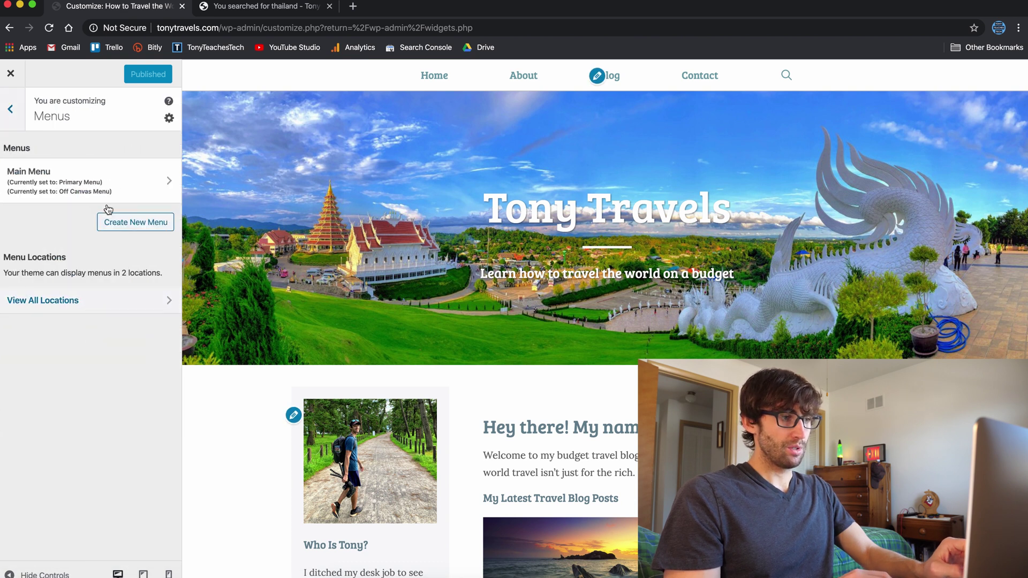
pyautogui.click(143, 172)
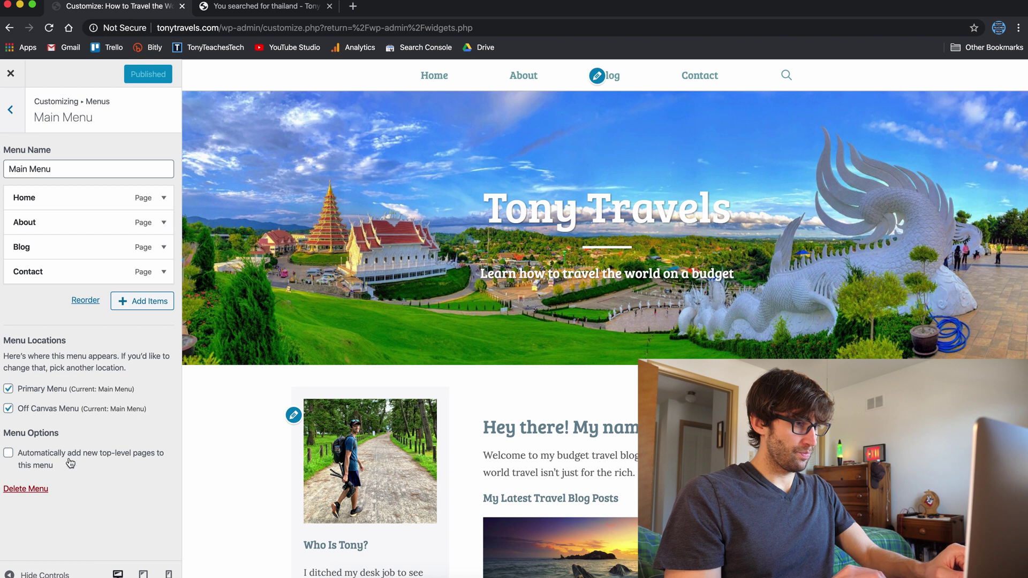
# Step: Check that Main Menu is assigned to both the Primary and Off Canvas menu locations
pyautogui.click(13, 118)
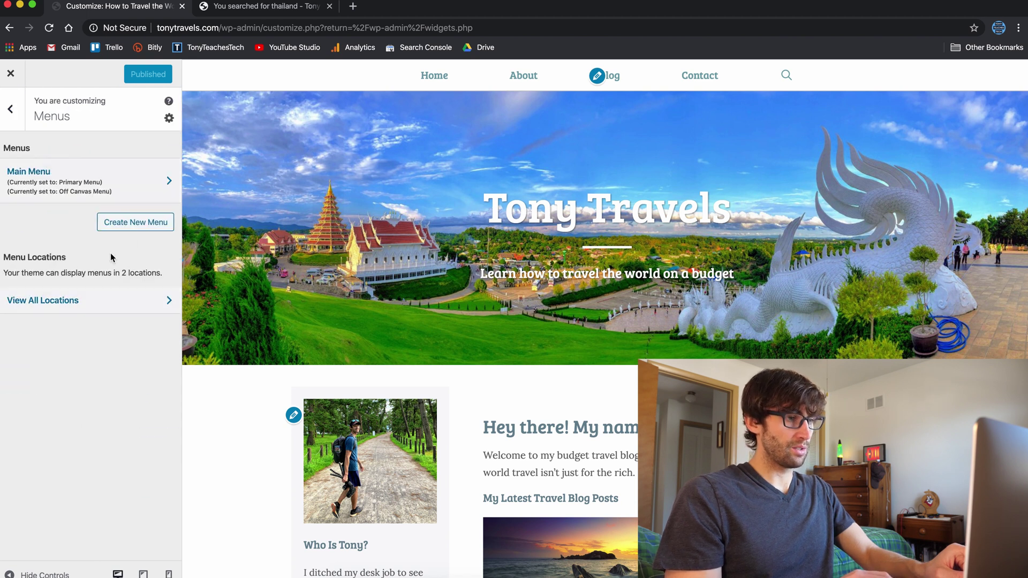
pyautogui.click(104, 308)
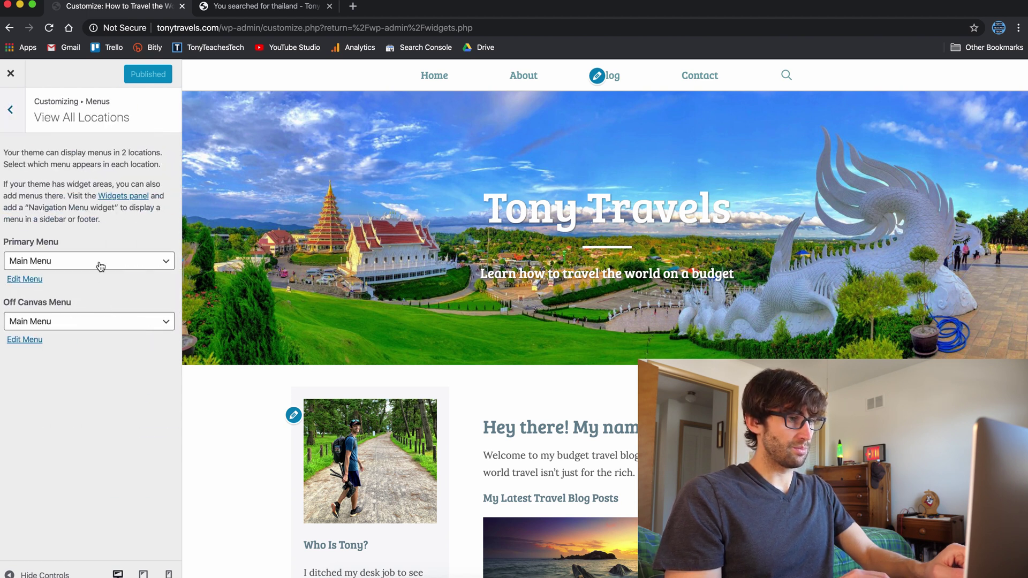
pyautogui.click(101, 266)
pyautogui.click(101, 320)
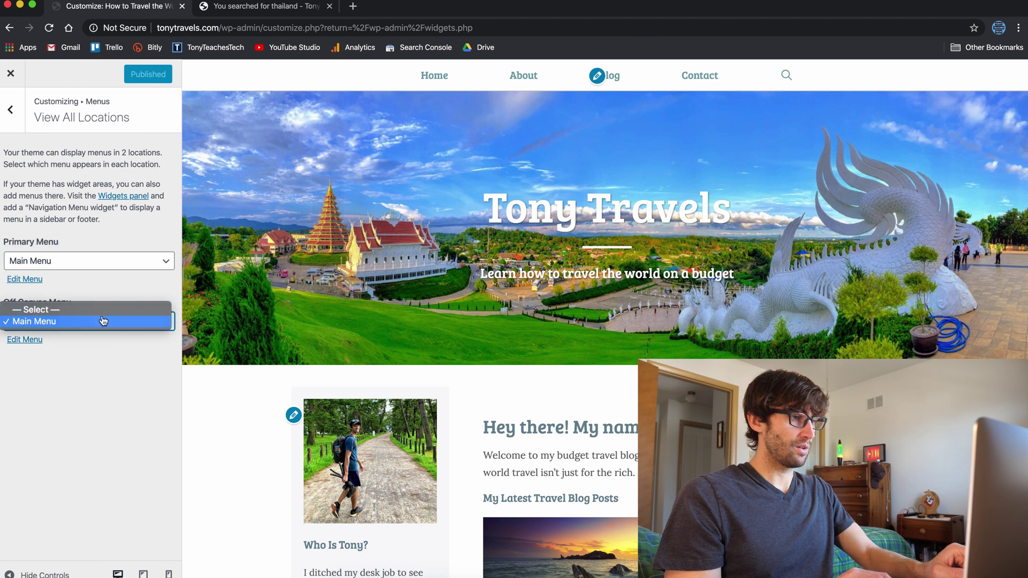
pyautogui.click(127, 273)
# Step: Narrow the browser to test the mobile off-canvas menu, then restore full width
pyautogui.moveTo(1027, 183); pyautogui.dragTo(523, 182)
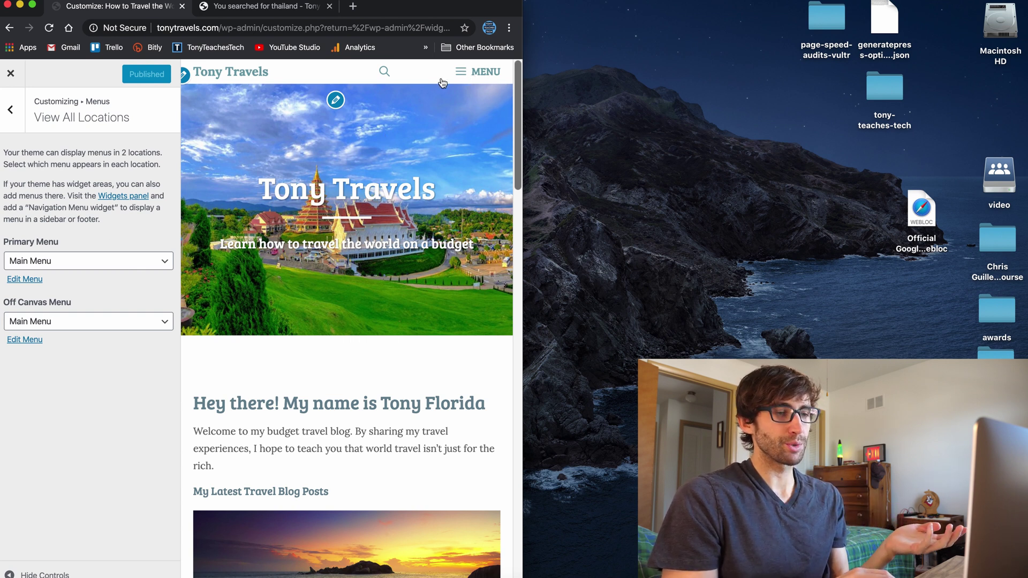
pyautogui.click(466, 80)
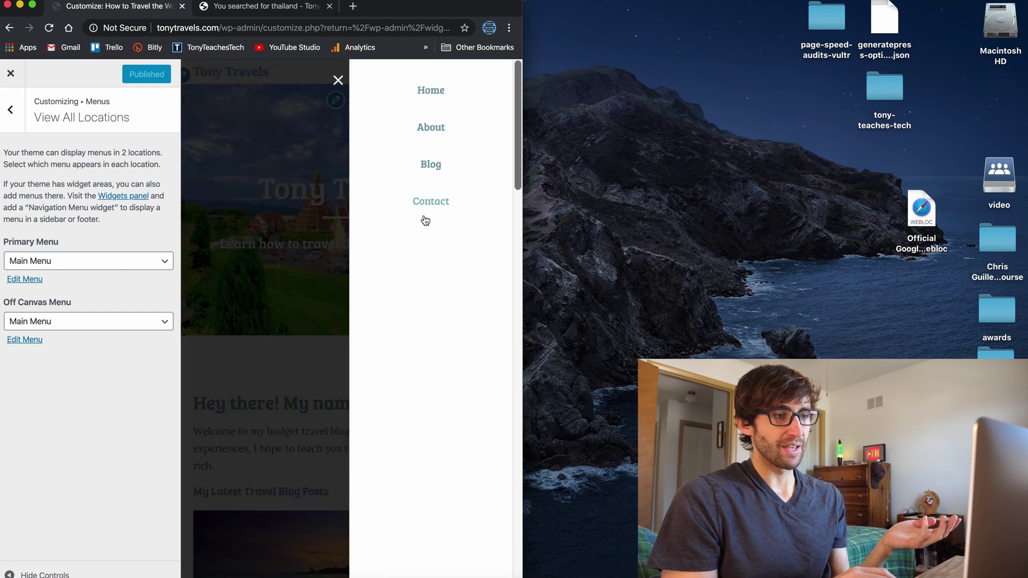
pyautogui.click(338, 81)
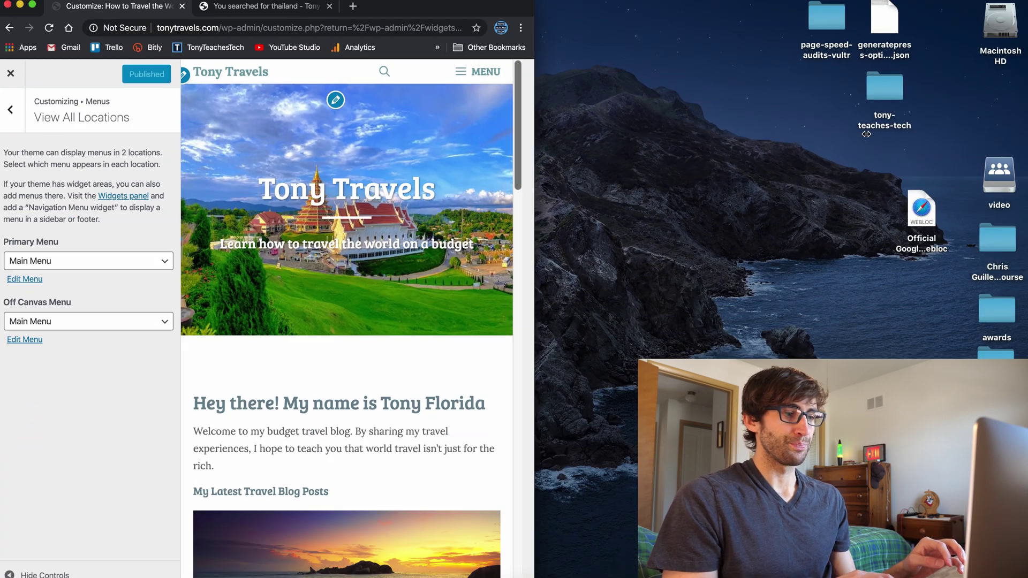
pyautogui.moveTo(530, 114); pyautogui.dragTo(1025, 107)
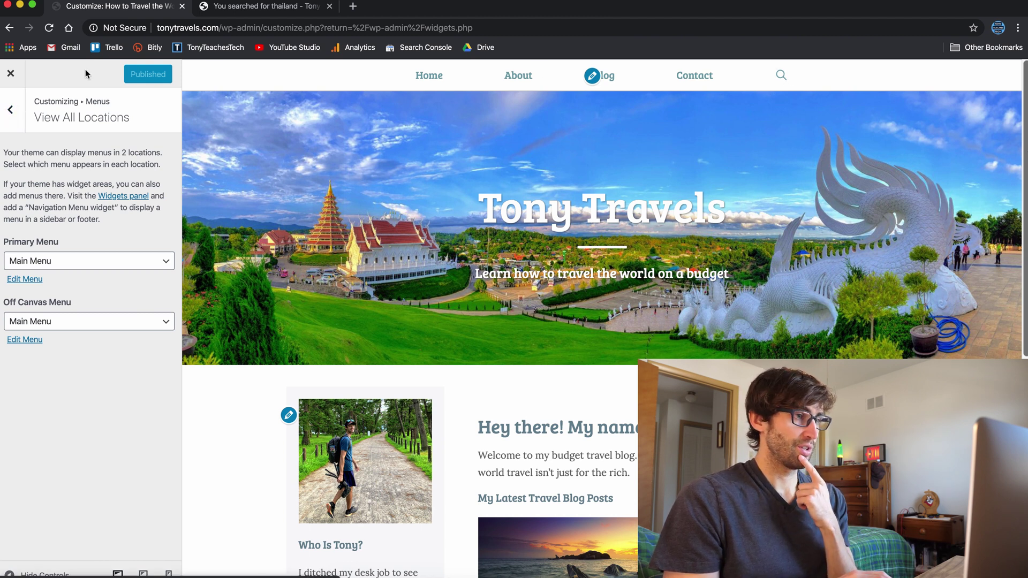
# Step: Look through the Header, Top Bar and Off Canvas Panel widget areas for the search icon
pyautogui.click(11, 110)
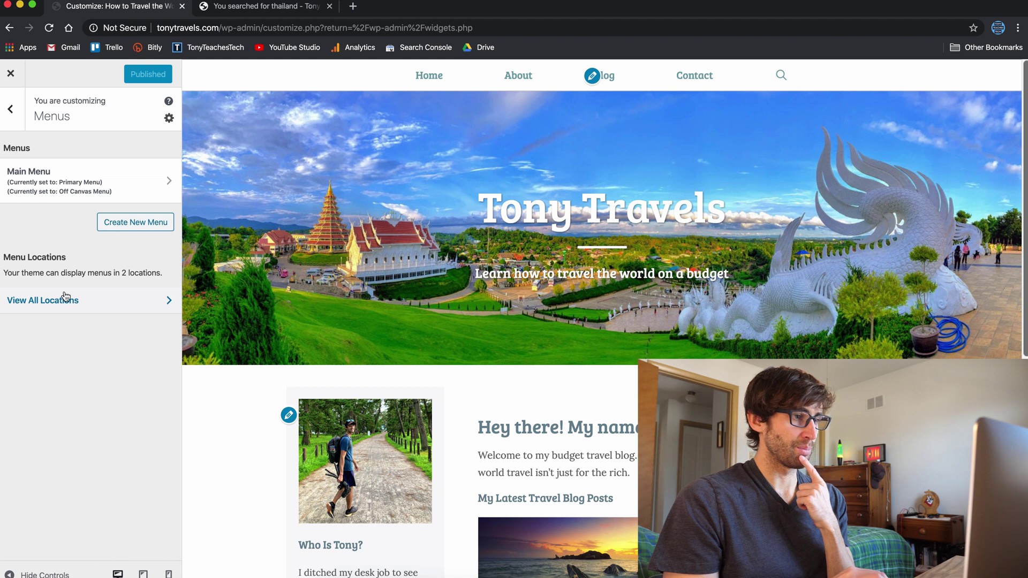
pyautogui.click(10, 110)
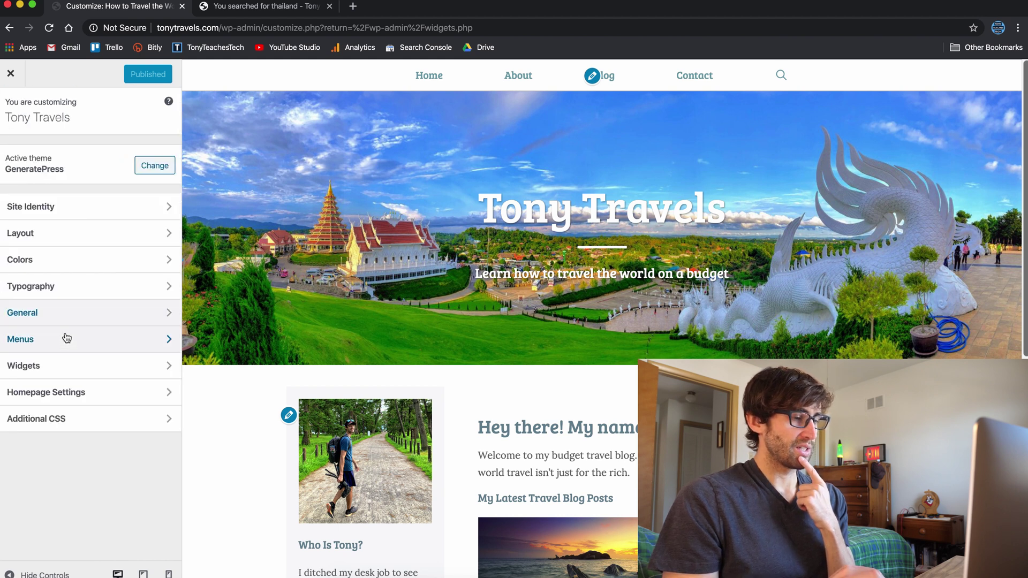
pyautogui.click(66, 368)
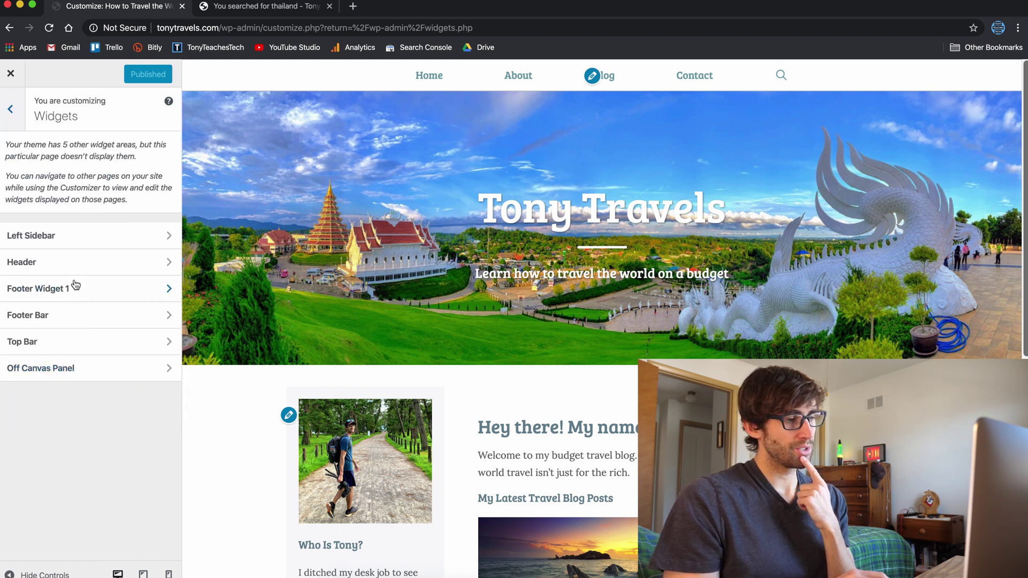
pyautogui.click(87, 263)
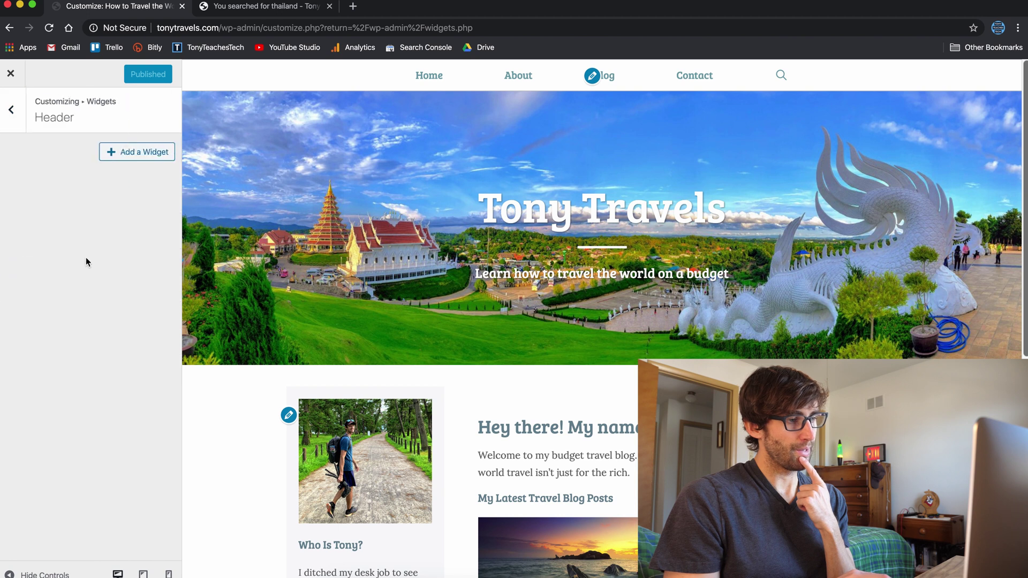
pyautogui.click(11, 123)
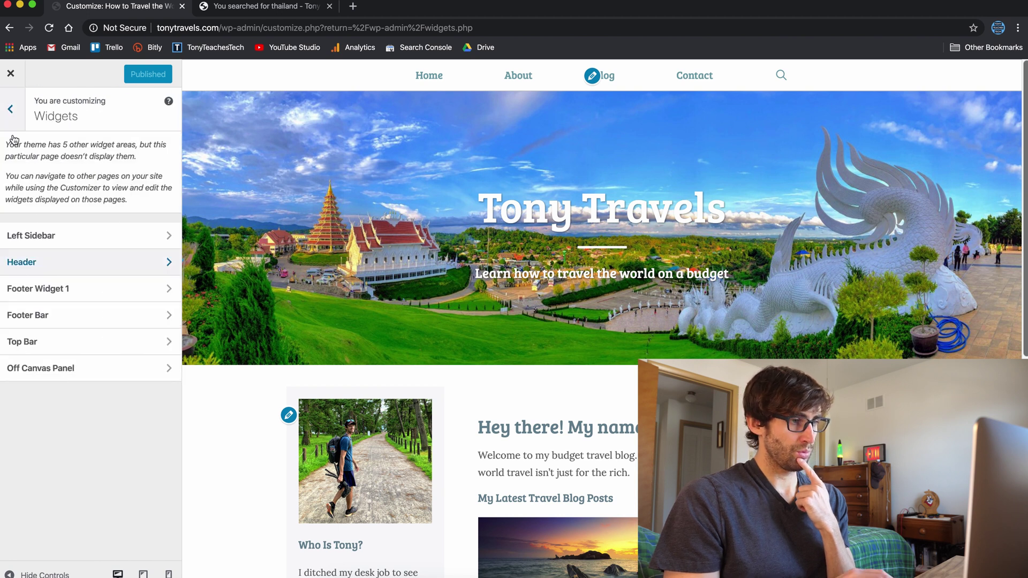
pyautogui.click(78, 348)
pyautogui.click(11, 72)
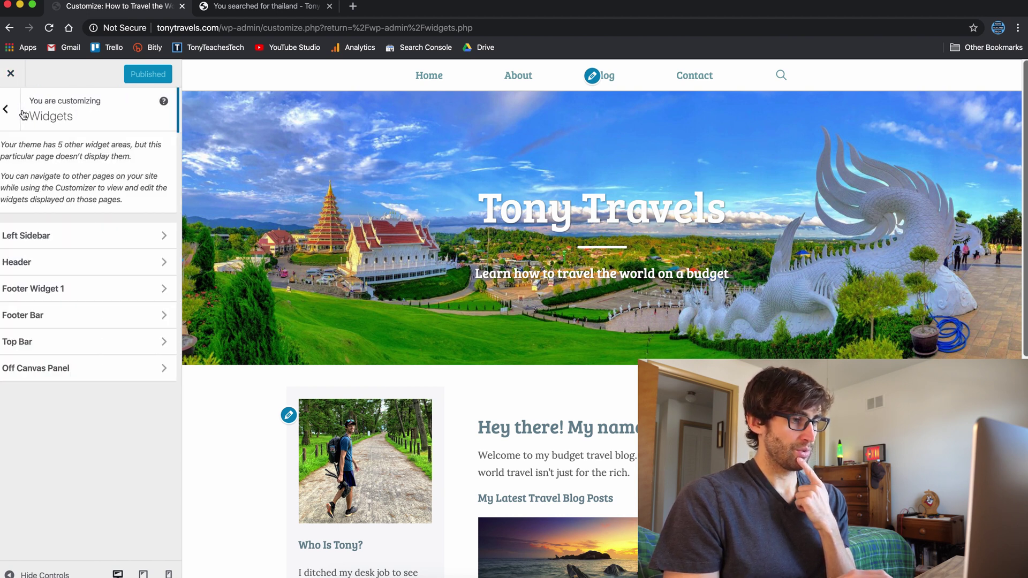
pyautogui.click(101, 374)
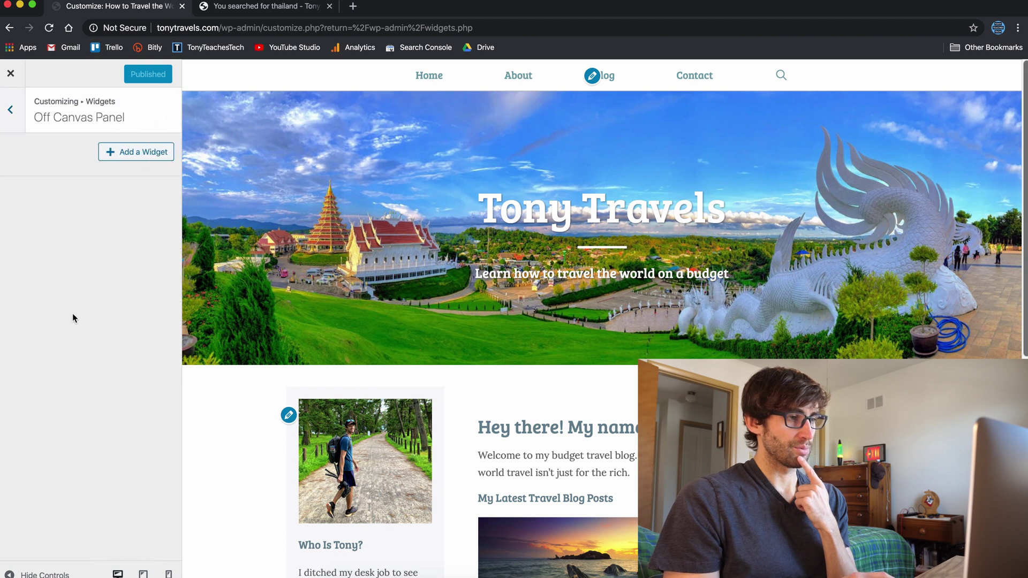
pyautogui.click(11, 108)
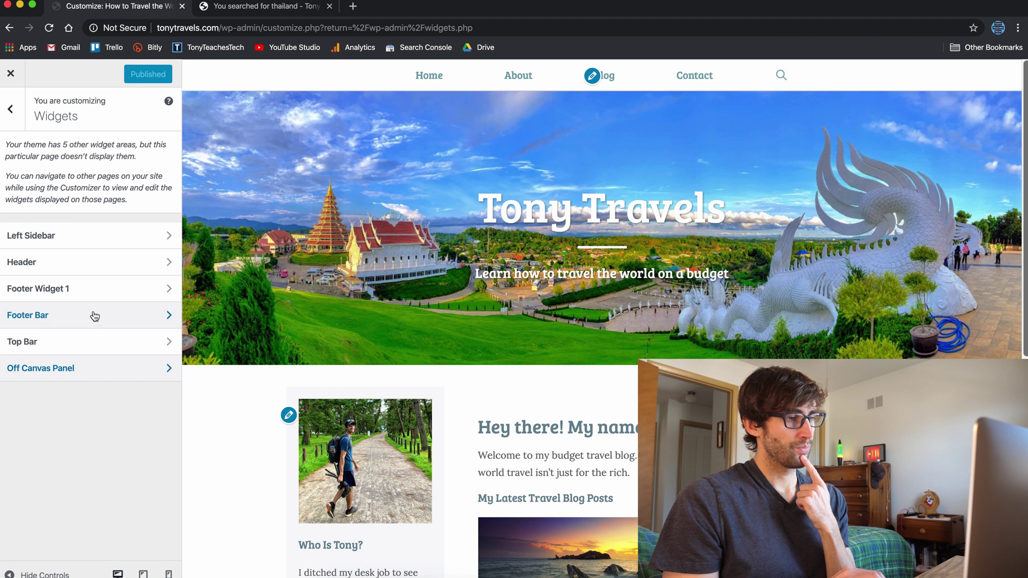
# Step: In Footer Widget 1, review the Lightweight Social Icons network choices, keeping Pinterest unchanged
pyautogui.click(110, 300)
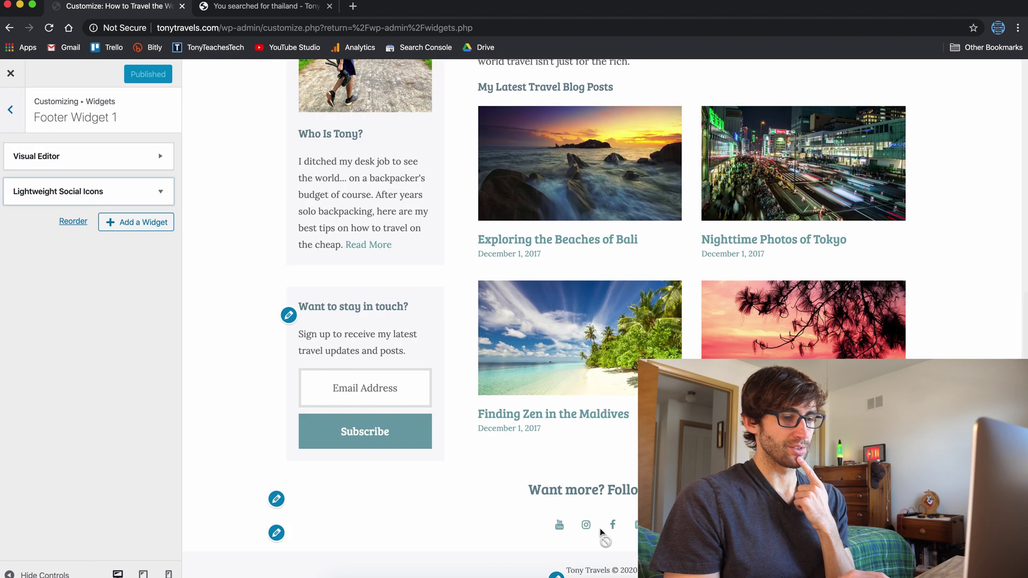
pyautogui.click(171, 203)
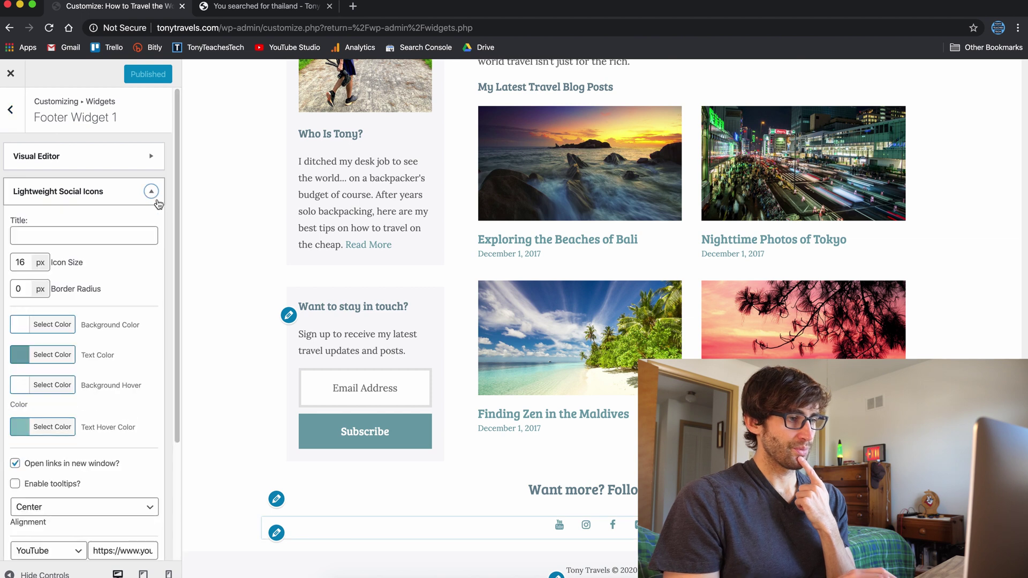
pyautogui.scroll(-3, 79, 407)
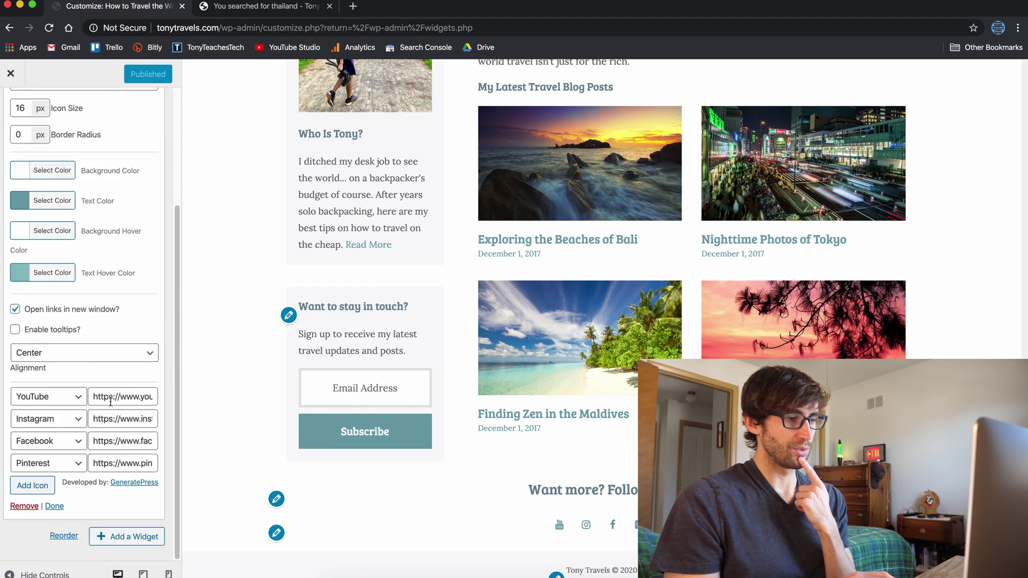
pyautogui.click(75, 465)
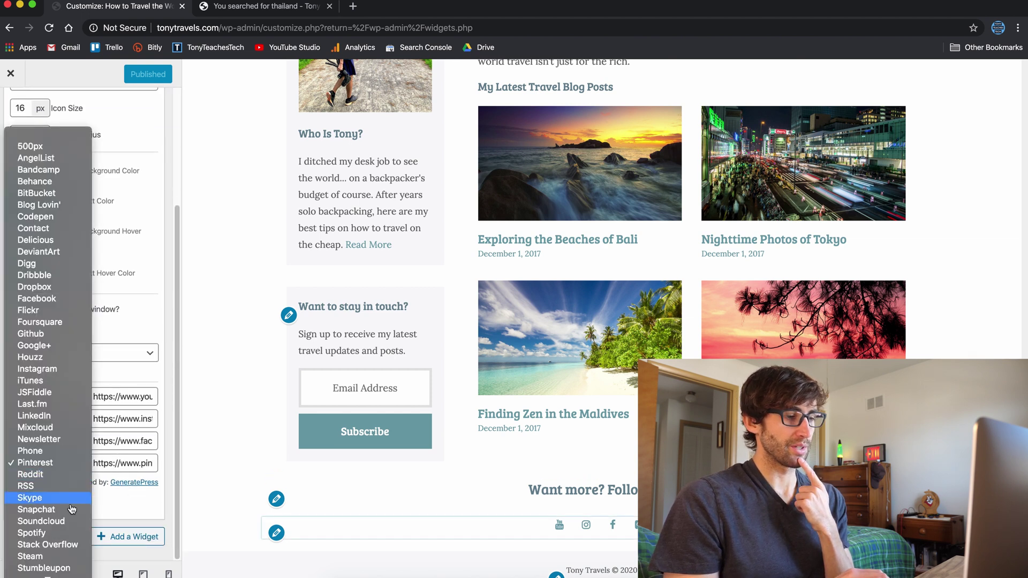
pyautogui.scroll(-3, 68, 509)
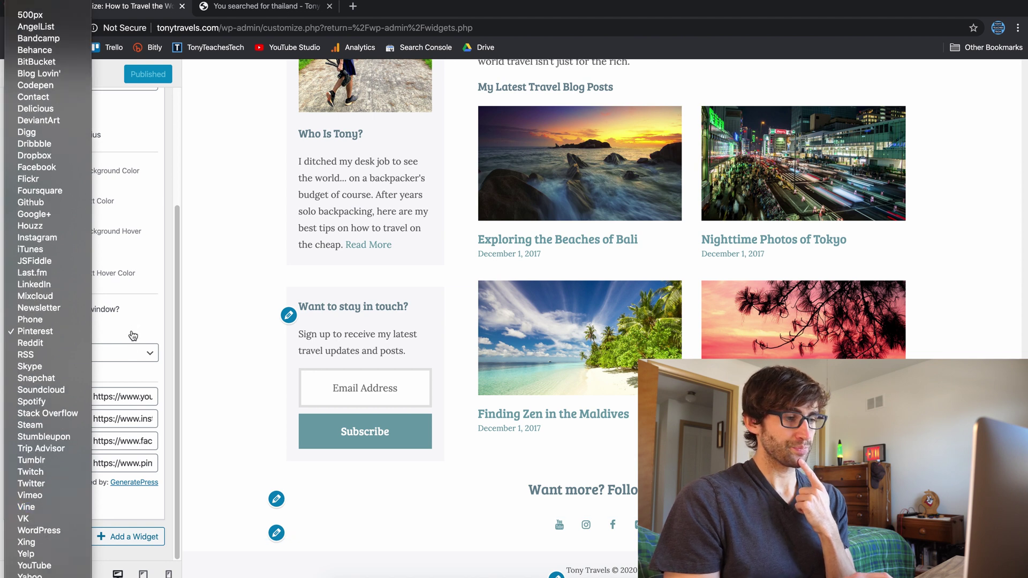
pyautogui.click(134, 331)
pyautogui.click(78, 470)
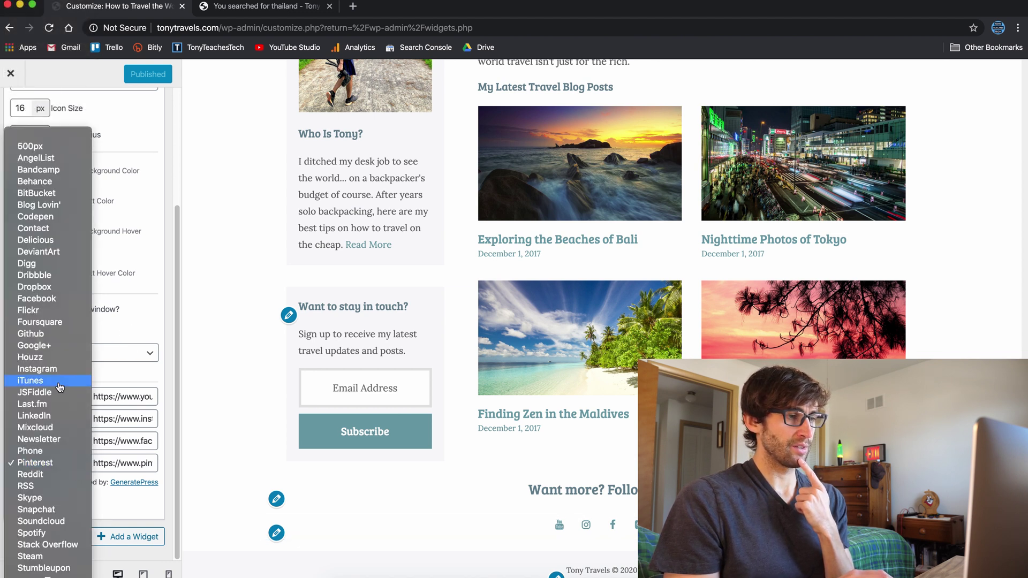
pyautogui.scroll(-5, 60, 387)
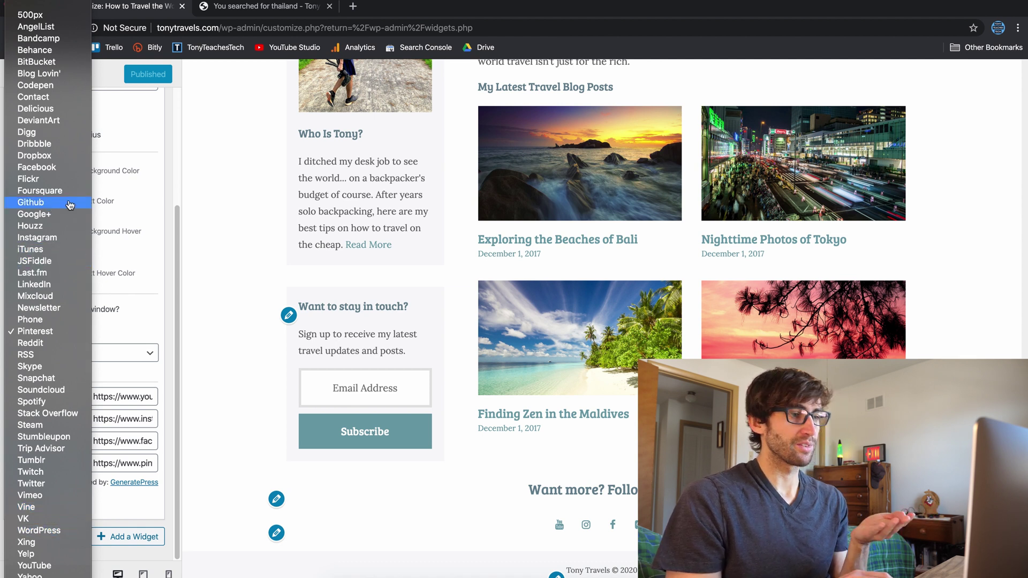
pyautogui.click(210, 223)
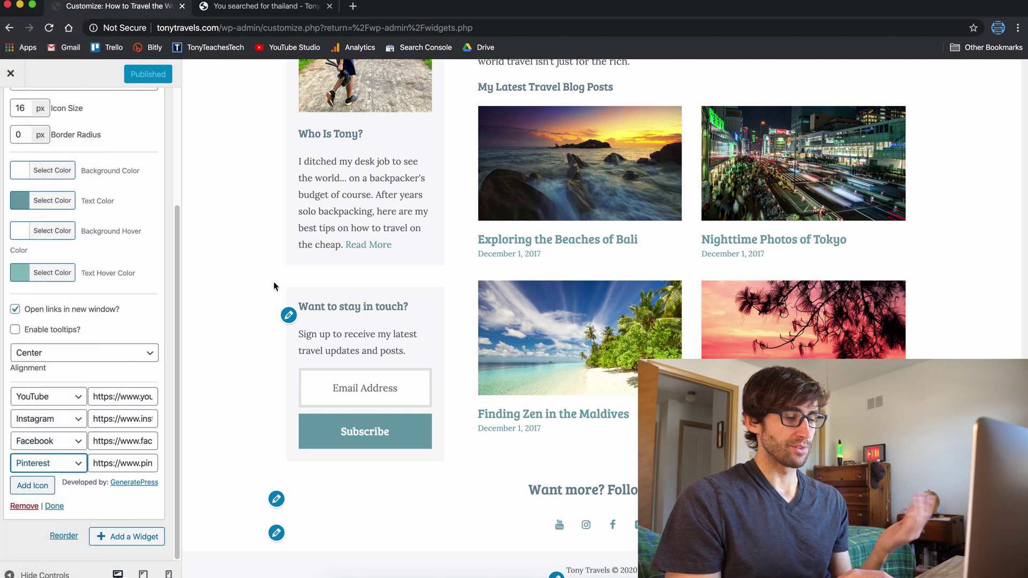
pyautogui.scroll(3, 32, 386)
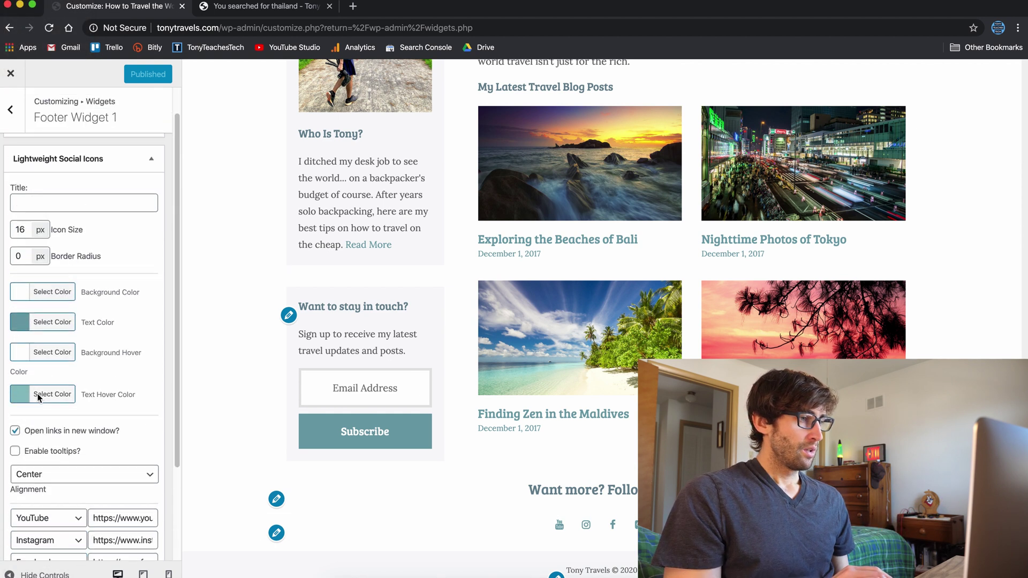
pyautogui.click(152, 191)
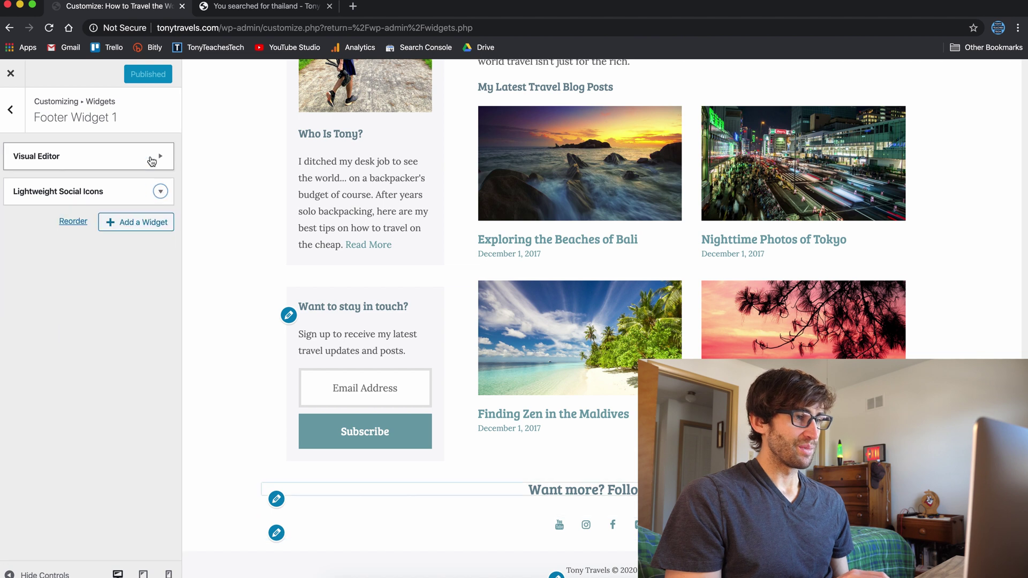
# Step: Look over the Visual Editor text widget, then return to the widget areas list
pyautogui.click(155, 157)
pyautogui.click(156, 157)
pyautogui.click(156, 157)
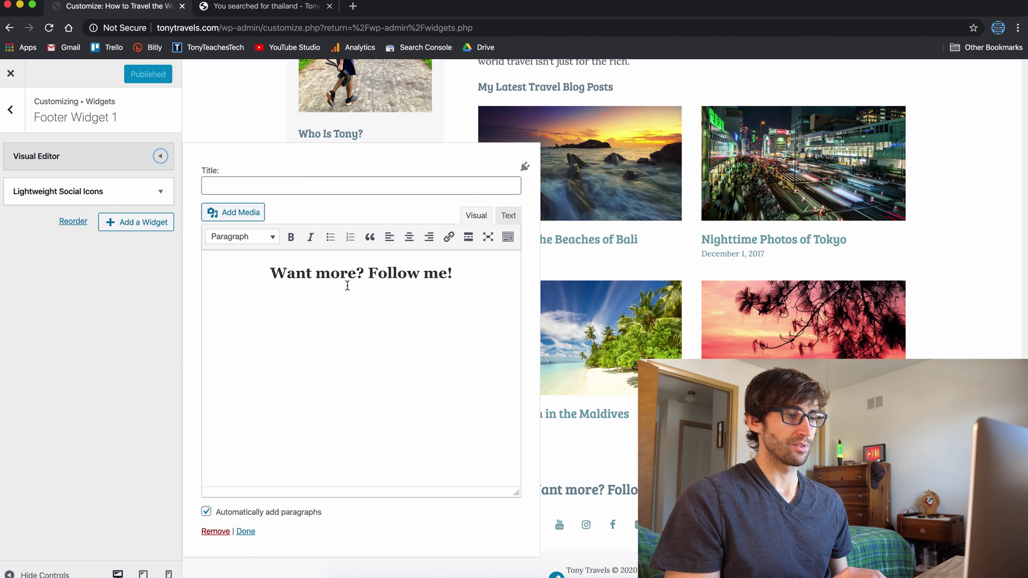
pyautogui.click(10, 109)
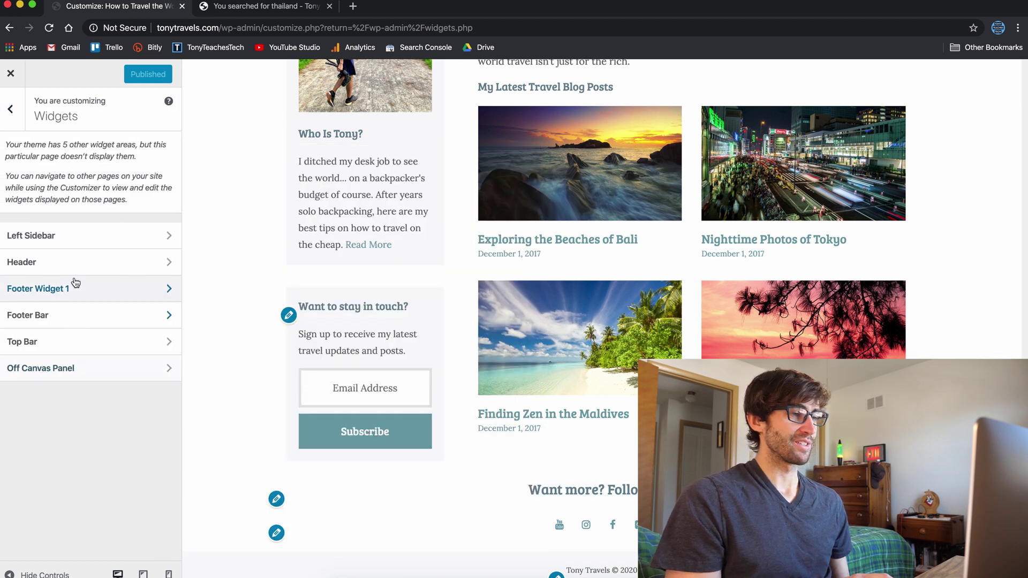
# Step: Leave the Header widget area for the main Customizer menu and enter the Layout panel
pyautogui.click(63, 262)
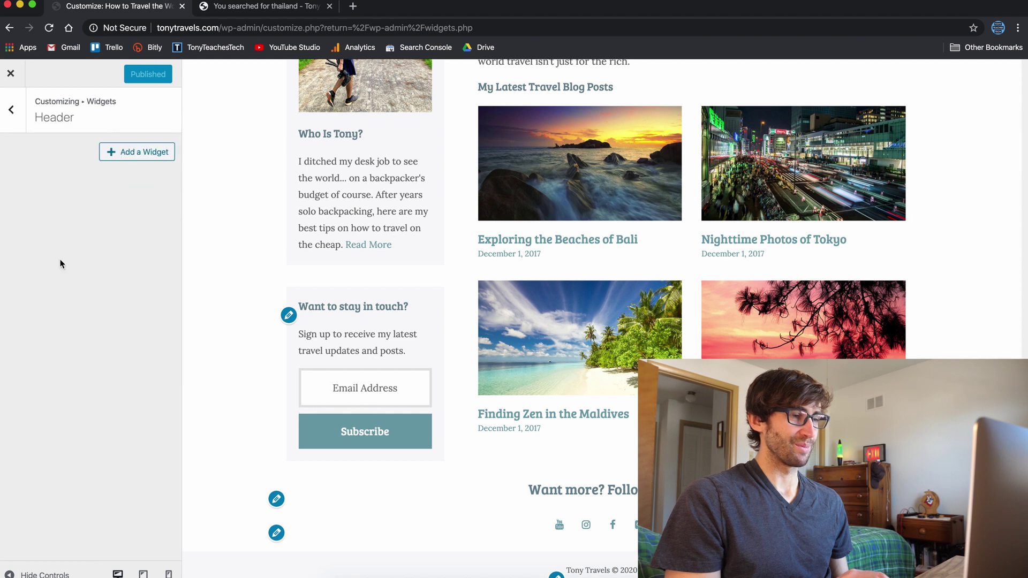
pyautogui.click(20, 116)
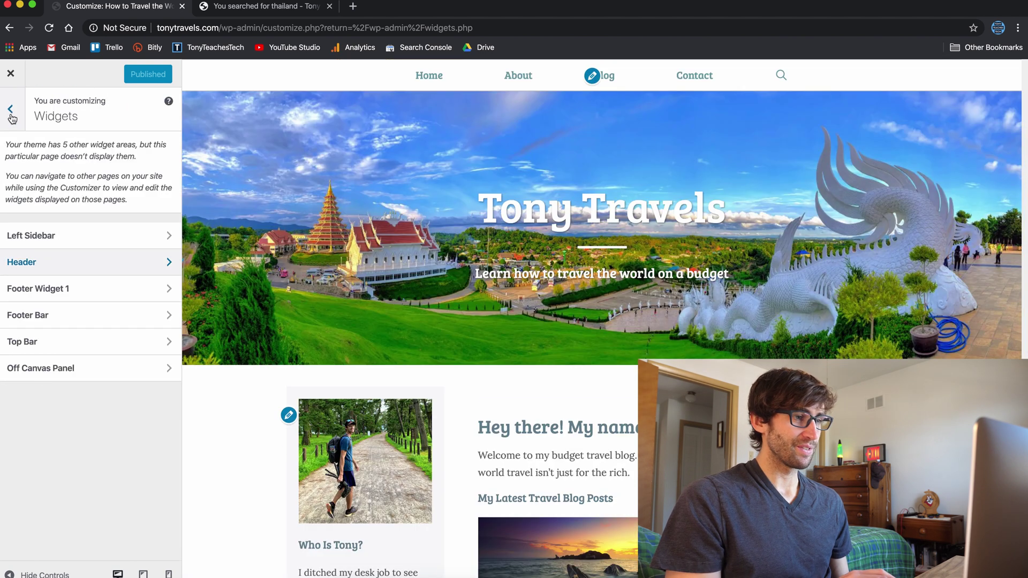
pyautogui.click(13, 121)
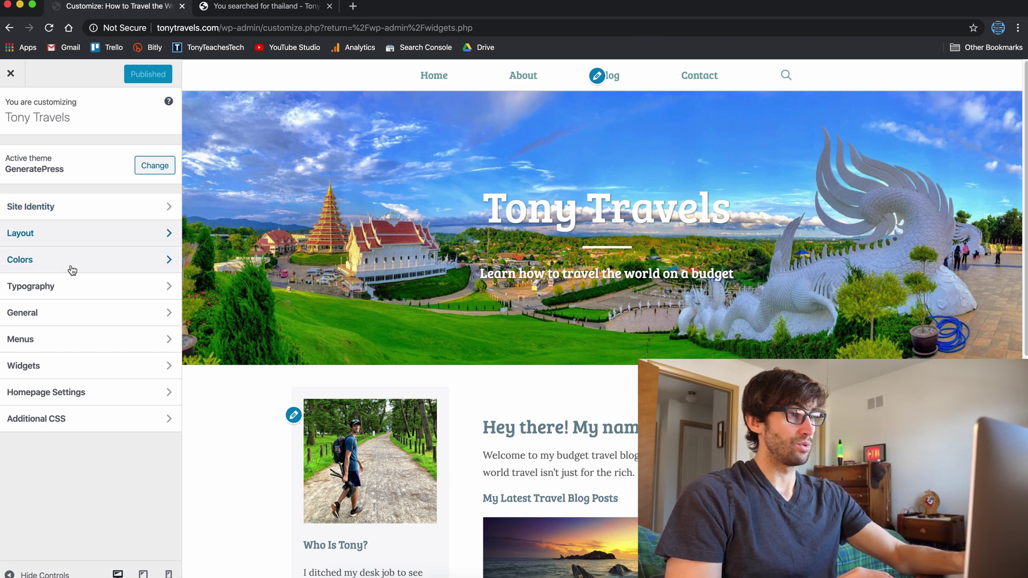
pyautogui.click(88, 236)
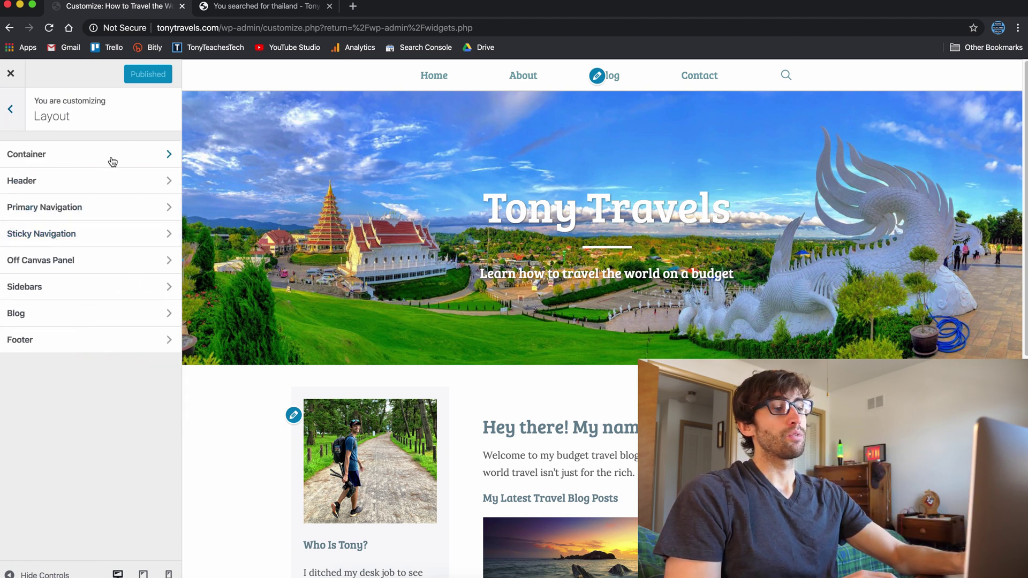
# Step: Set Primary Navigation's Navigation Search to Disable, removing the header search icon
pyautogui.click(95, 212)
pyautogui.scroll(-5, 102, 289)
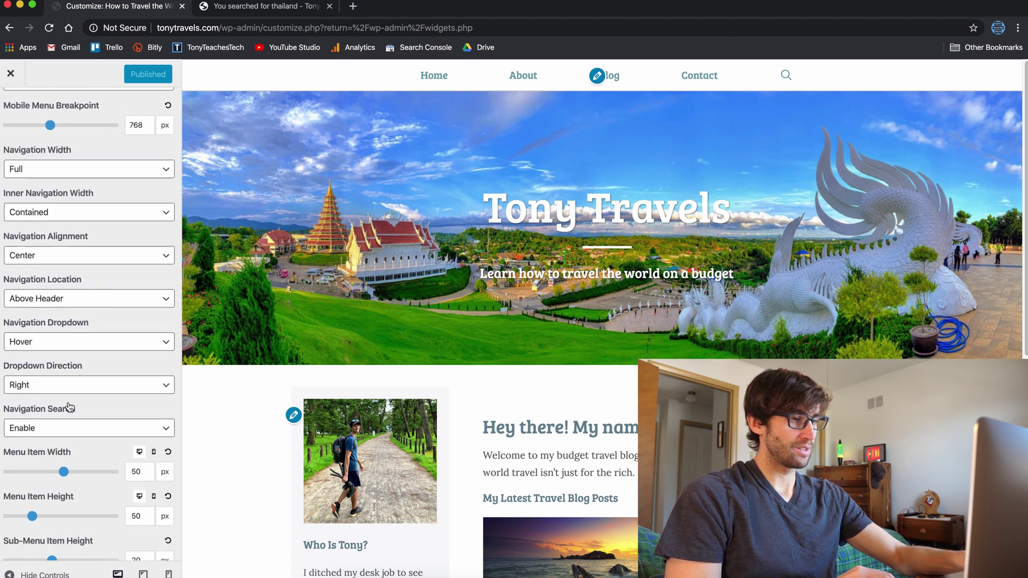
pyautogui.scroll(-2, 69, 409)
pyautogui.click(82, 375)
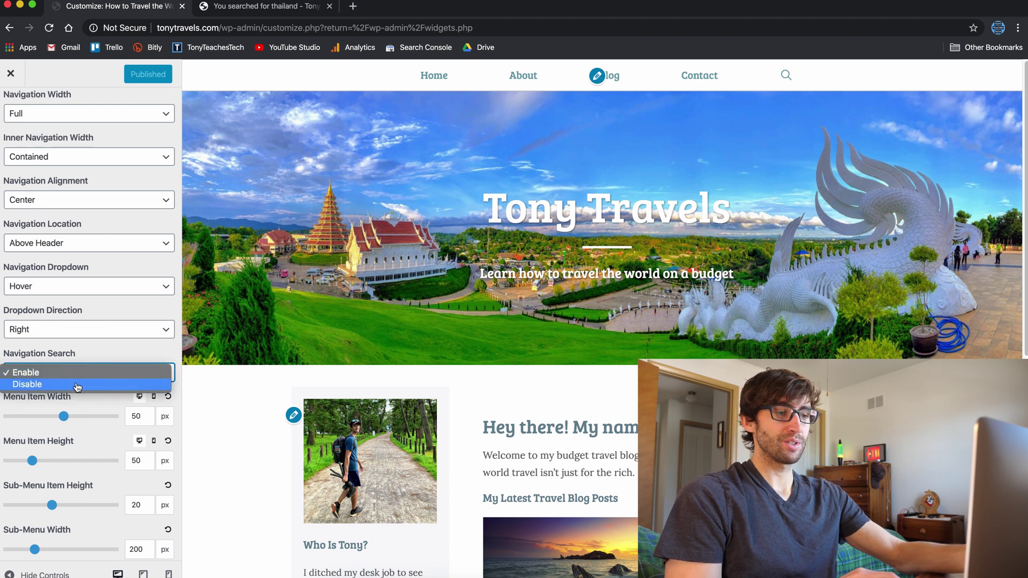
pyautogui.click(78, 385)
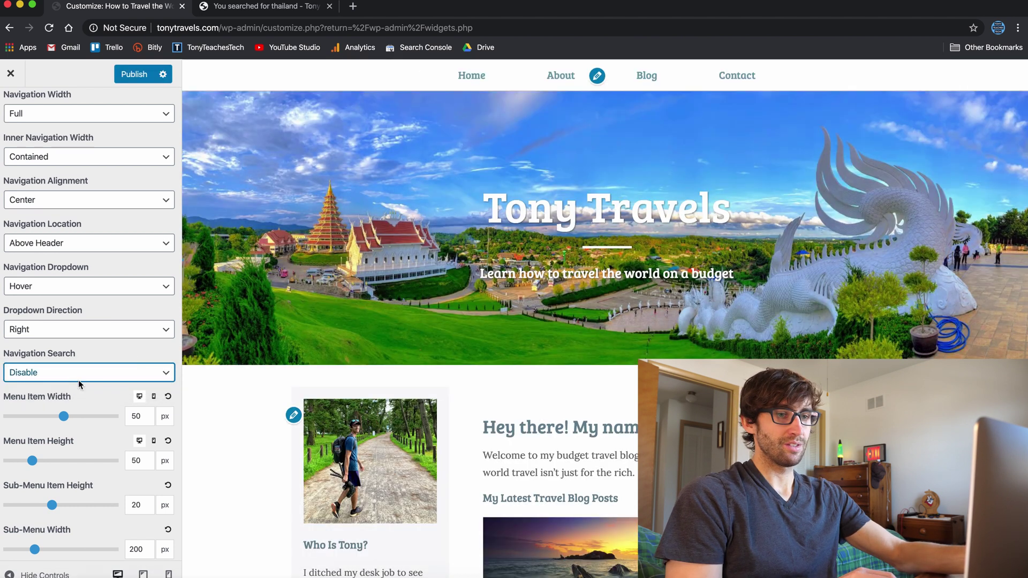